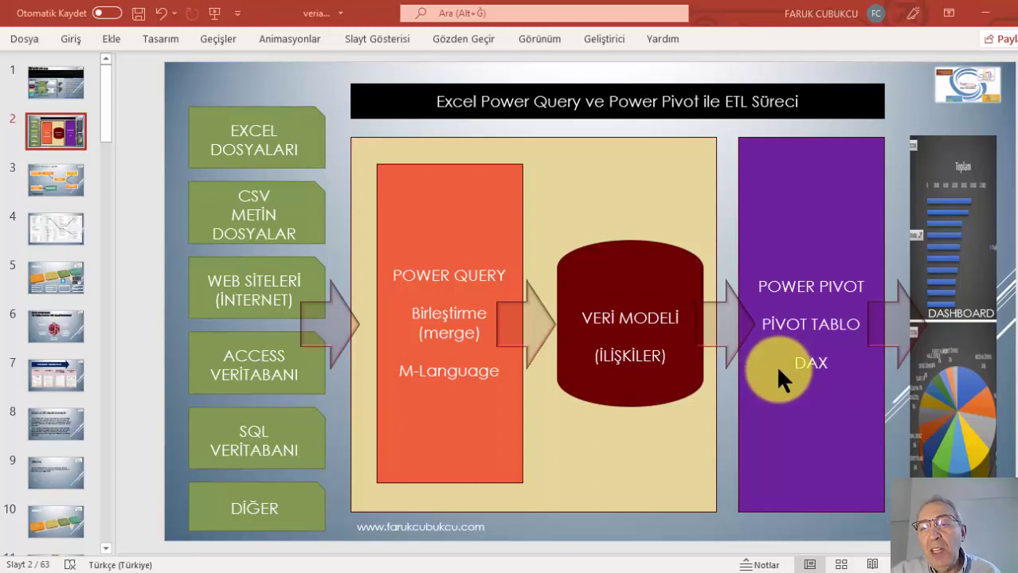
- Go to slide 3, 'TABLOLAR ARASINDA İLİŞKİLER', on one-to-many table relationships
click(71, 179)
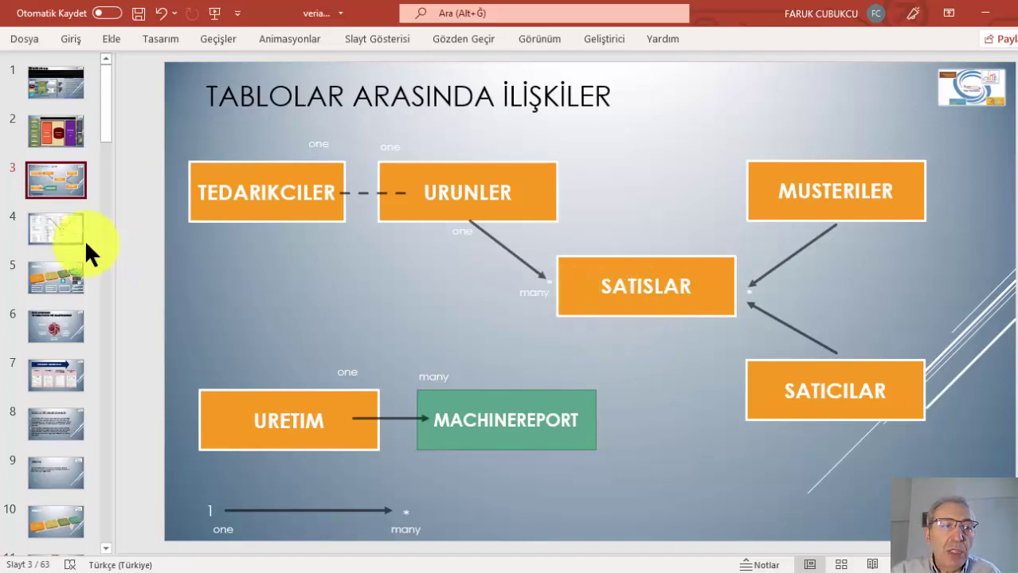
- View the slide 4 relationship diagram, then return to the slide 2 ETL overview
click(54, 225)
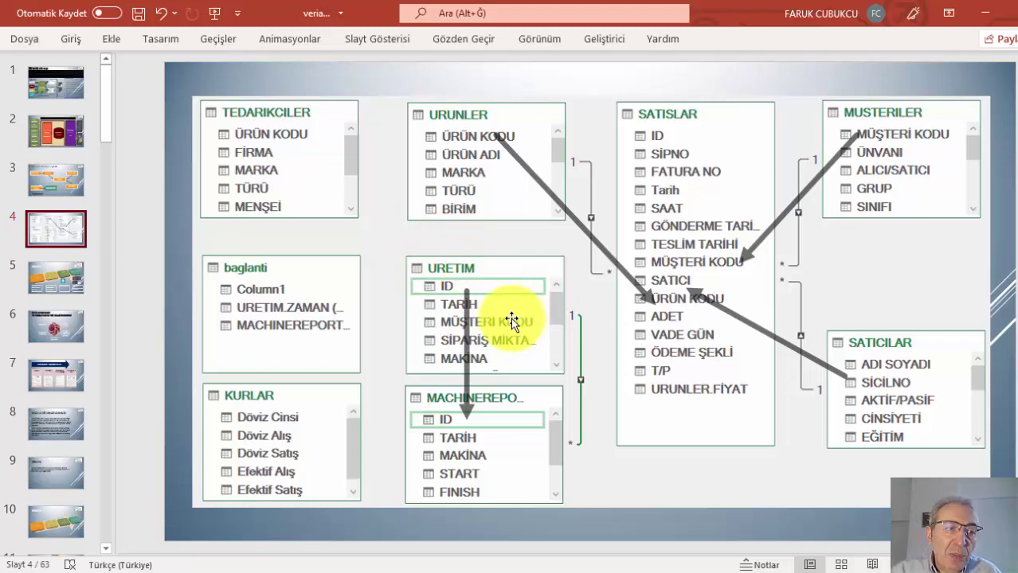
key(Up)
key(Up)
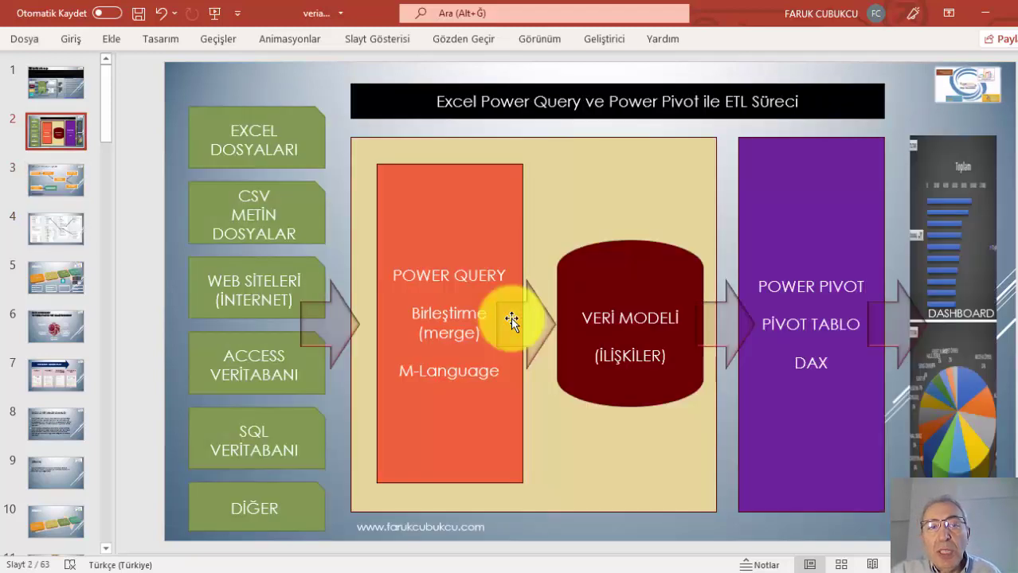
key(Up)
key(Down)
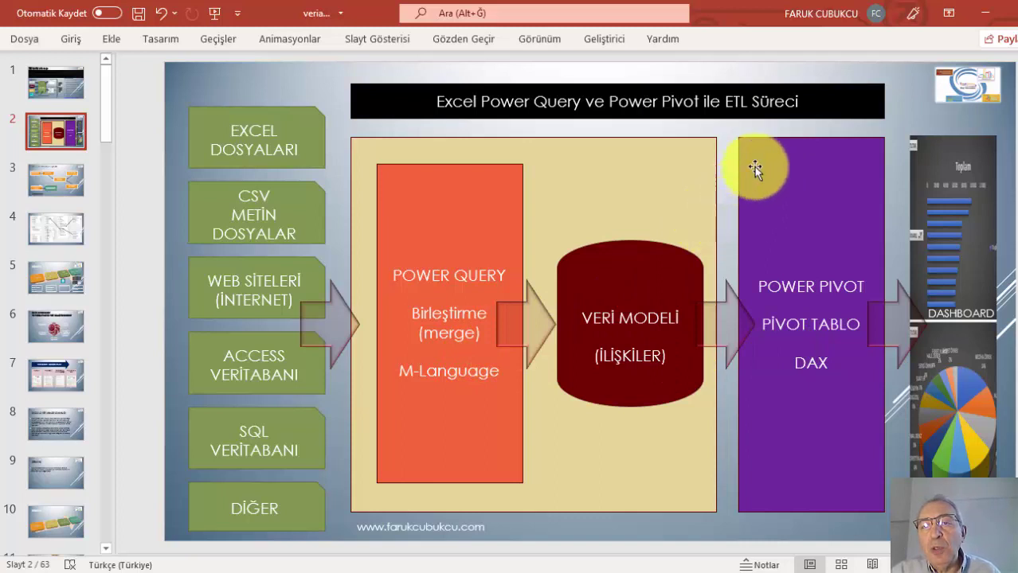
- In the rapor1 workbook, filter by the FC AYÇİÇEK brand and one seller, then clear both slicers
key(alt+Tab)
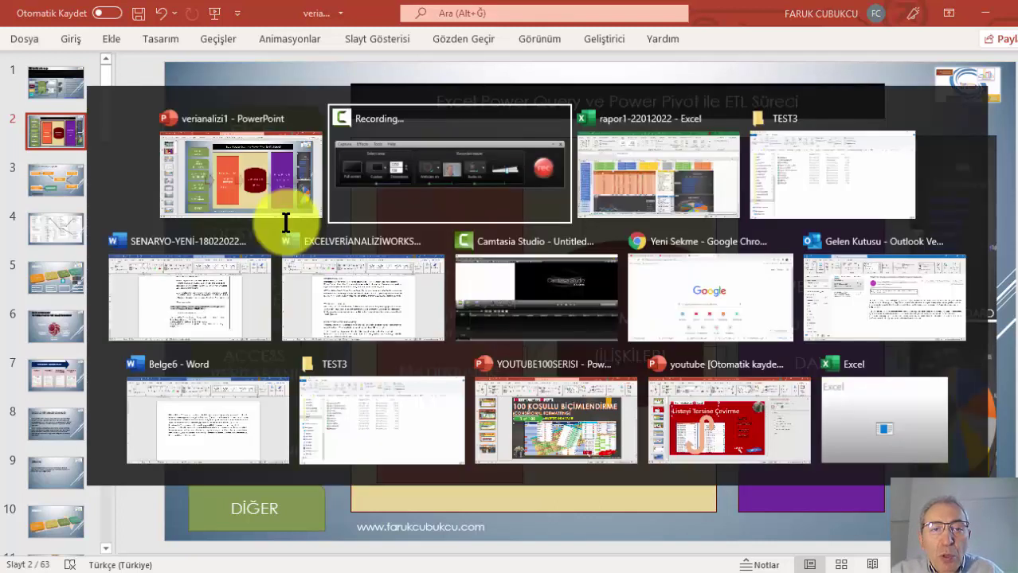
key(alt+Tab)
mouse_move(741, 247)
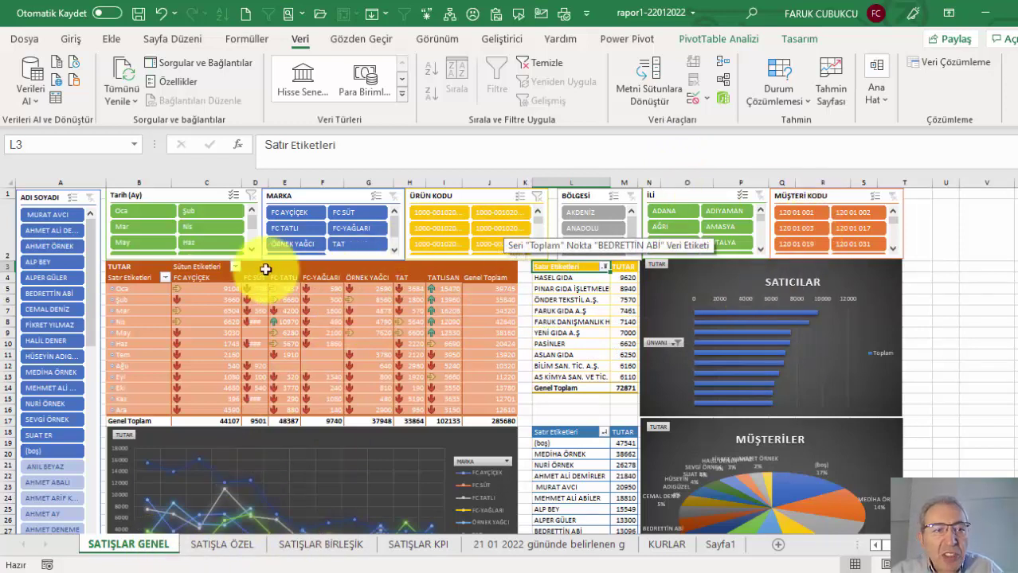
click(311, 211)
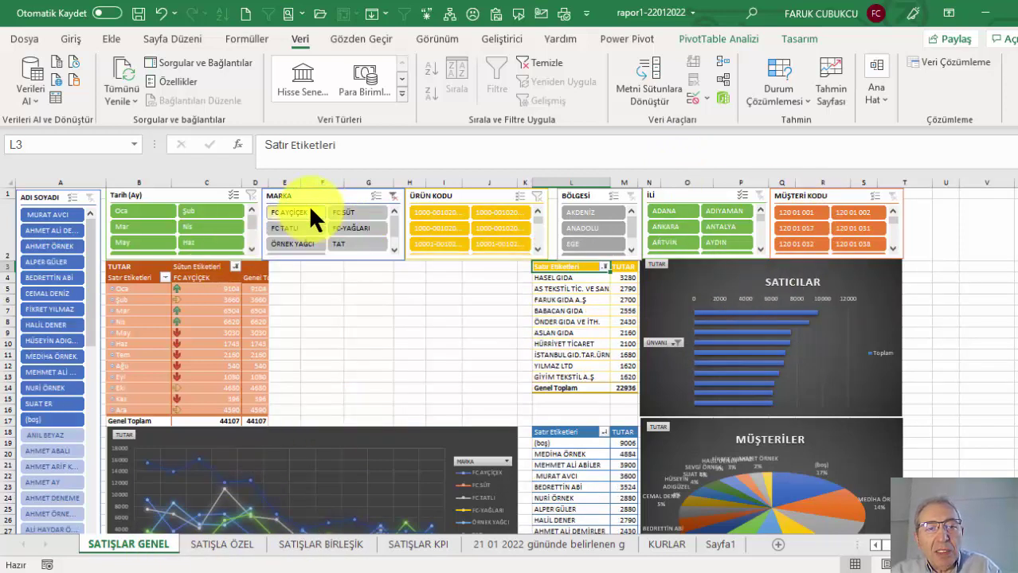
click(392, 195)
click(33, 231)
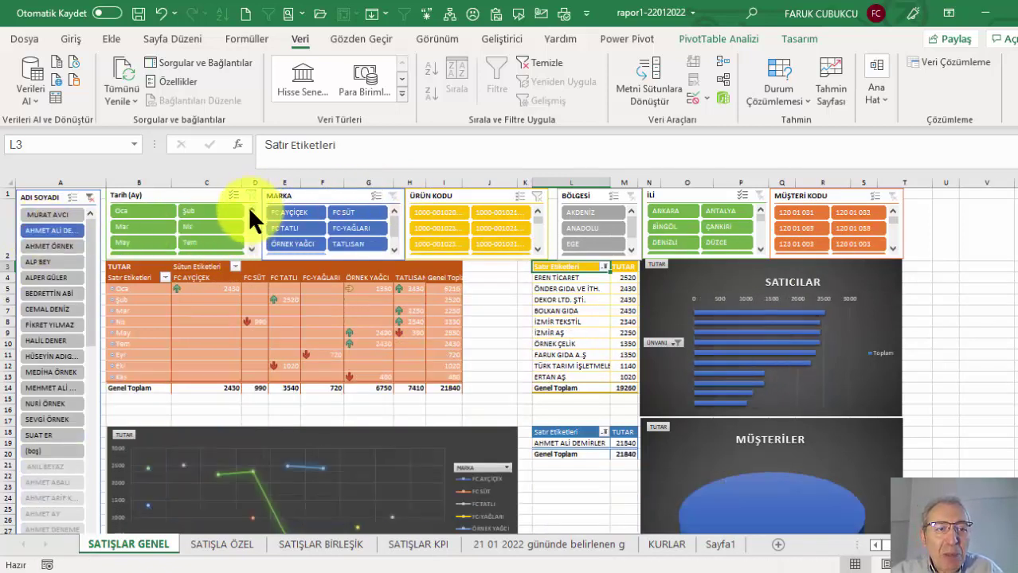
click(94, 195)
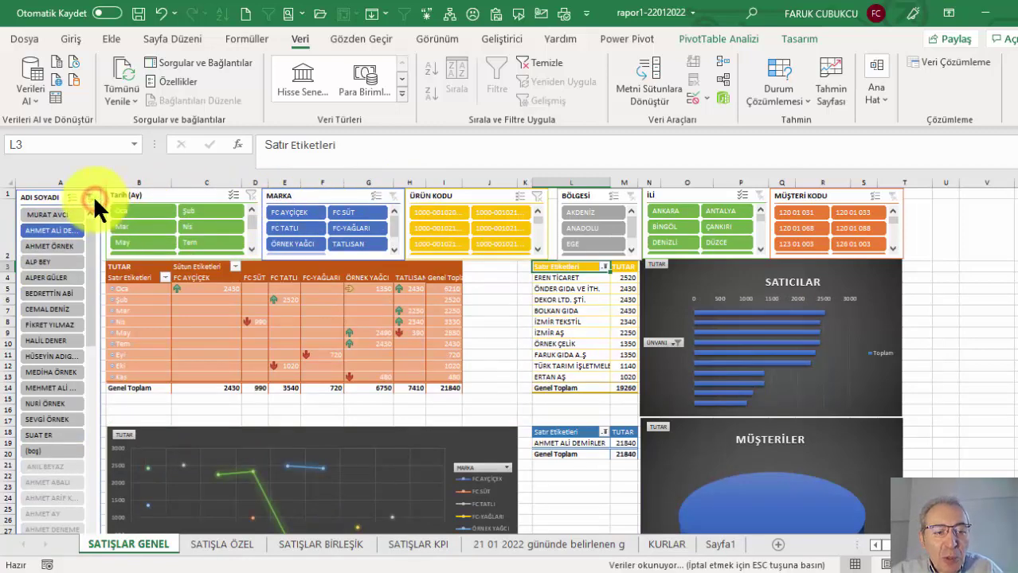
- Browse the SATIŞLA ÖZEL, BİRLEŞİK, KPI and GENEL sheets, ending on KURLAR
click(219, 543)
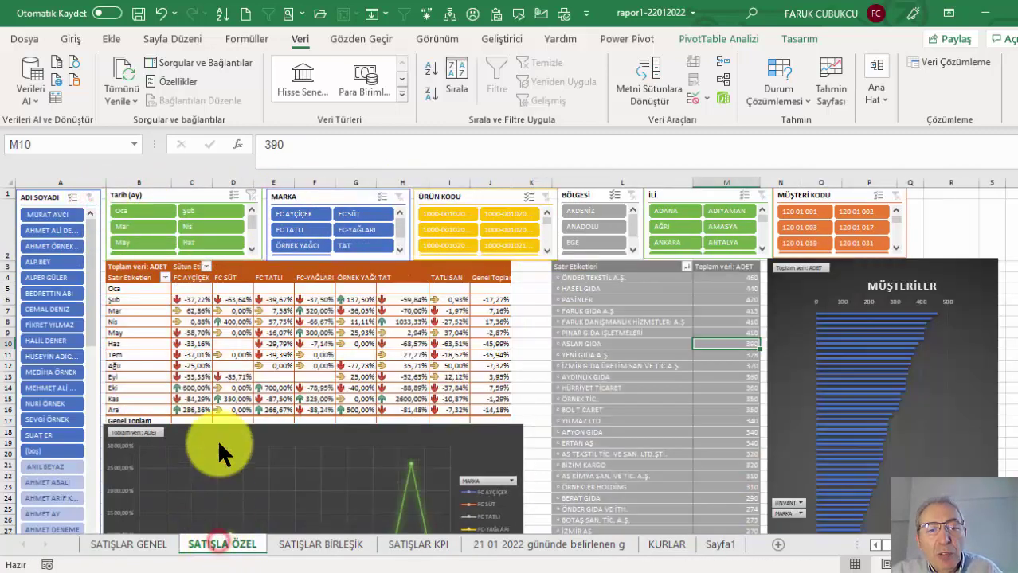
click(313, 546)
mouse_move(477, 479)
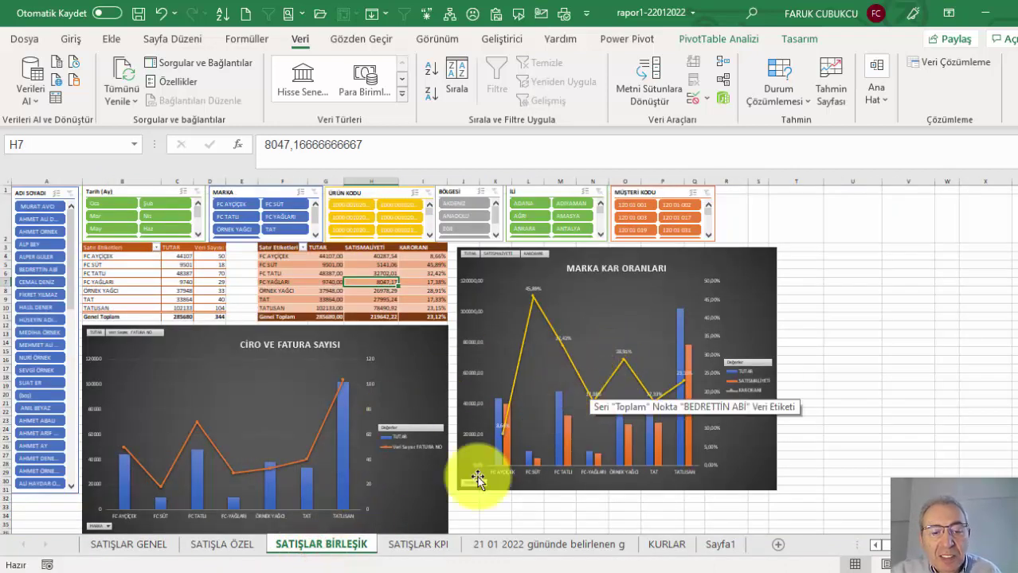
click(410, 546)
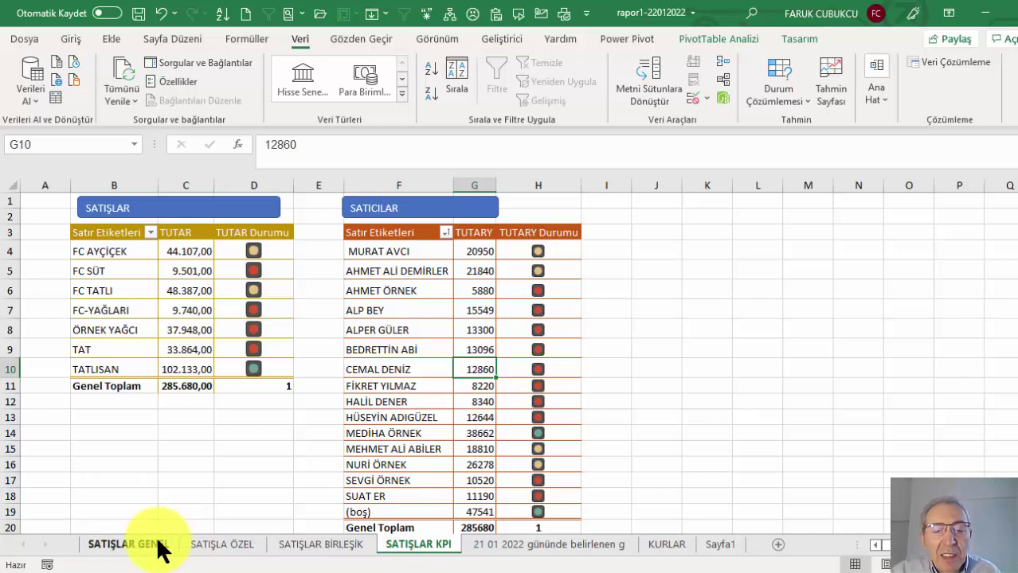
click(107, 544)
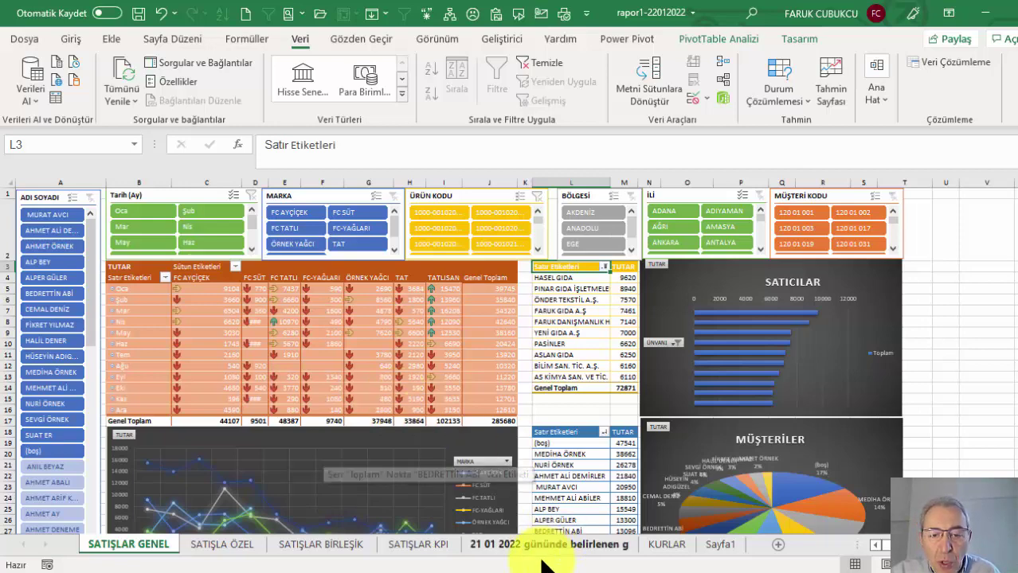
click(667, 545)
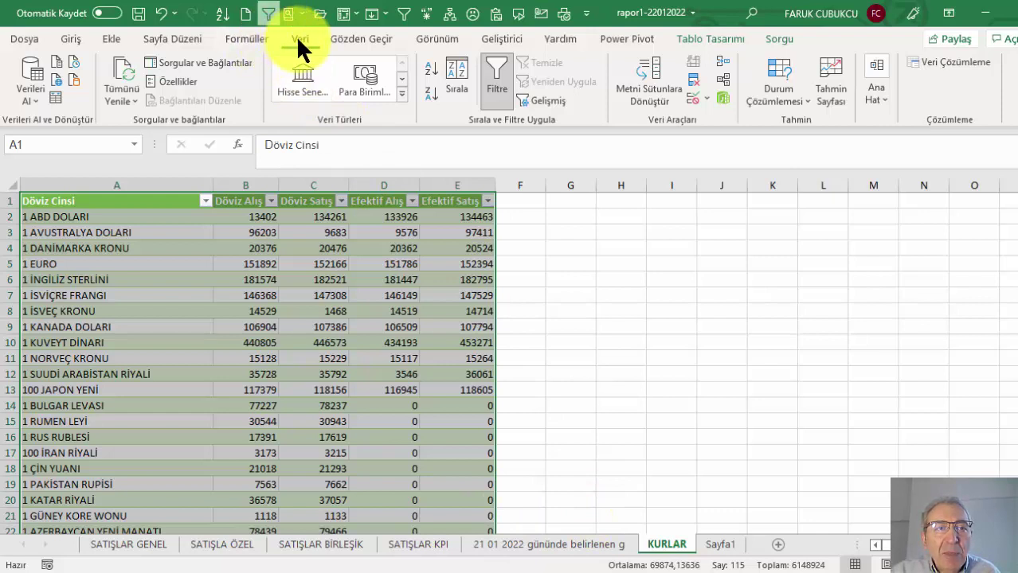
- Show the Queries & Connections pane, preview the 10 queries, and bring up the MUSTERILER query's menu
click(235, 57)
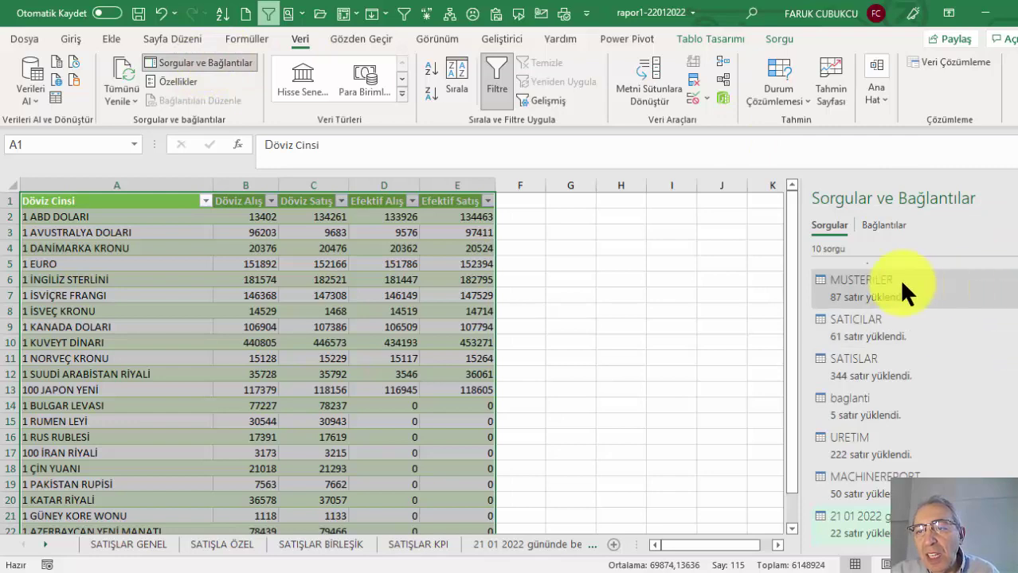
scroll(898, 277, down, 1)
scroll(895, 399, up, 3)
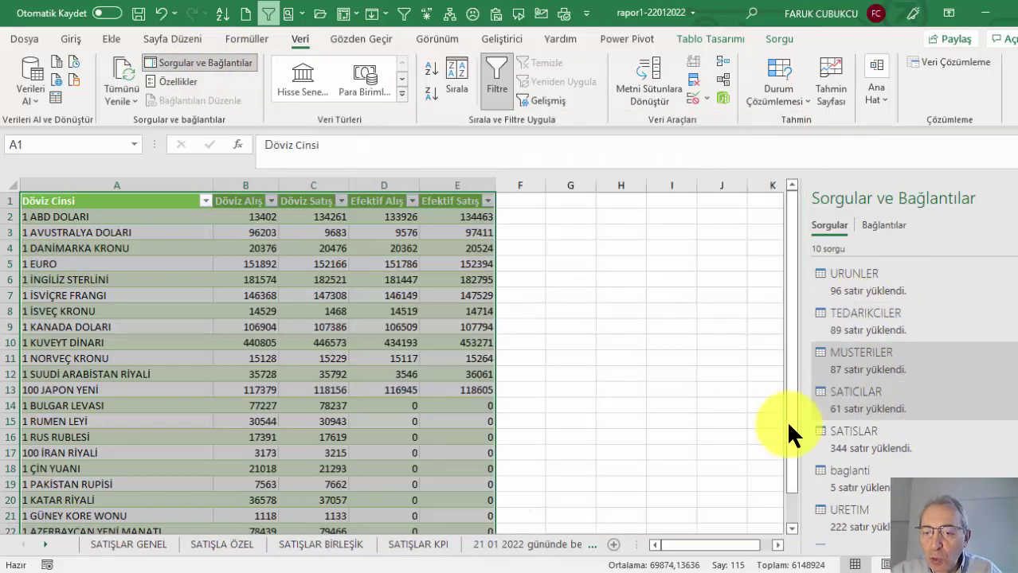
scroll(870, 453, down, 3)
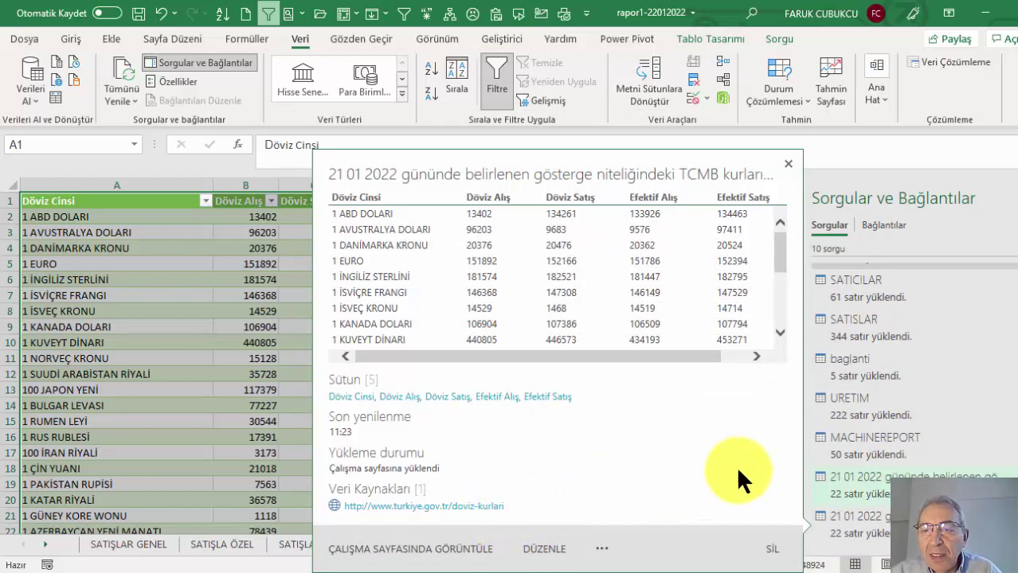
scroll(996, 334, up, 3)
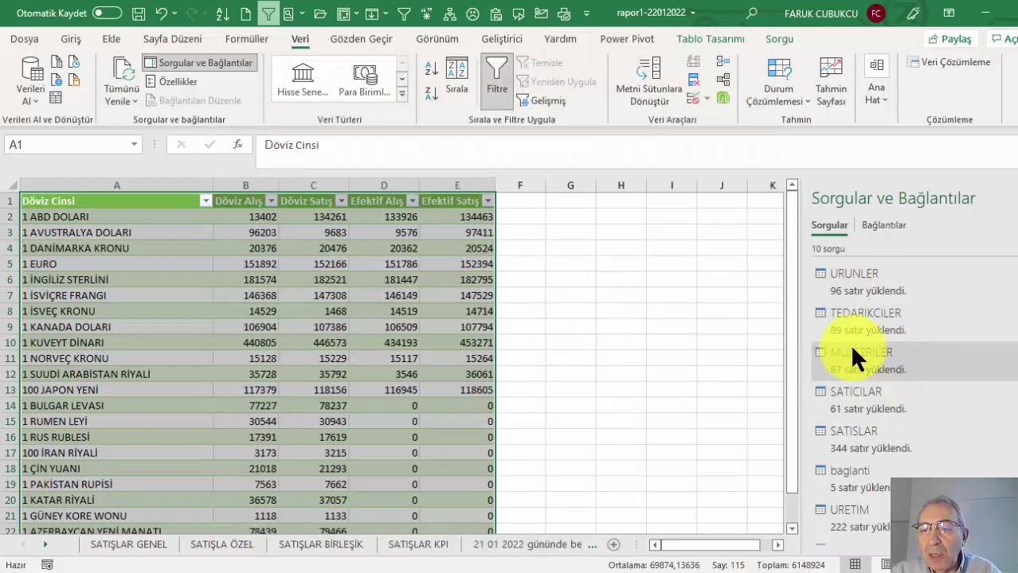
click(870, 358)
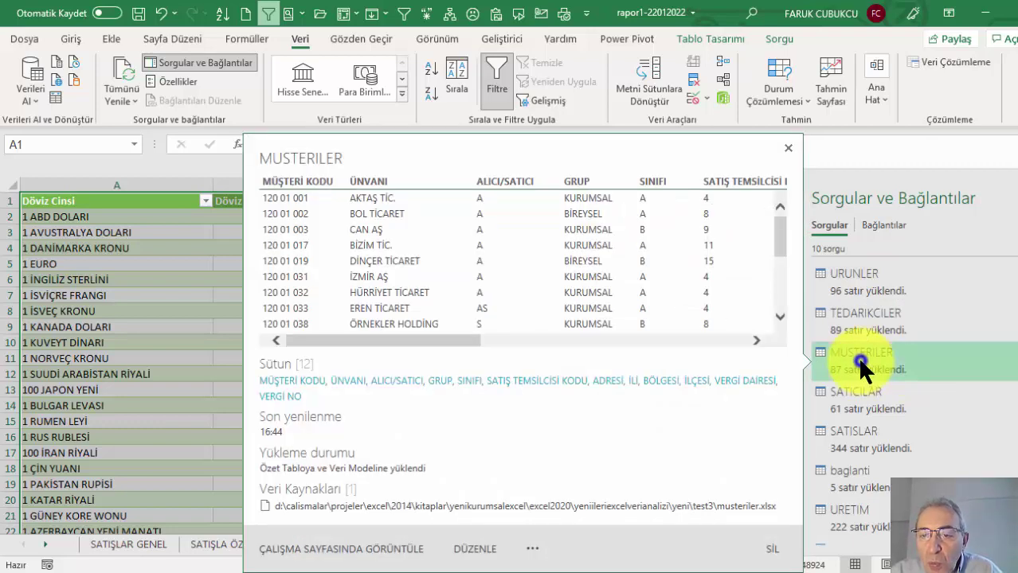
right_click(857, 356)
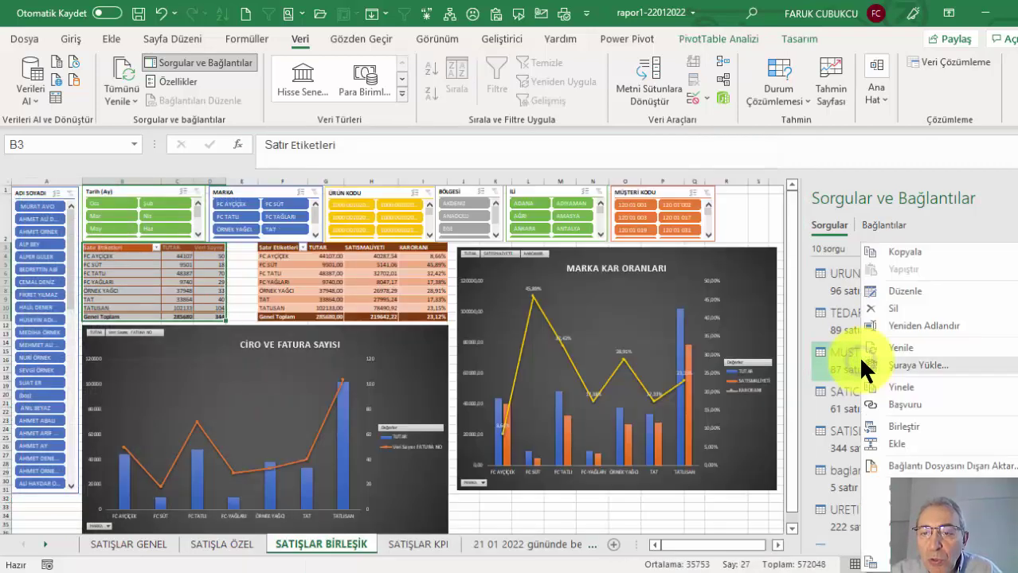
- Open the MUSTERILER query in Power Query Editor, then close and load it
click(896, 290)
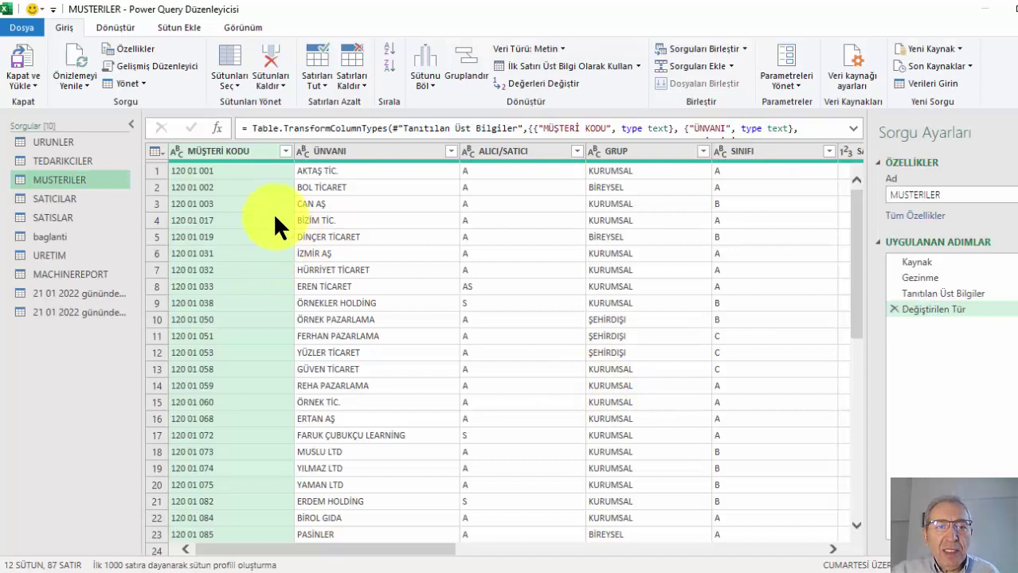
click(29, 82)
click(65, 100)
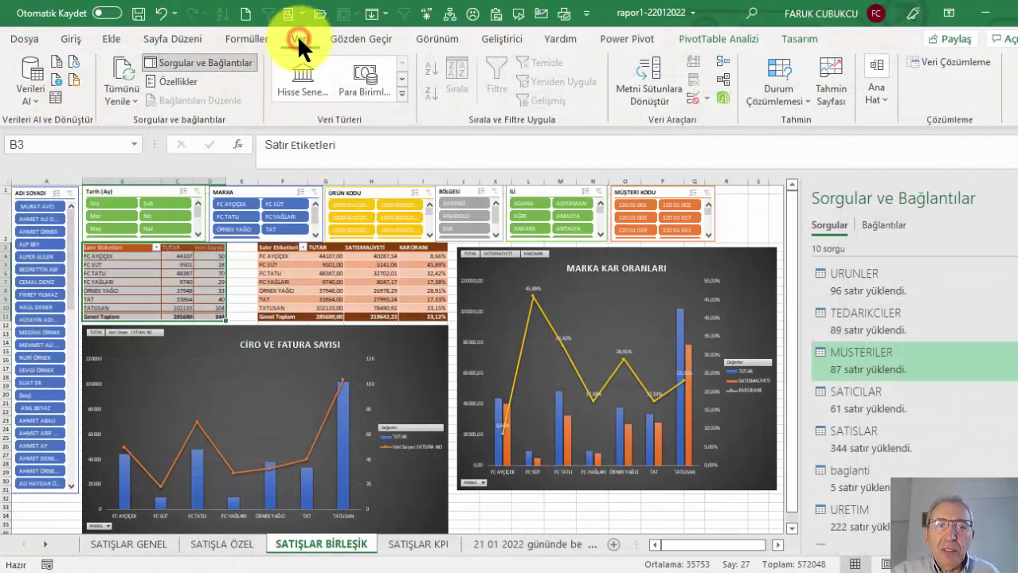
- Start importing the MUSTERILER workbook from TEST3, cancel, and reopen the MUSTERILER query for editing
click(33, 98)
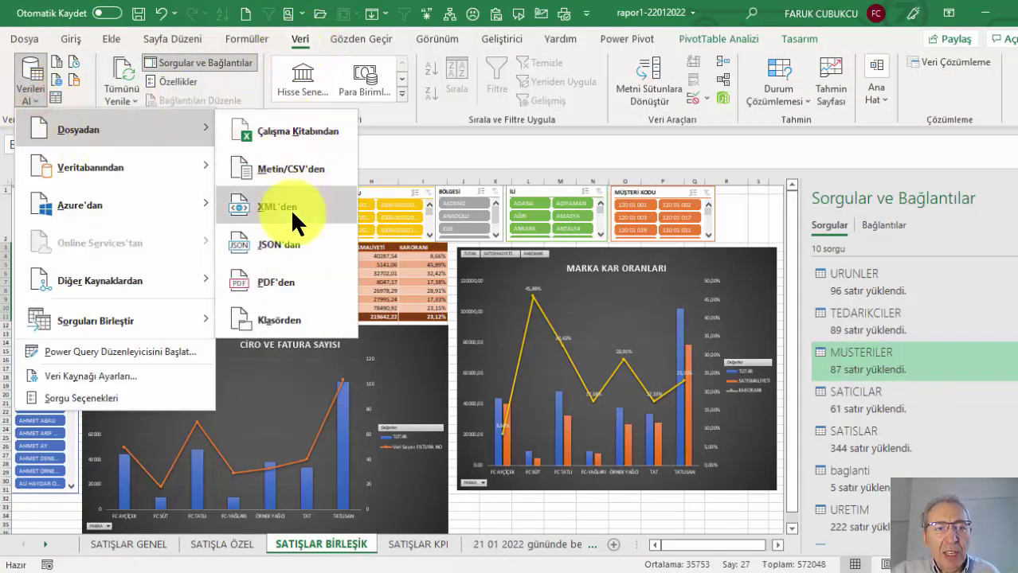
mouse_move(112, 129)
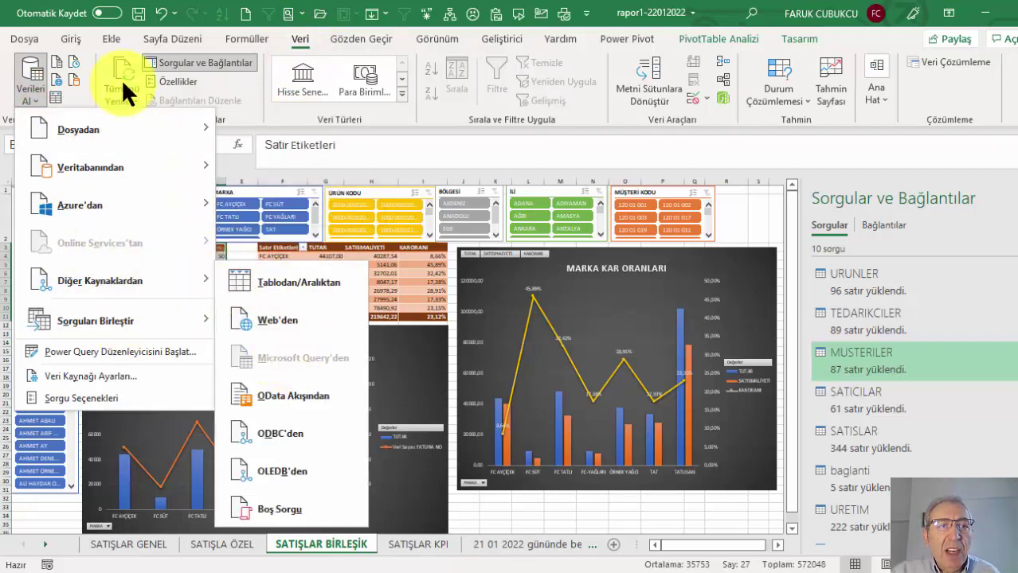
mouse_move(78, 129)
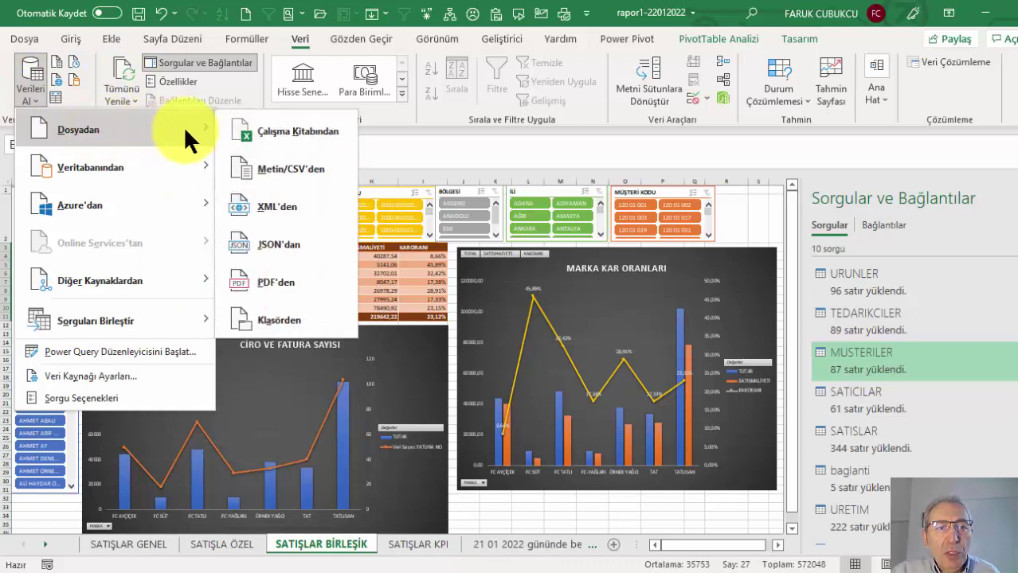
click(260, 132)
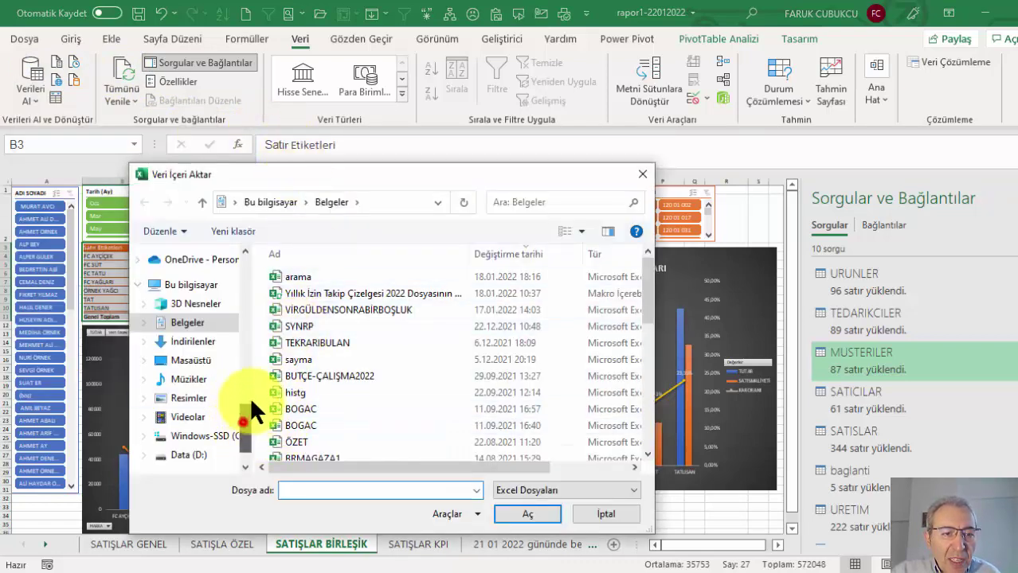
scroll(240, 391, up, 3)
click(191, 348)
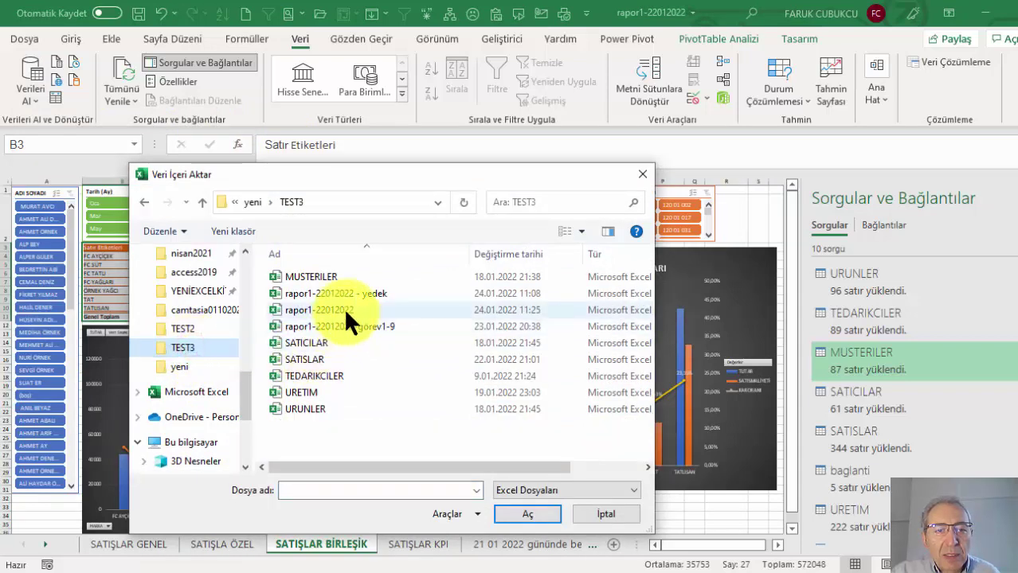
click(349, 276)
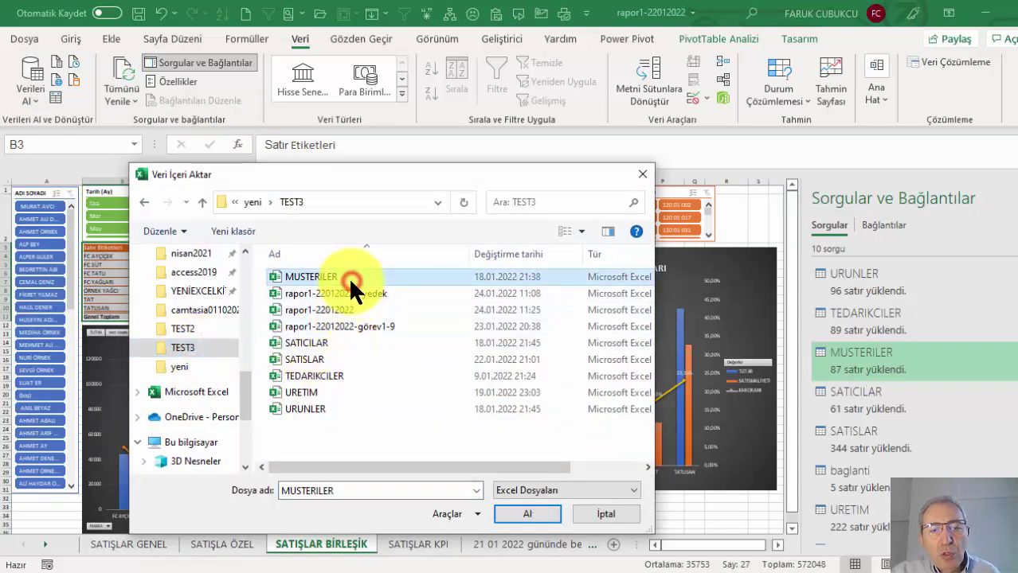
click(610, 516)
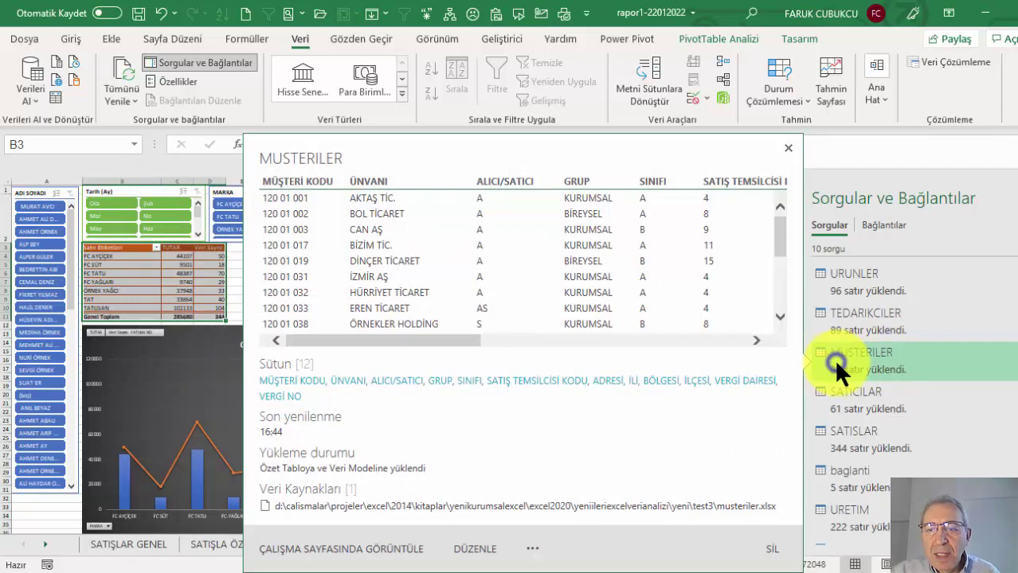
right_click(832, 358)
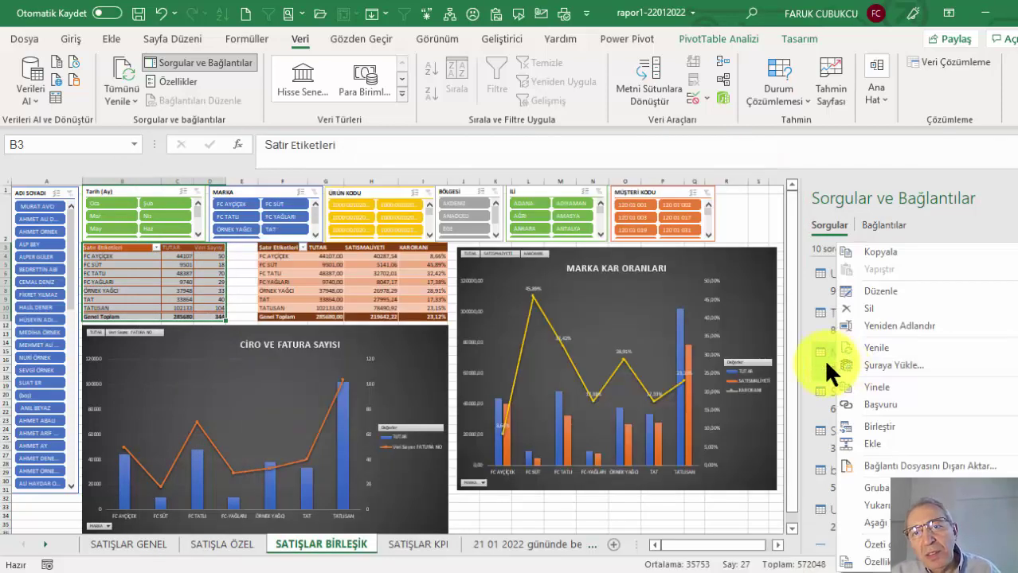
click(890, 294)
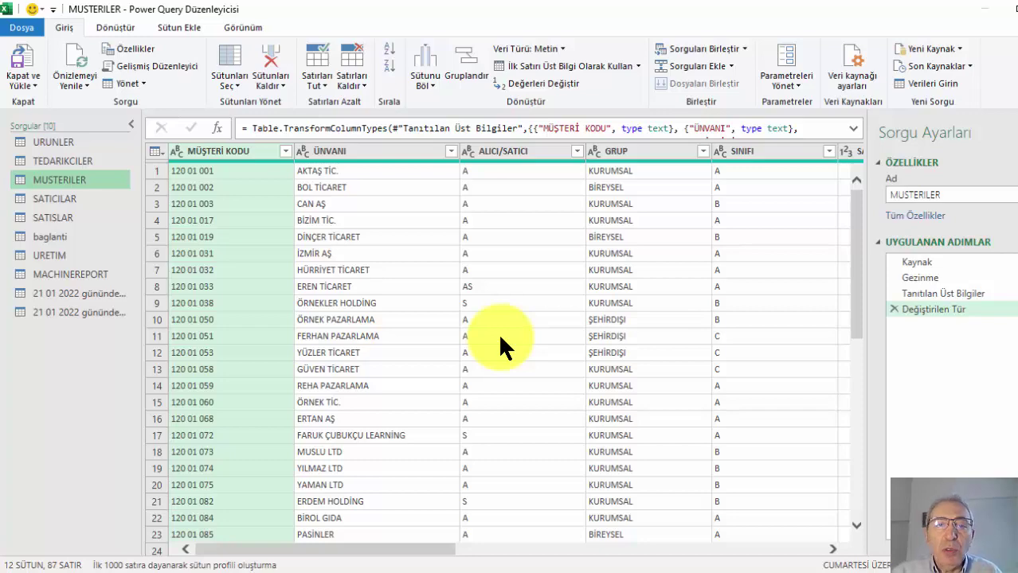
- Inspect the MUSTERILER query's M code in the Advanced Editor and cancel without changes
scroll(592, 273, down, 1)
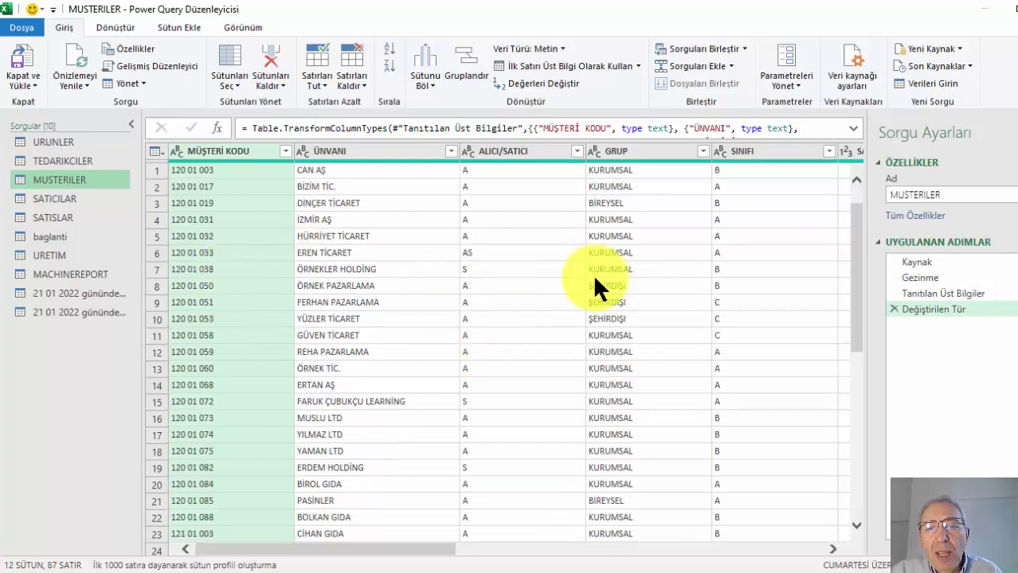
scroll(591, 288, down, 2)
scroll(587, 288, up, 3)
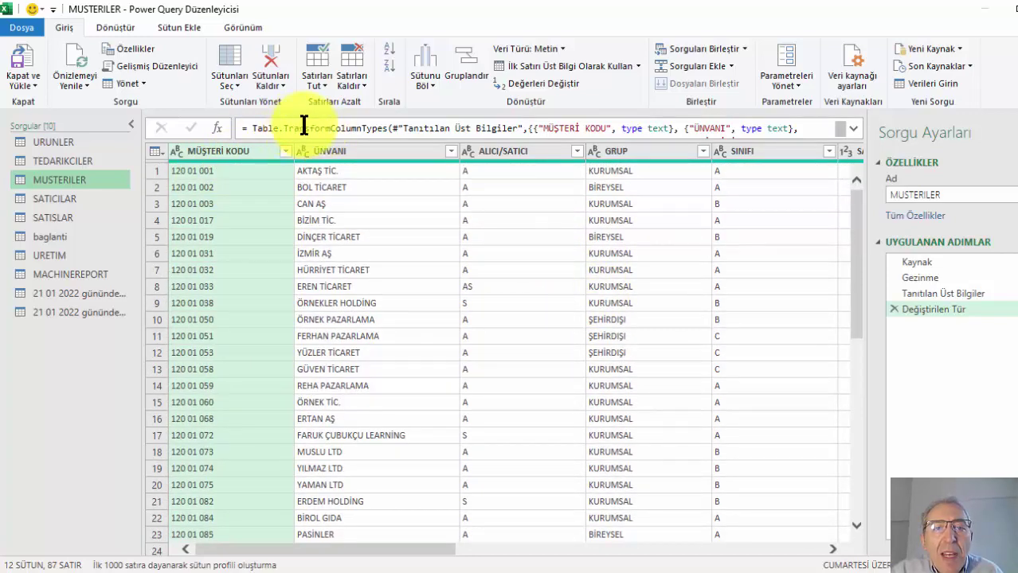
click(151, 66)
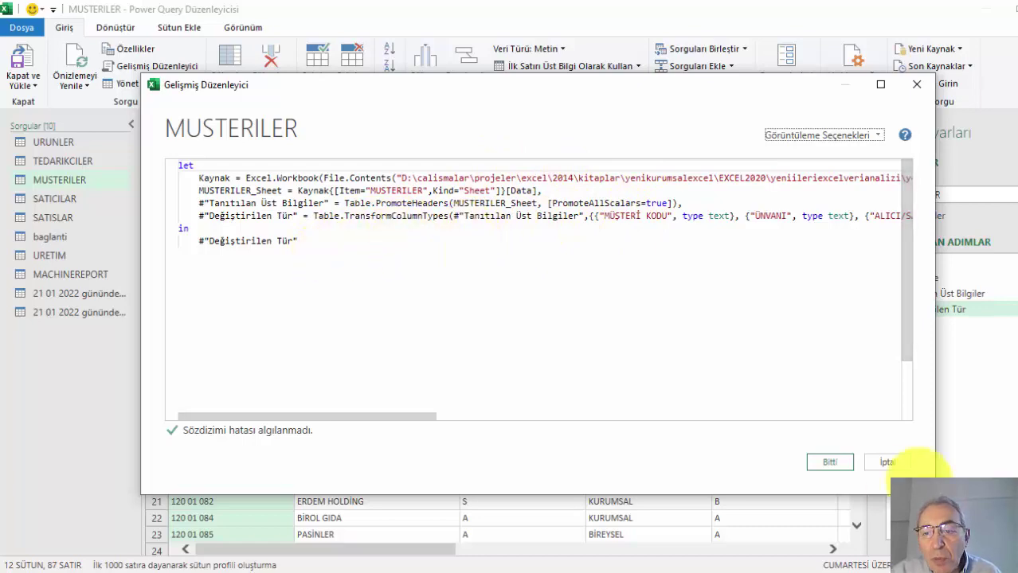
click(884, 460)
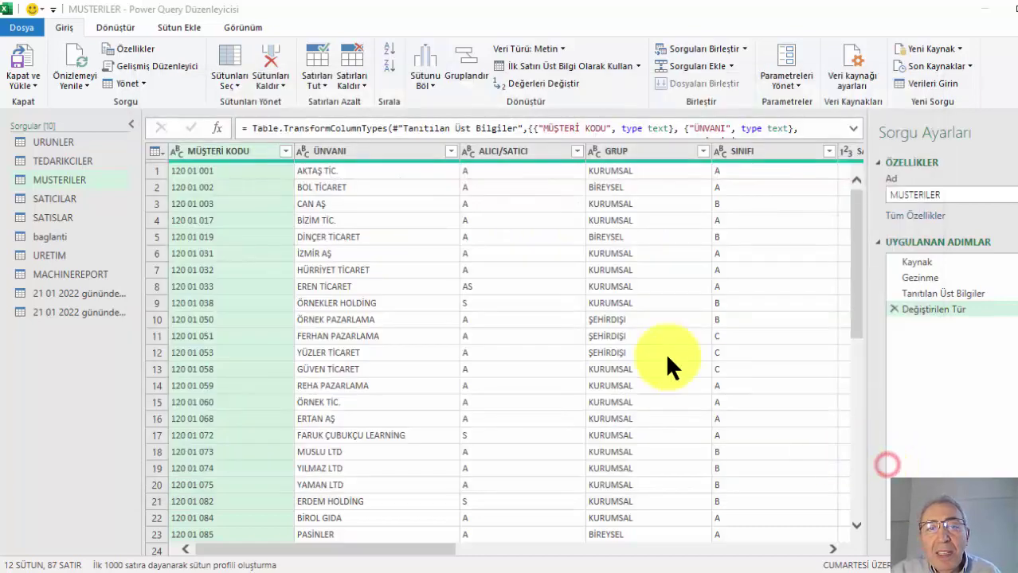
- Apply Kırp (Trim) to the MÜŞTERİ KODU column, adding a Kırpılmış Metin step
click(247, 153)
right_click(247, 151)
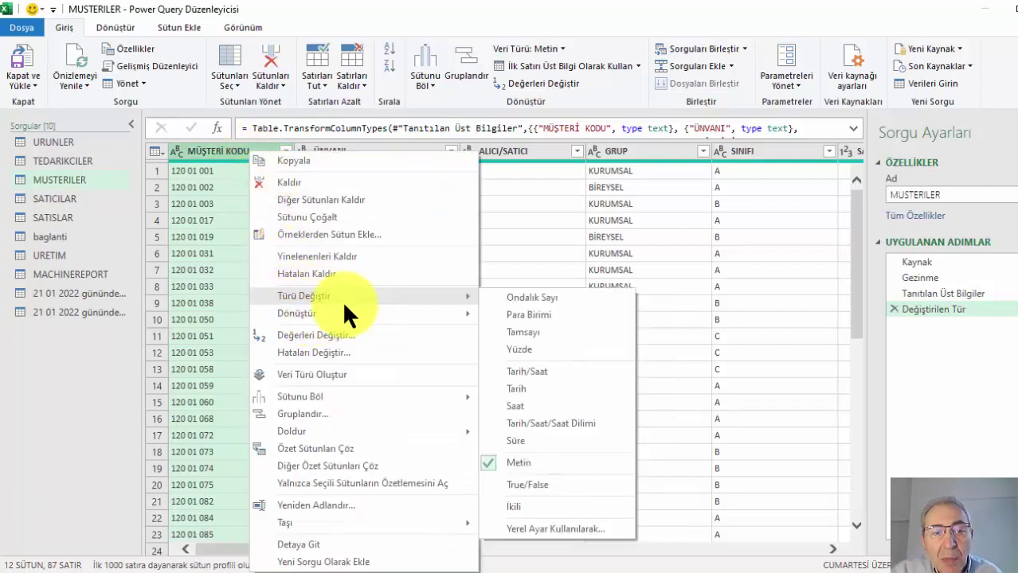
mouse_move(296, 313)
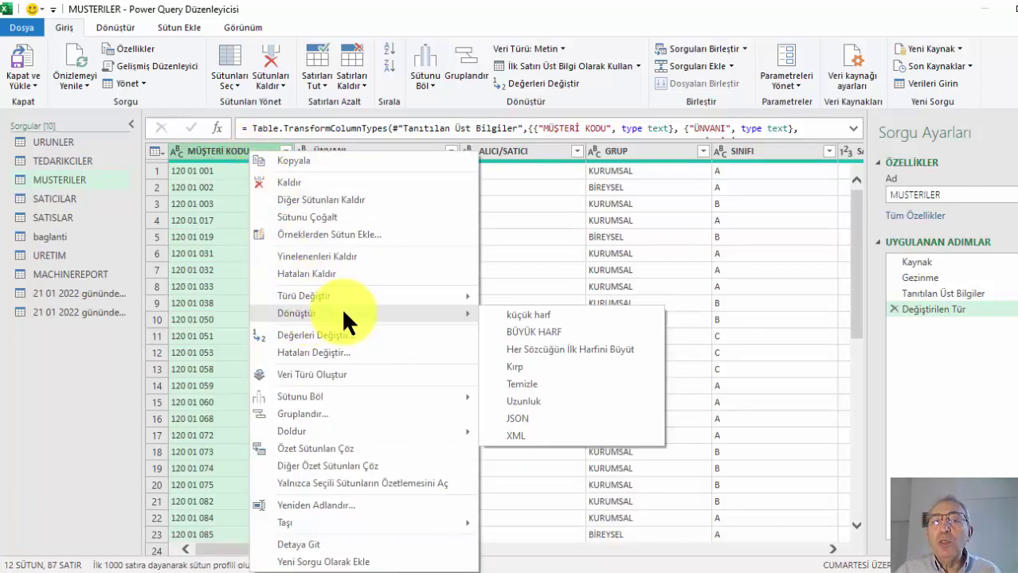
click(532, 368)
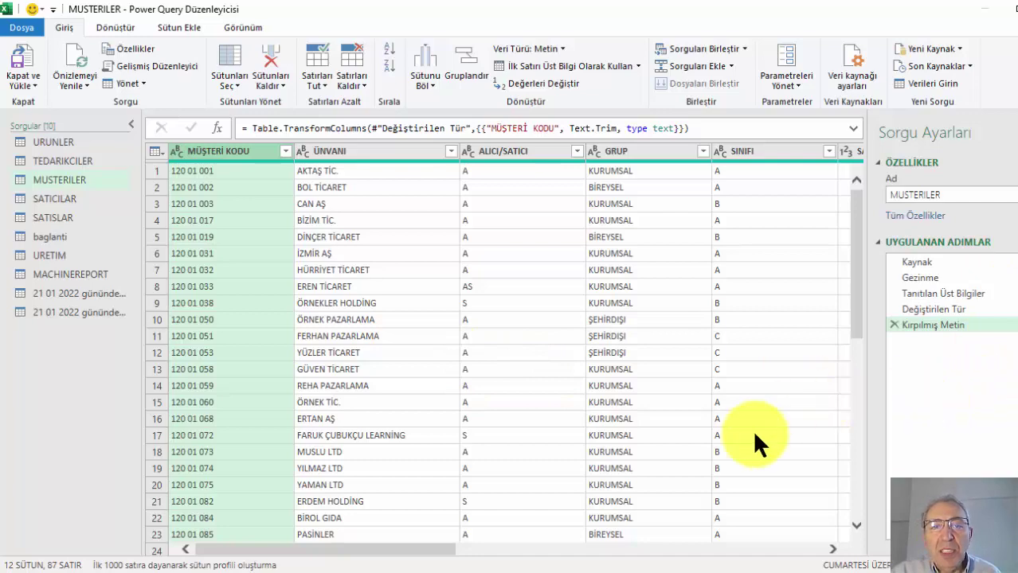
drag(386, 554, 768, 562)
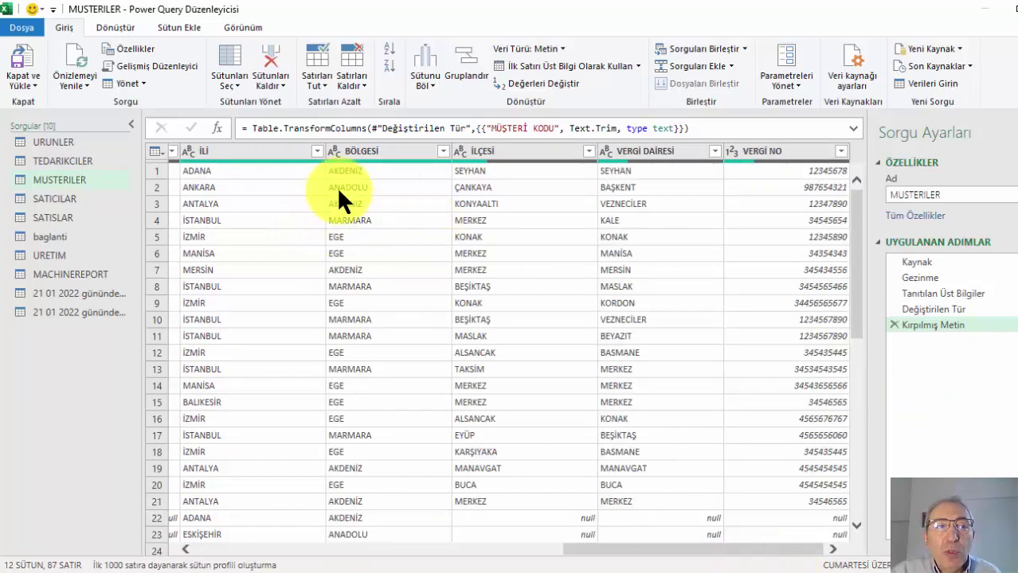
- Look at the Dönüştür tab's Sütunu Böl options, then switch to the Sütun Ekle tab
click(113, 26)
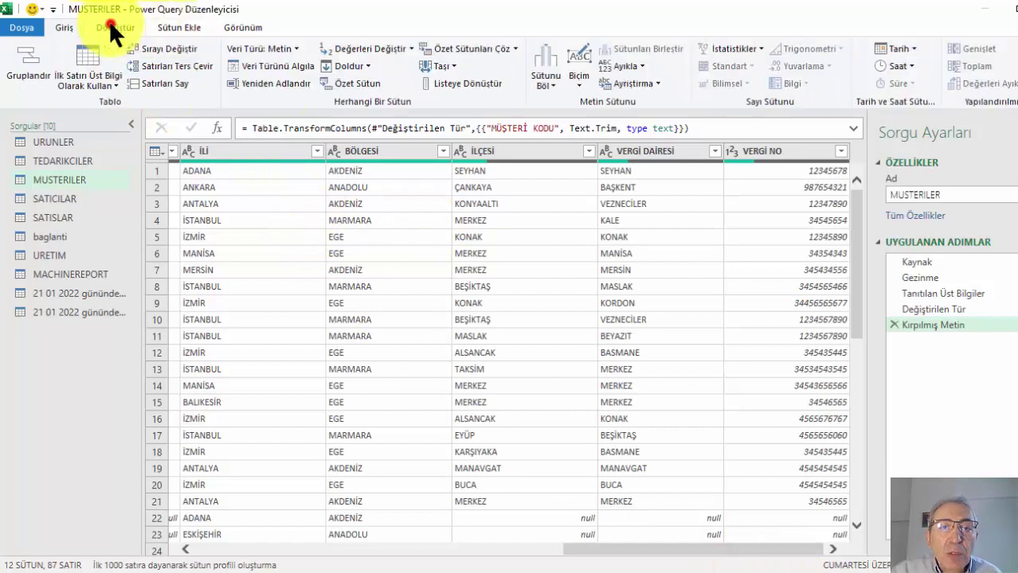
click(552, 80)
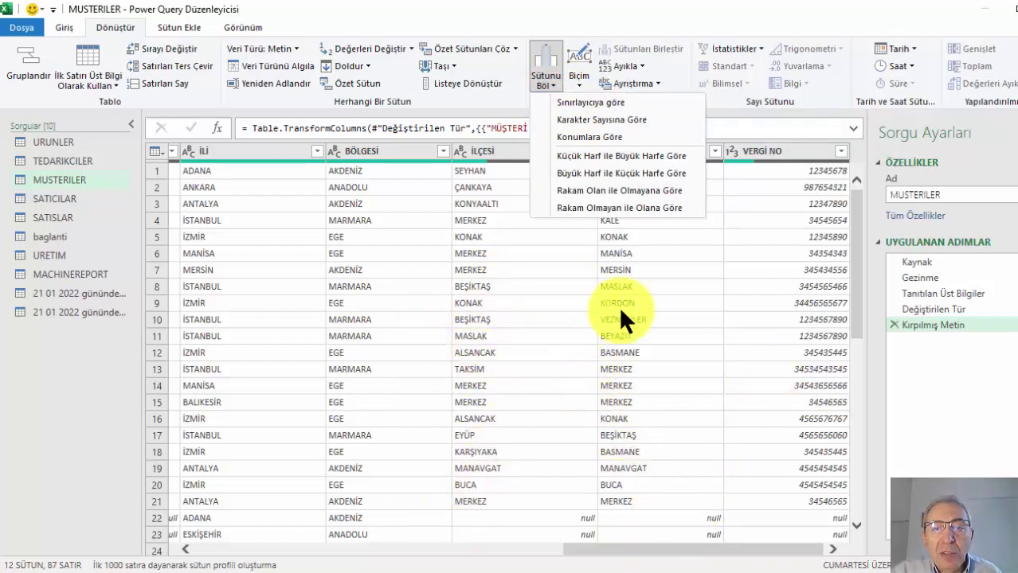
click(171, 27)
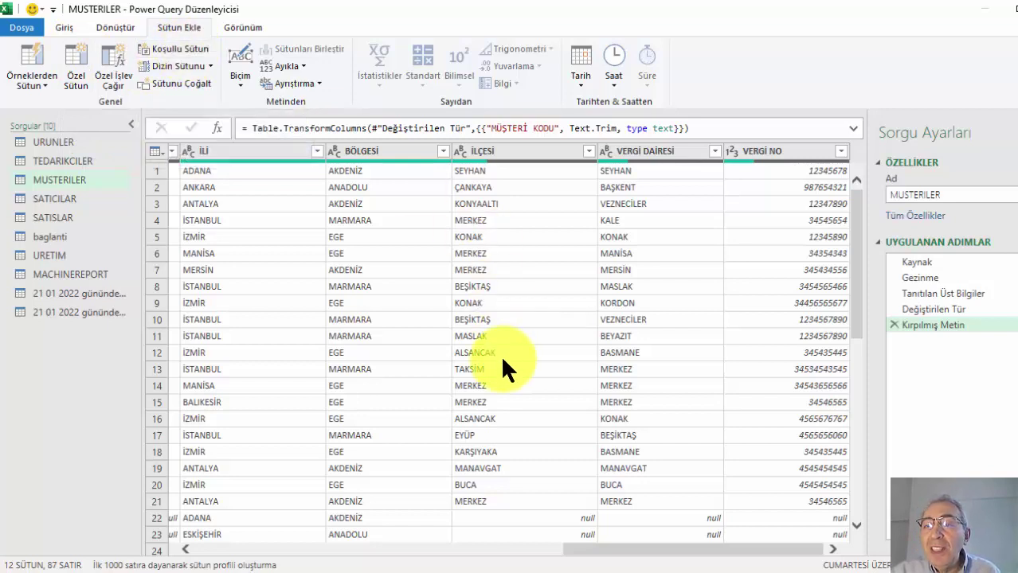
- Open an Özel Sütun dialog named 'Özel' with the caret ready in the formula box
click(76, 62)
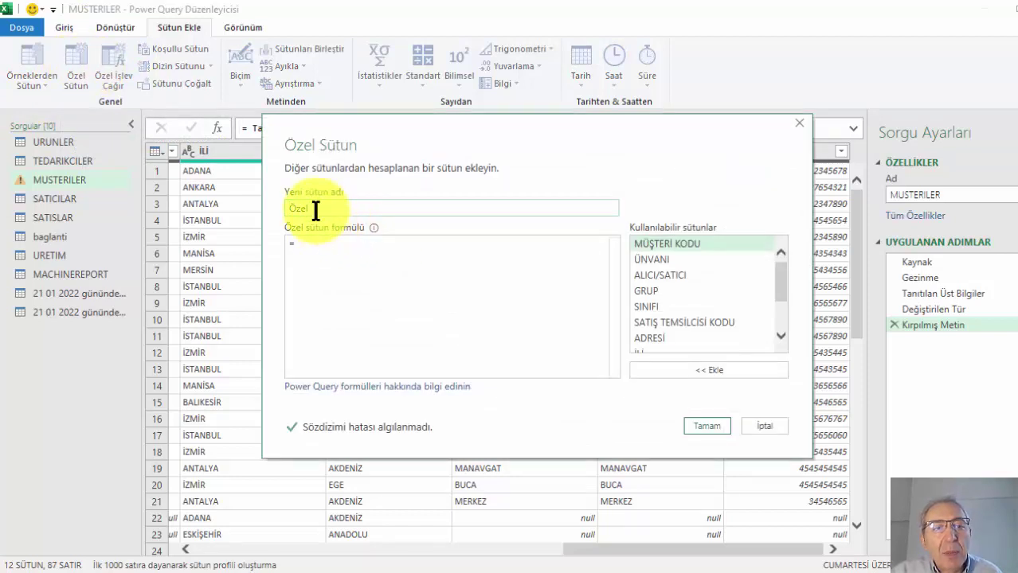
click(343, 249)
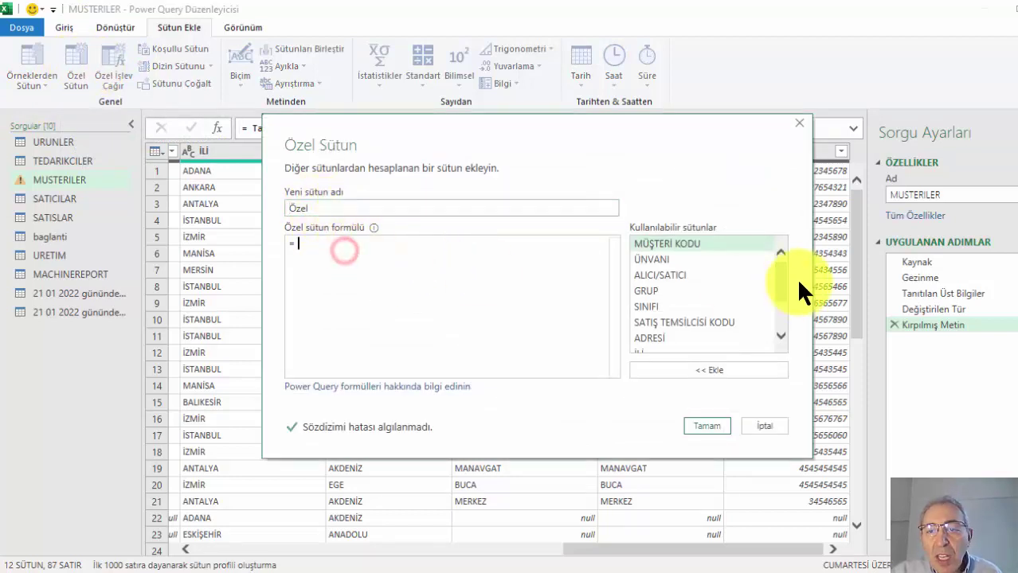
drag(781, 271, 761, 355)
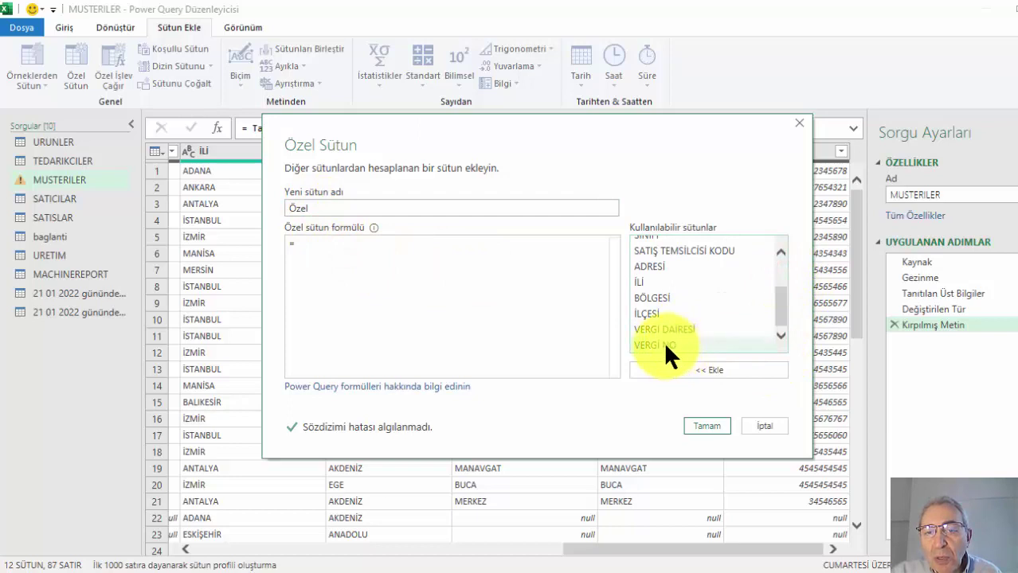
click(336, 245)
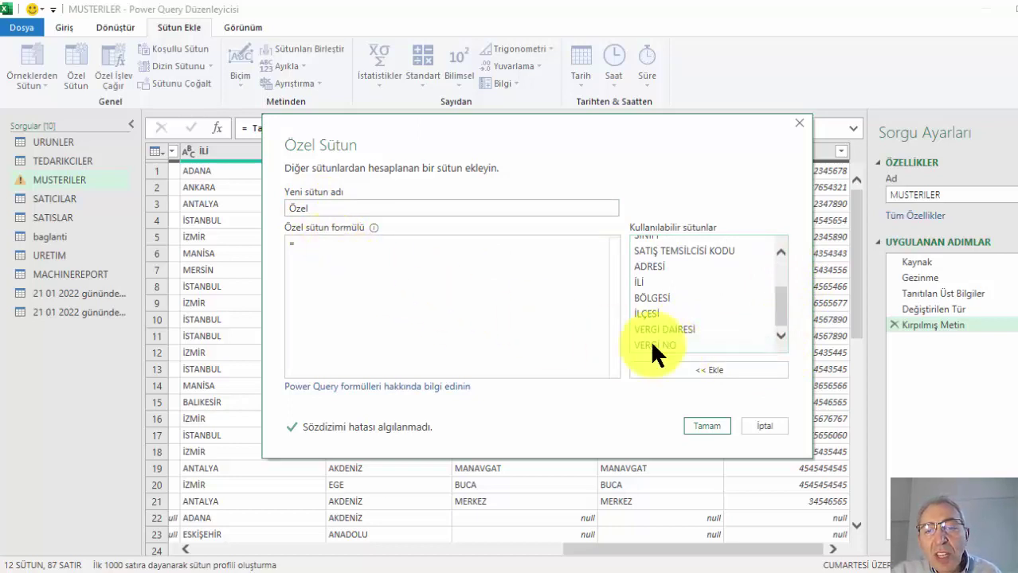
- Cancel the Özel Sütun dialog and scroll the MUSTERILER preview down and back up
click(784, 307)
click(764, 426)
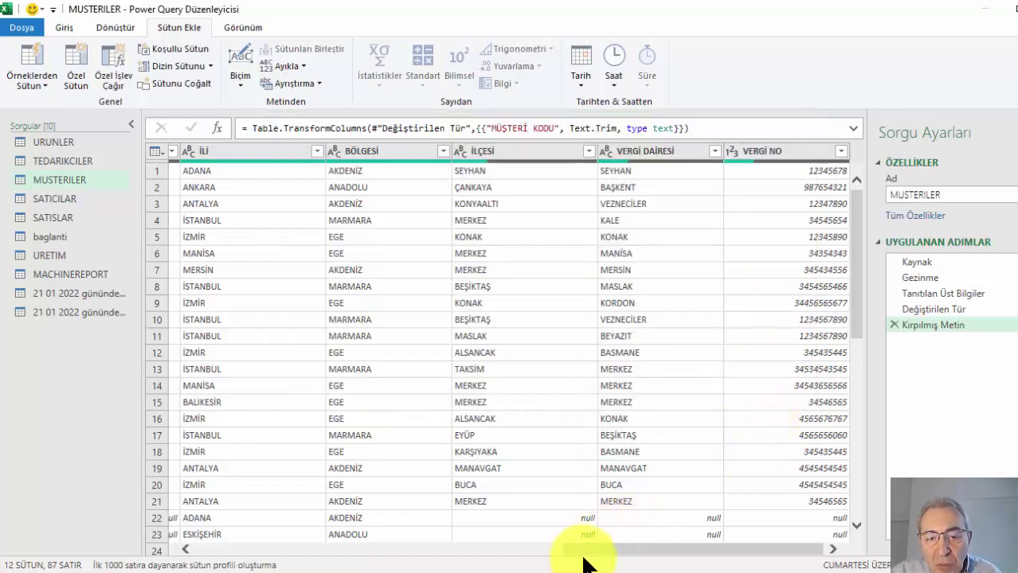
scroll(807, 404, down, 5)
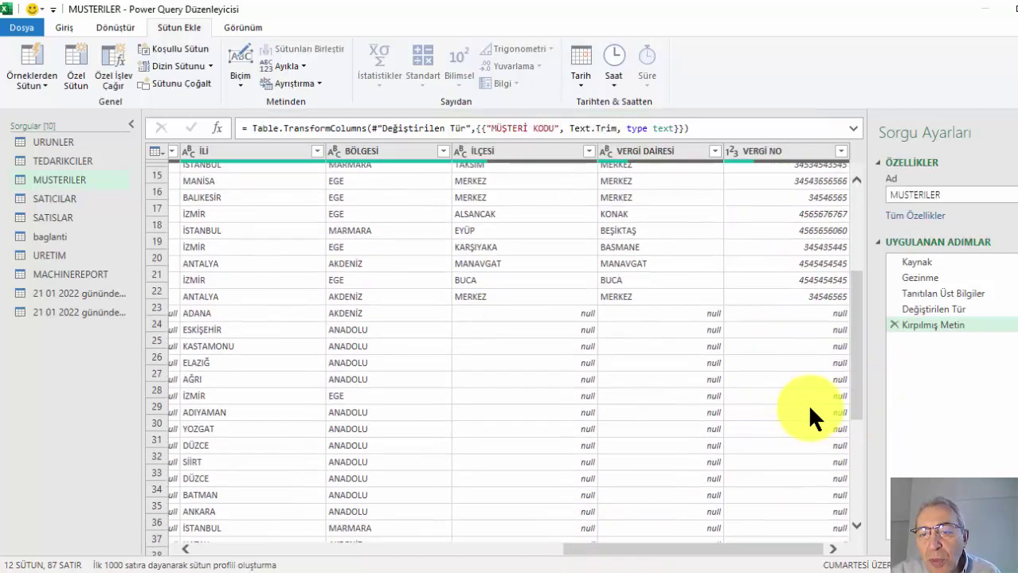
scroll(807, 403, up, 5)
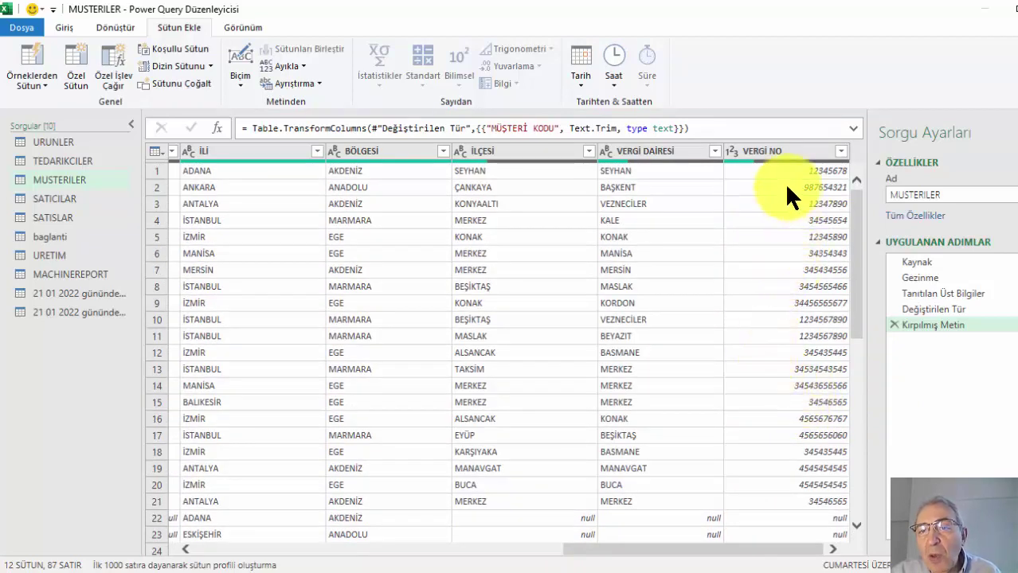
- Reopen the custom column and start the formula with Text.Repeat("0";
click(71, 54)
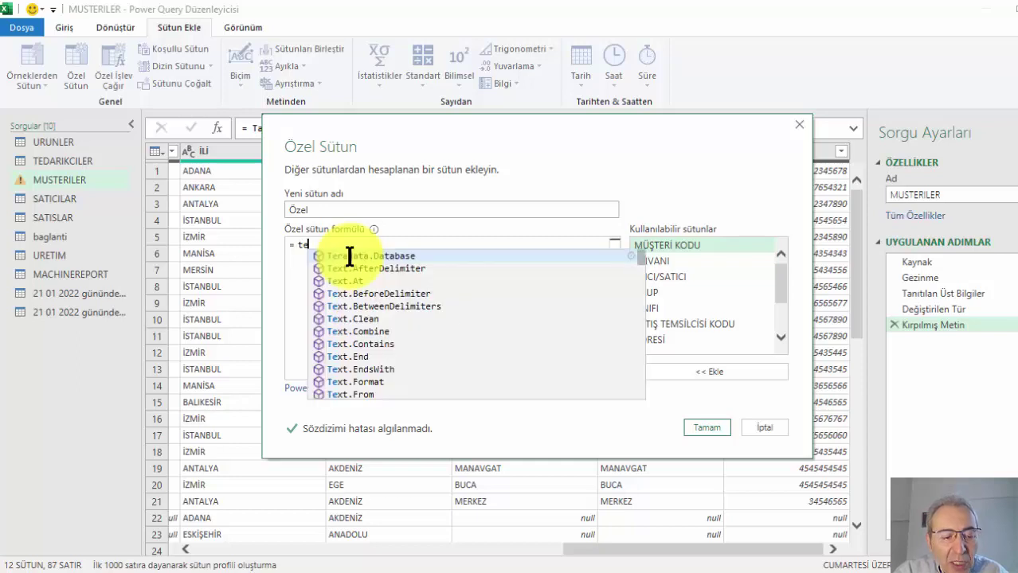
key(BackSpace)
text(t)
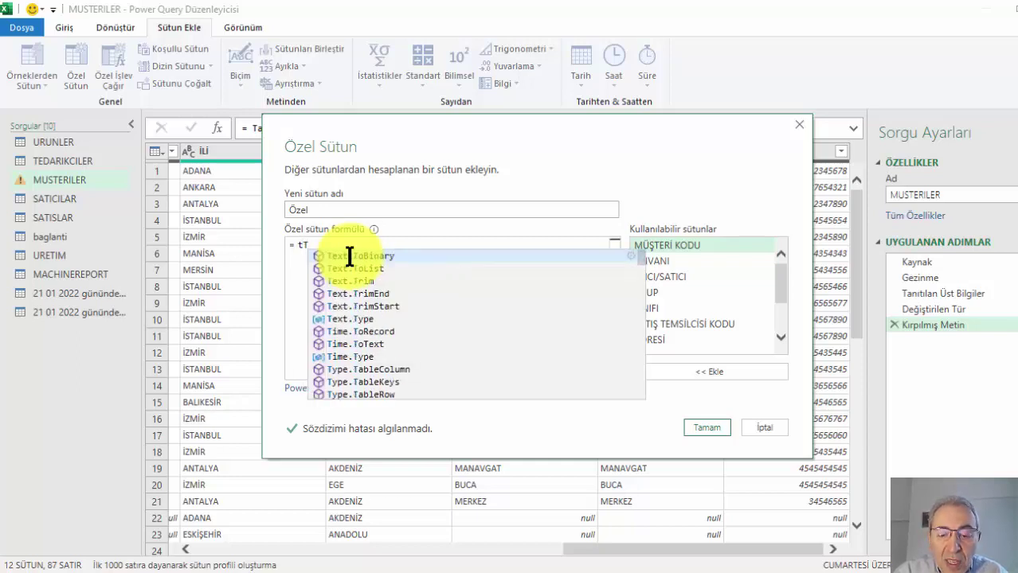
key(BackSpace)
key(BackSpace)
text(Tex)
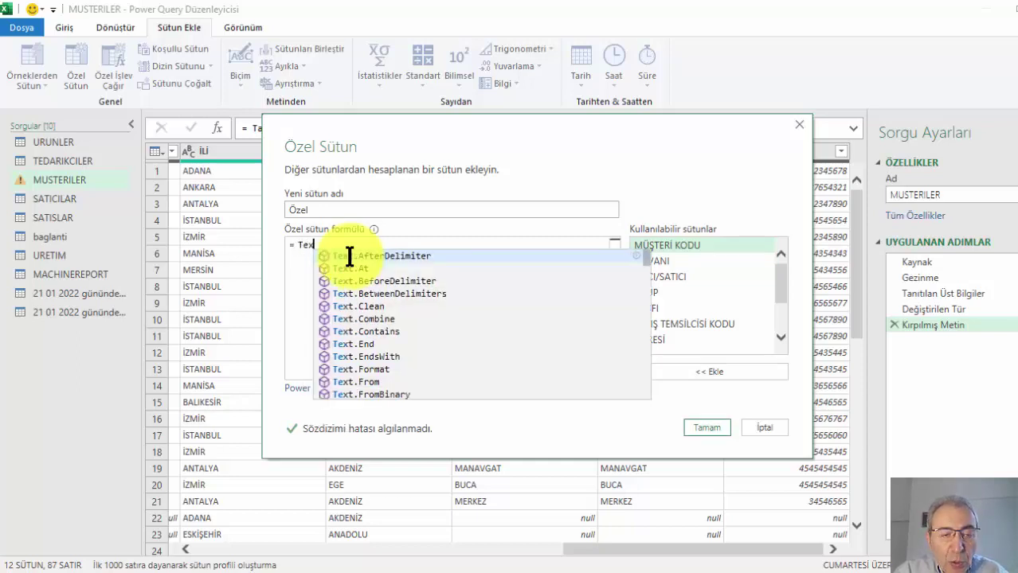
text(t.)
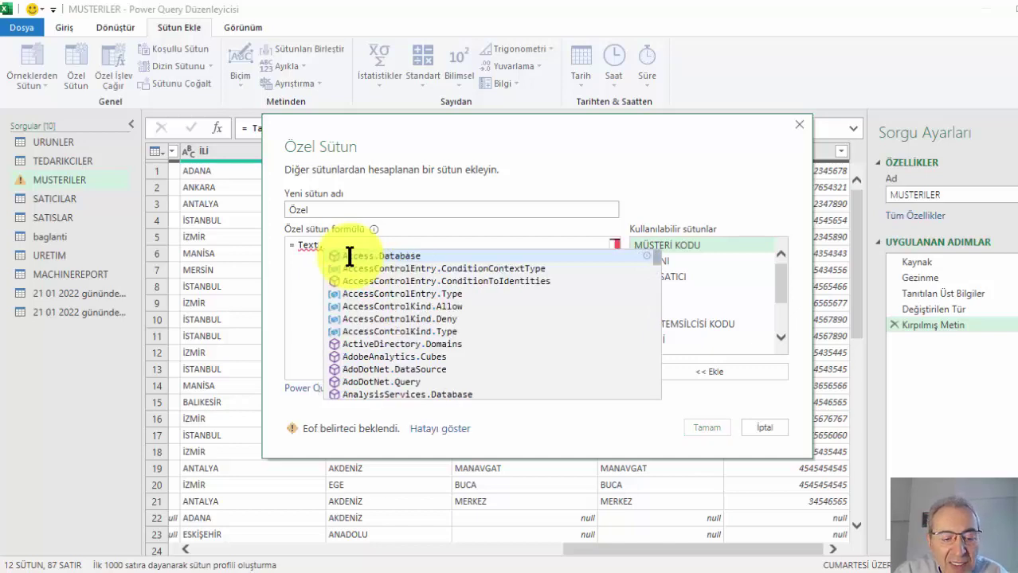
text(rep)
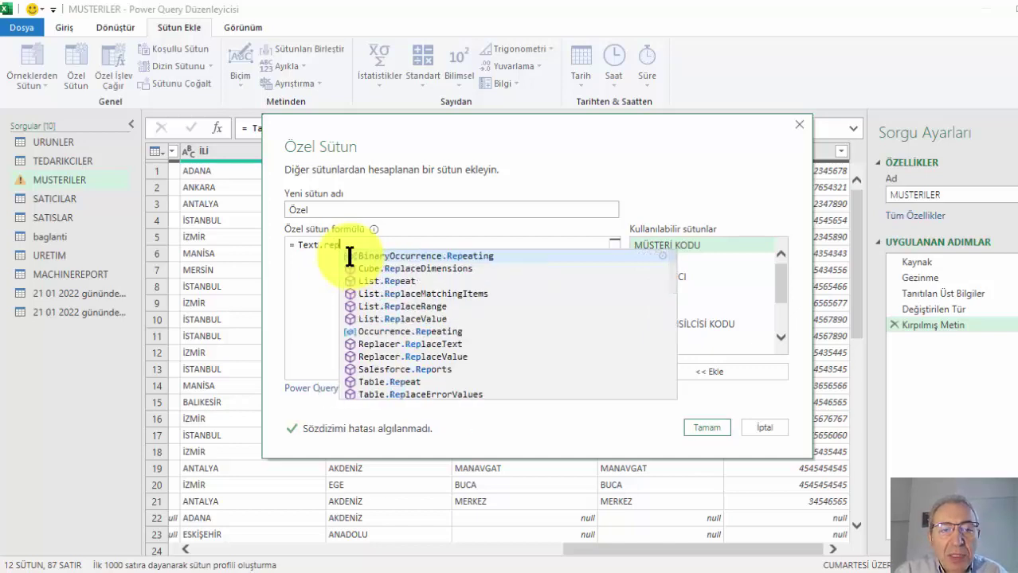
key(BackSpace)
key(BackSpace)
key(BackSpace)
text(Re)
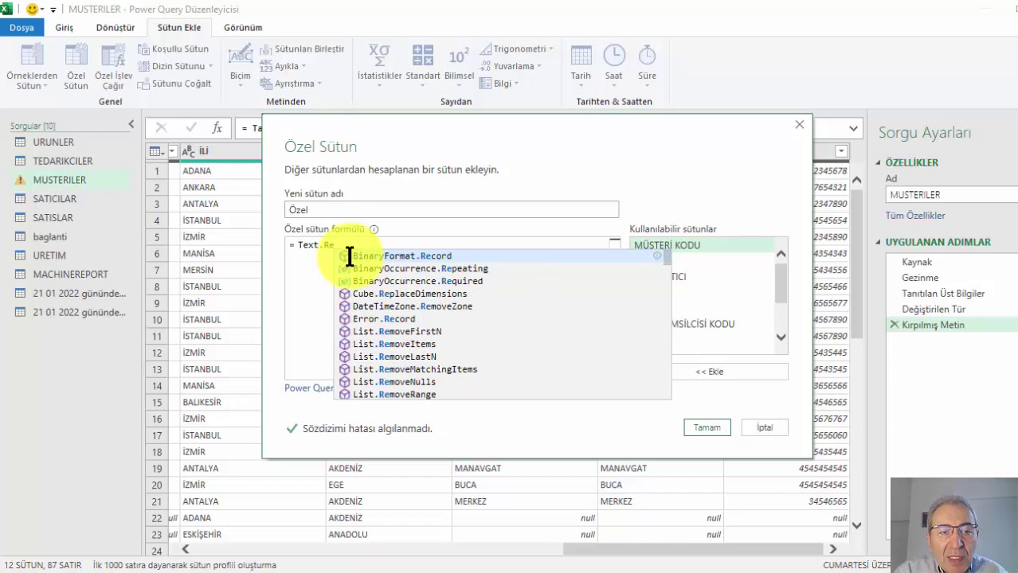
text(pe)
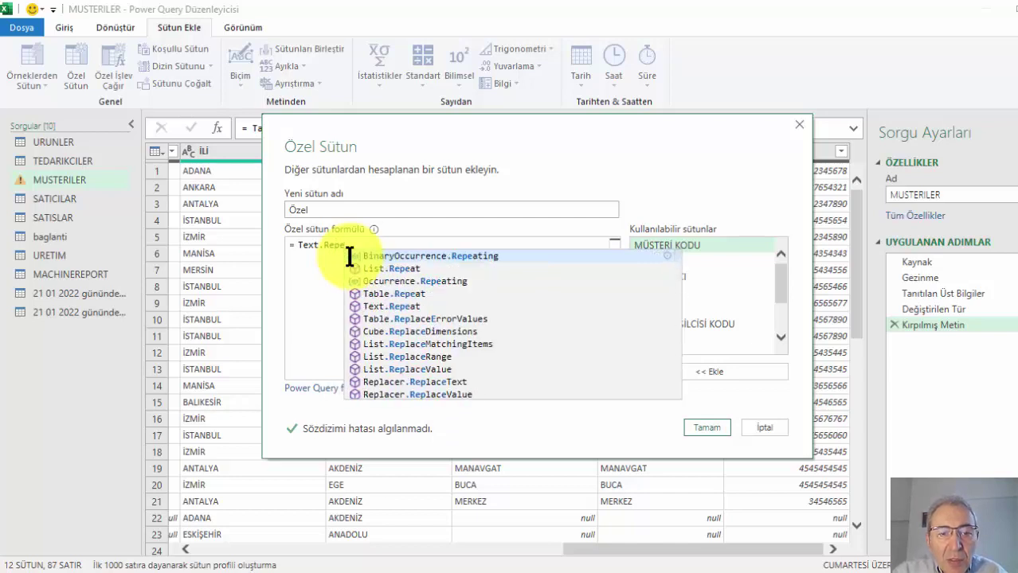
mouse_move(410, 319)
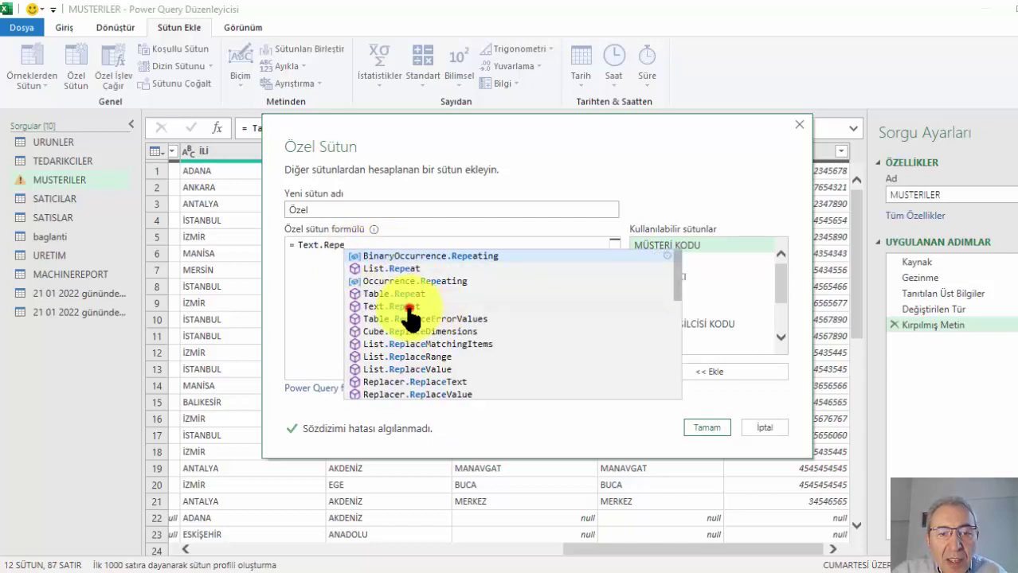
click(407, 306)
text(()
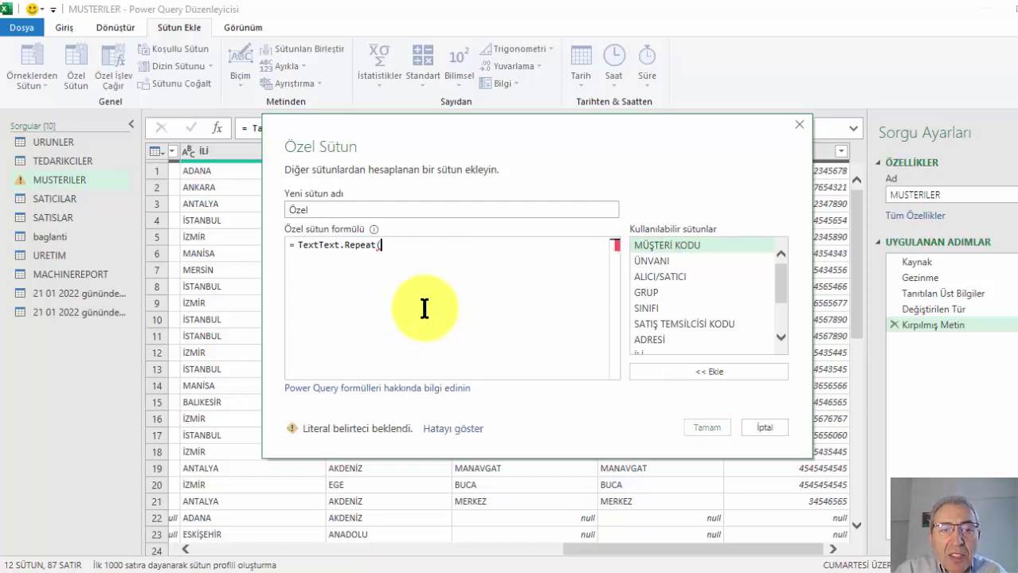
text("0")
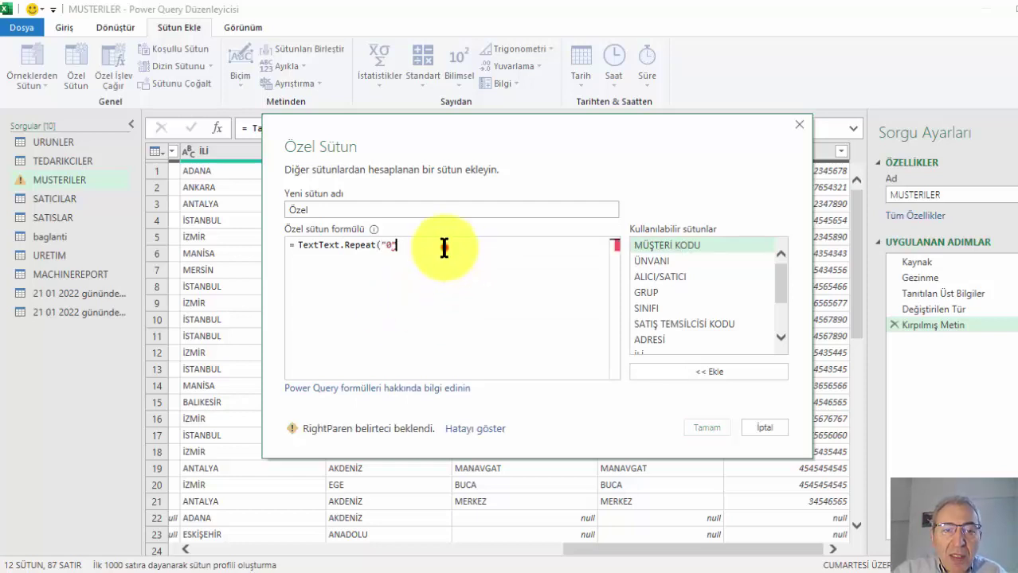
text(;11-)
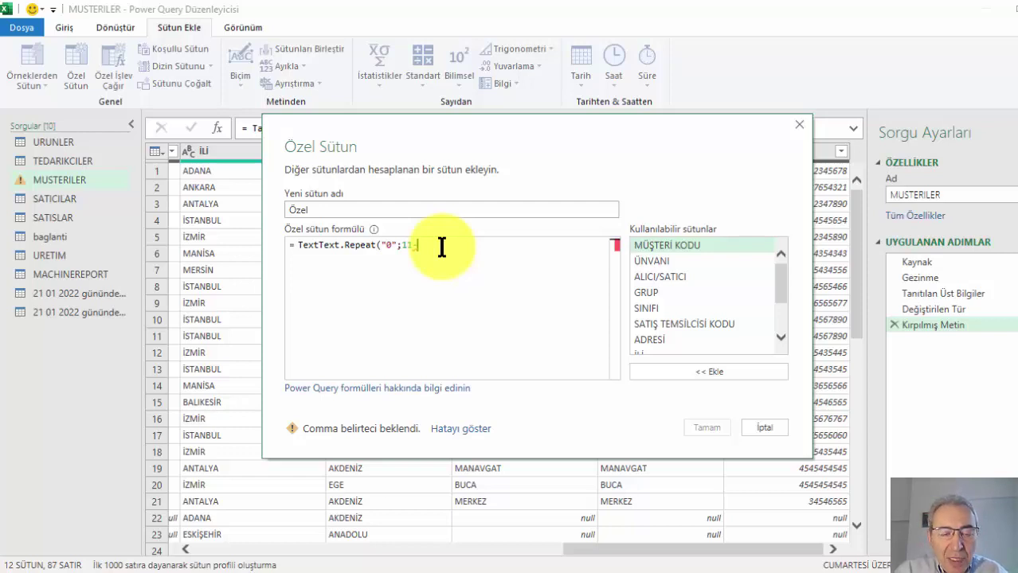
- Continue the formula with 11-Text.Length(Number.ToText( and remove the duplicated Text prefix
text(Text)
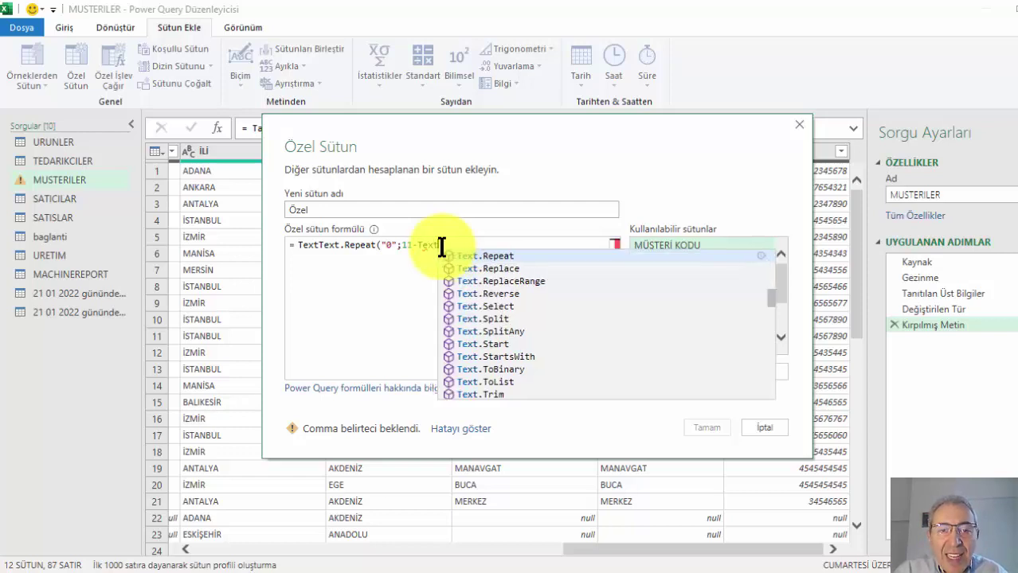
text(.Le)
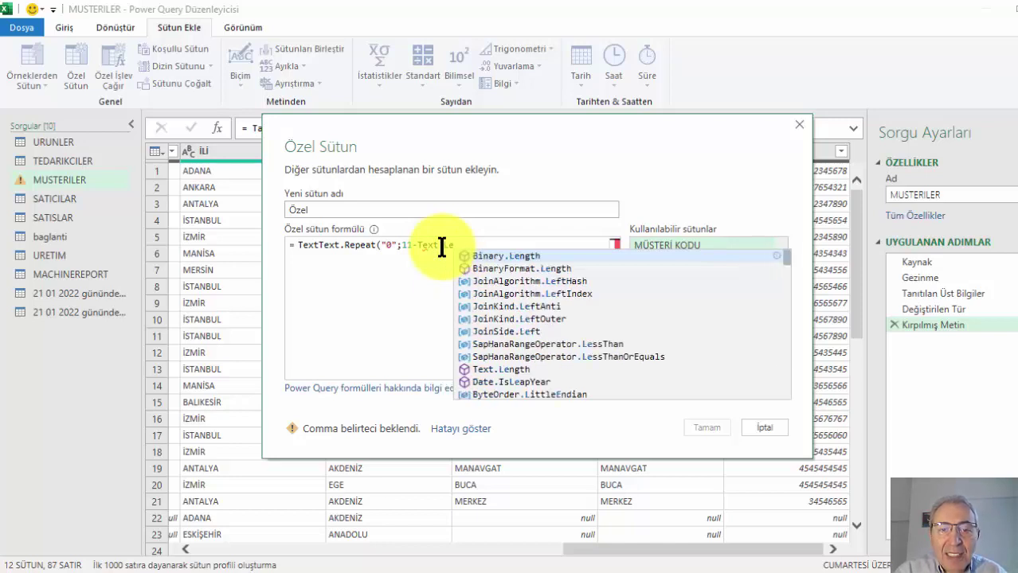
text(n)
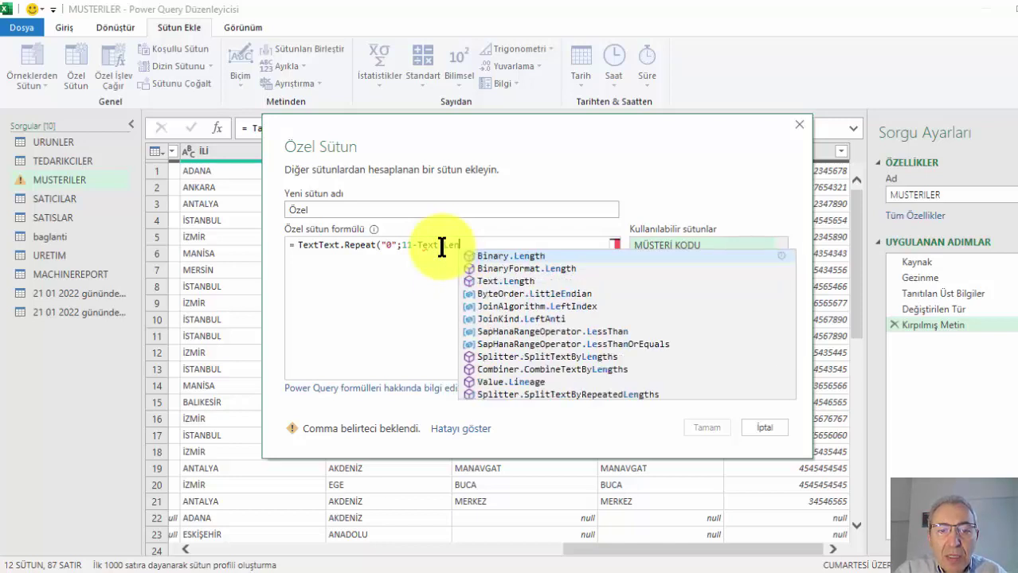
click(522, 278)
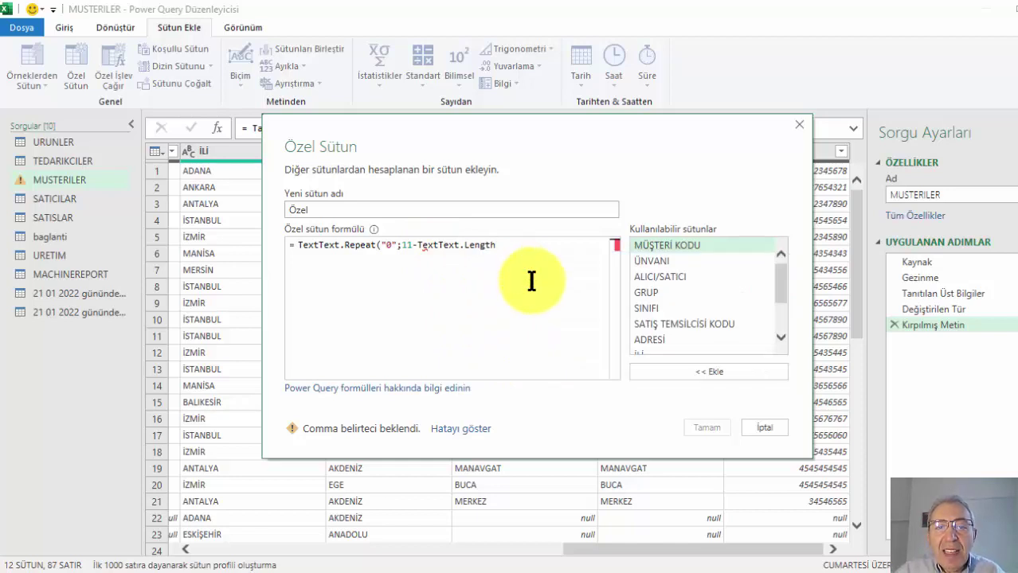
click(438, 245)
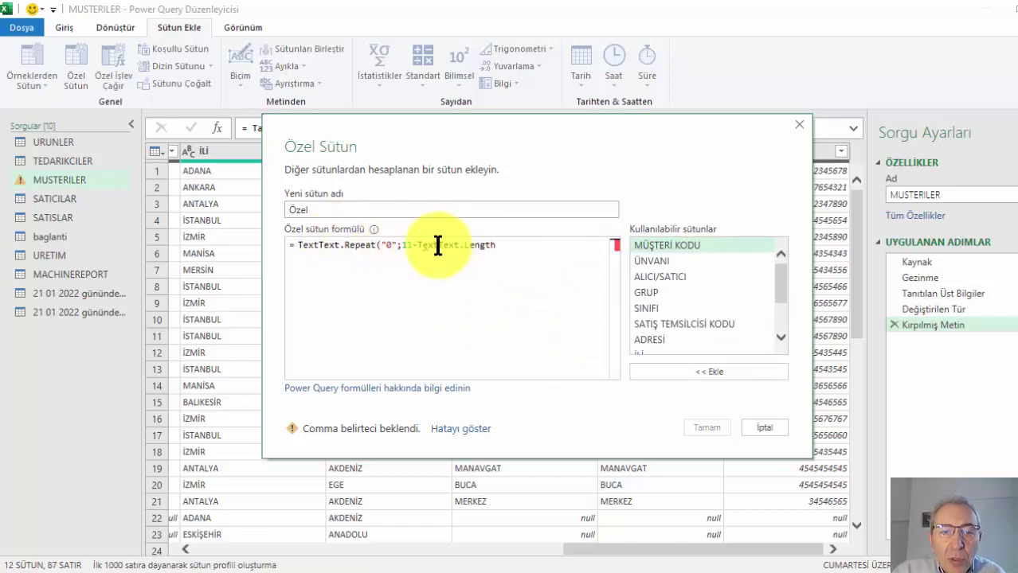
key(BackSpace)
key(BackSpace)
key(BackSpace)
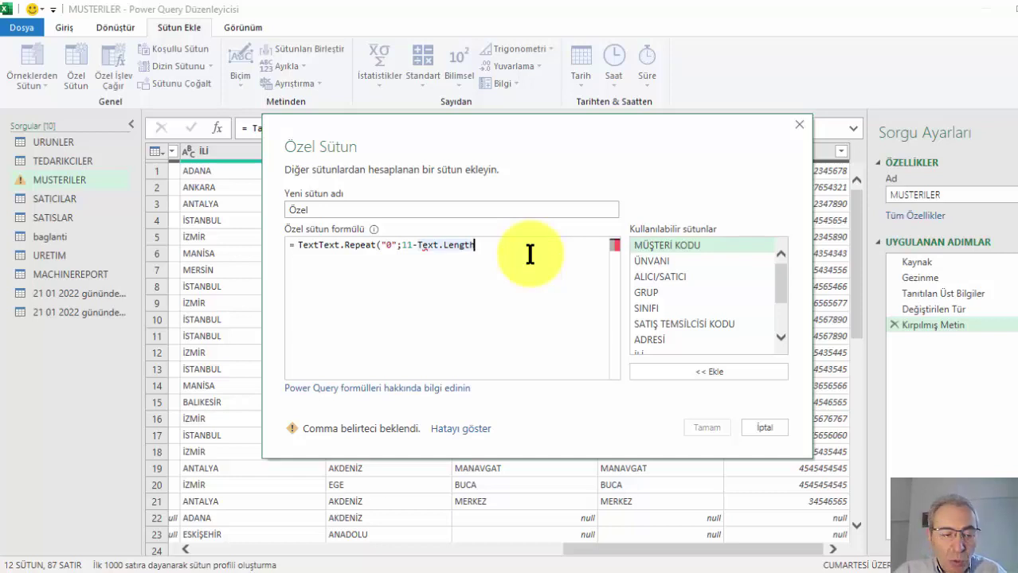
text(()
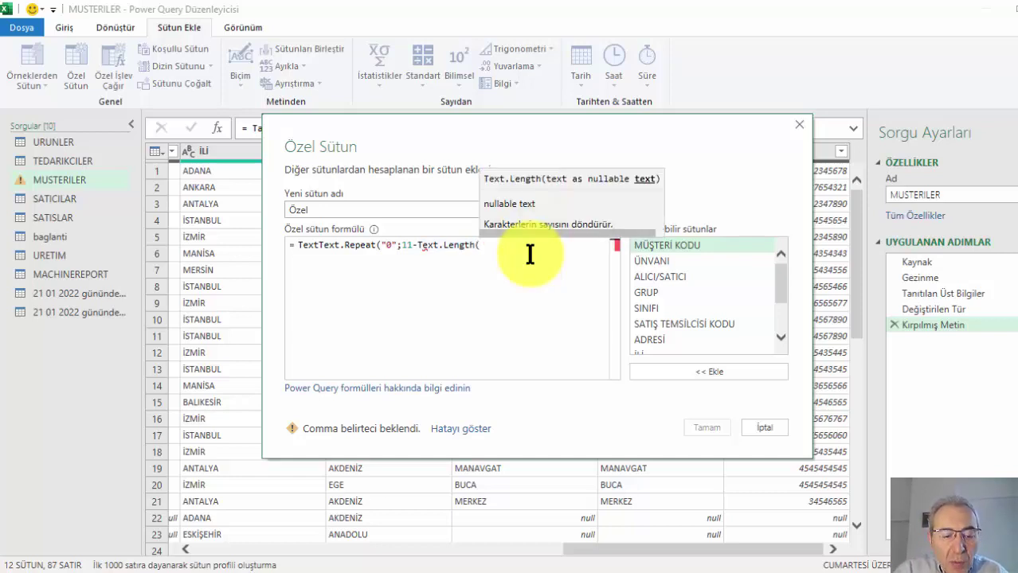
text(Te)
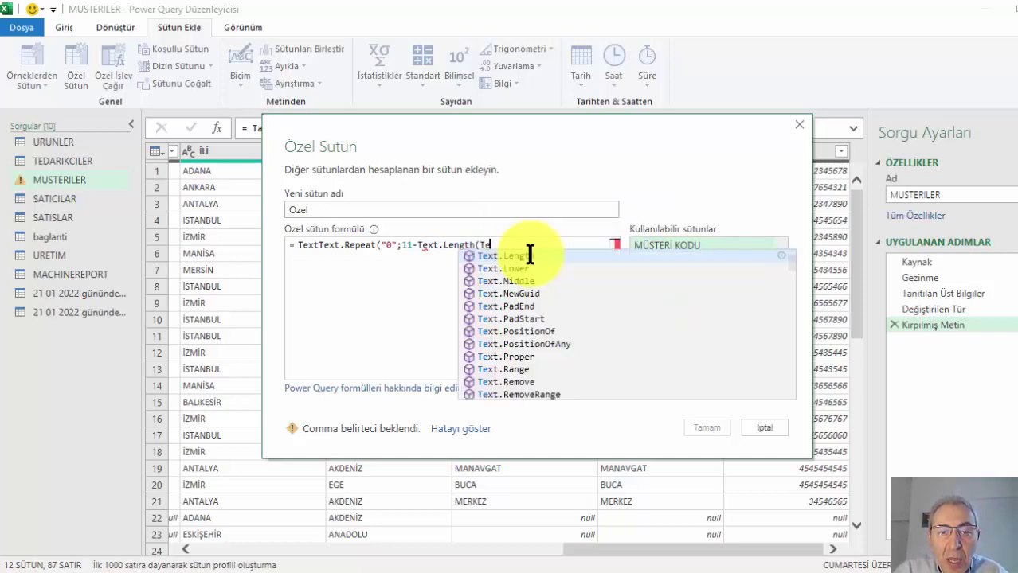
key(BackSpace)
key(BackSpace)
text(Nu)
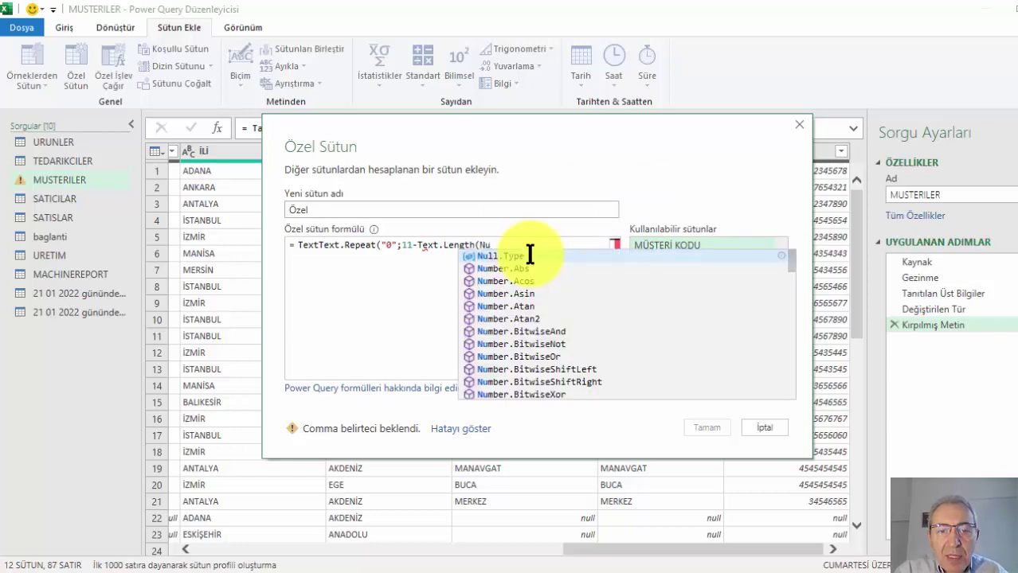
text(mber)
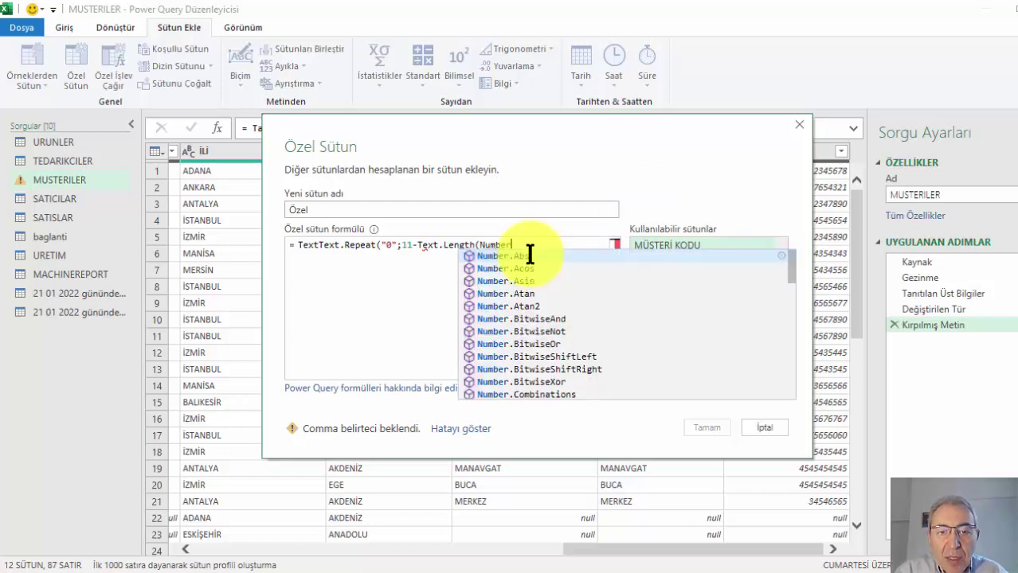
text(.To)
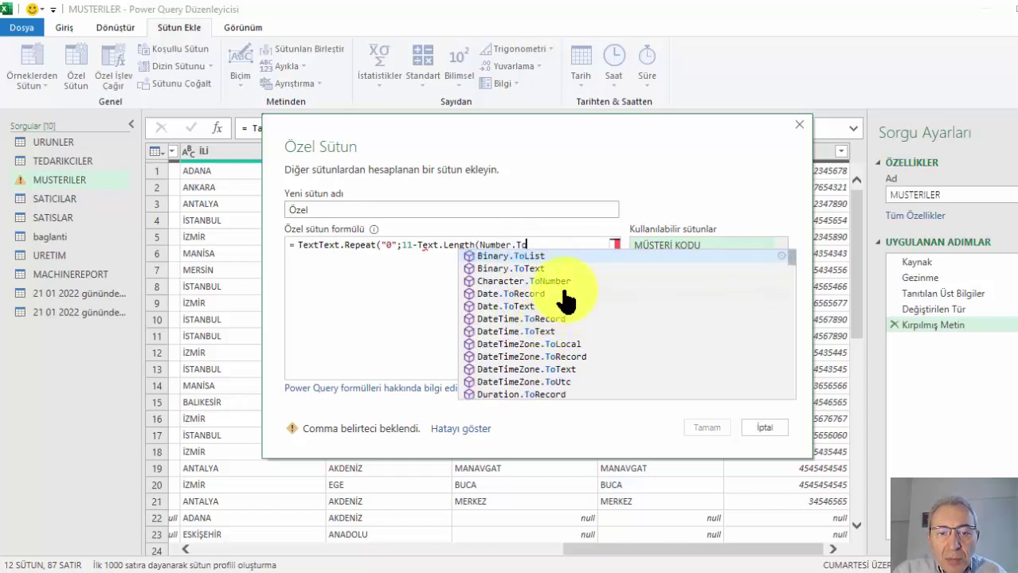
text(Te)
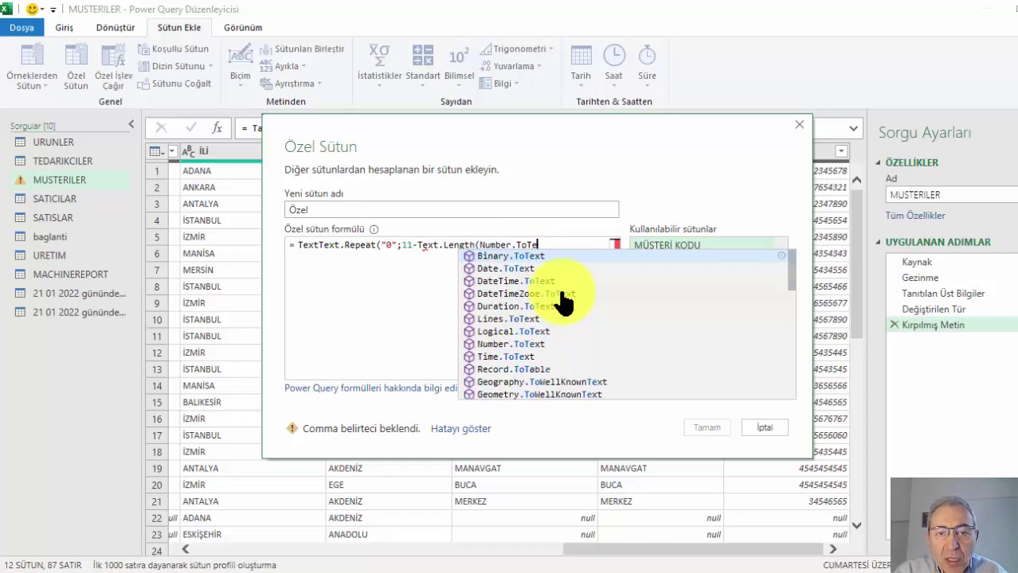
click(529, 344)
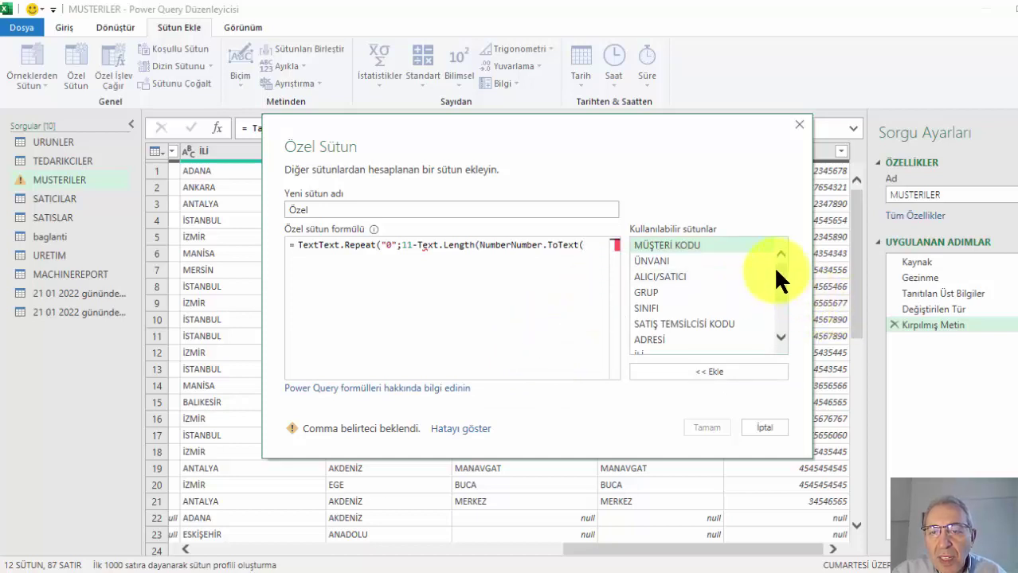
- Insert the VERGİ NO column into Number.ToText and close the parentheses with )))&
drag(776, 279, 774, 327)
click(690, 344)
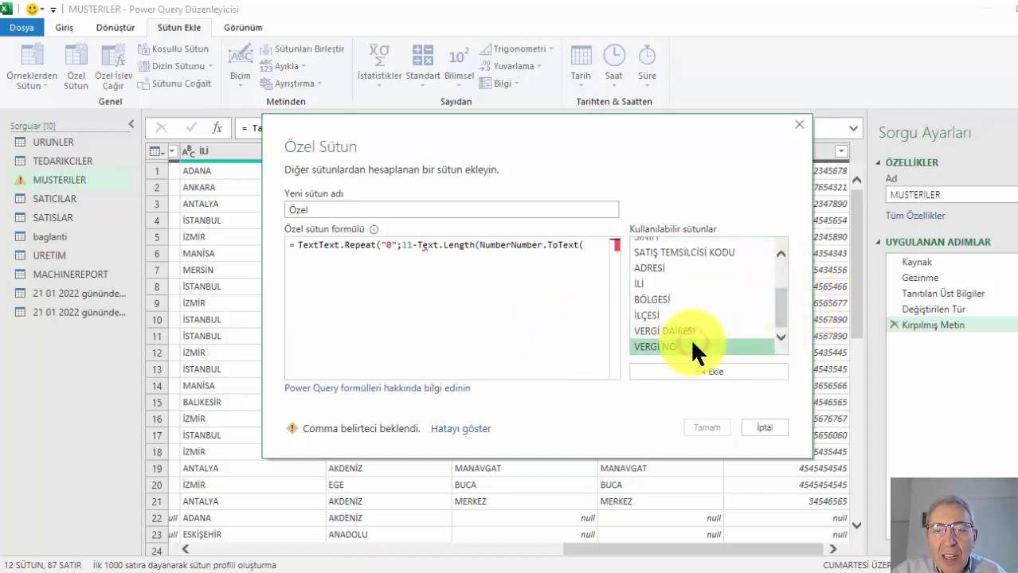
double_click(691, 344)
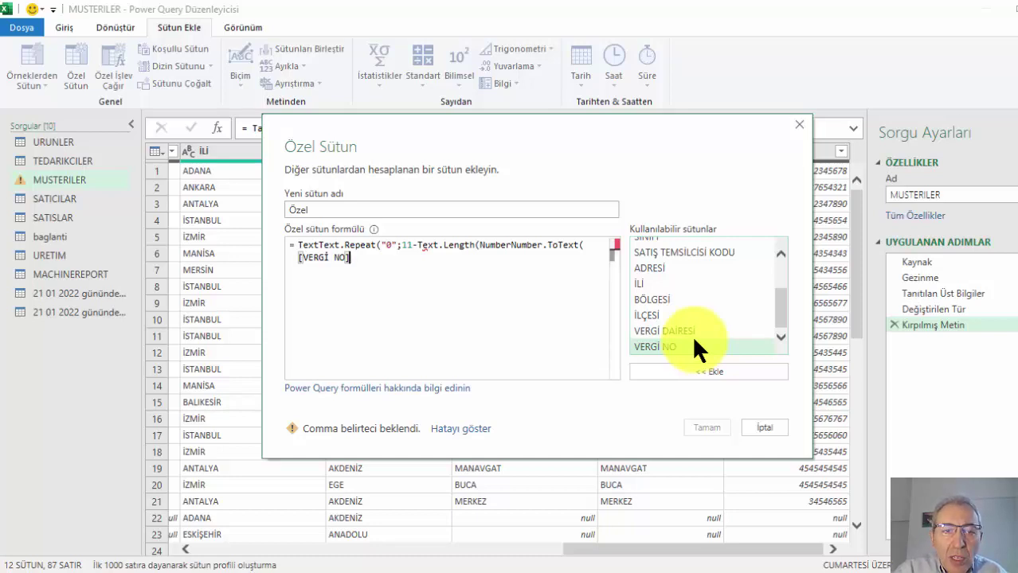
text())
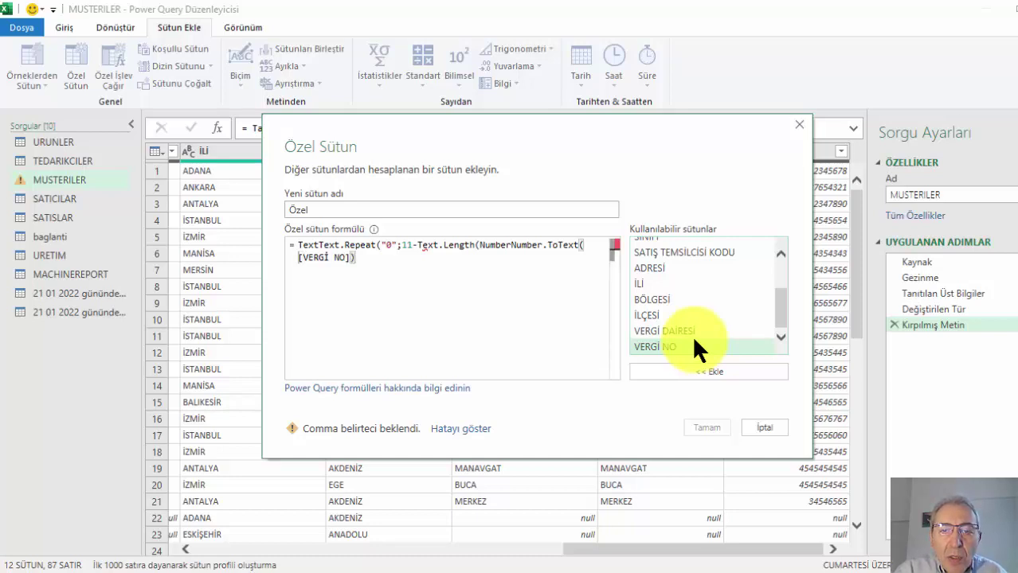
text()))
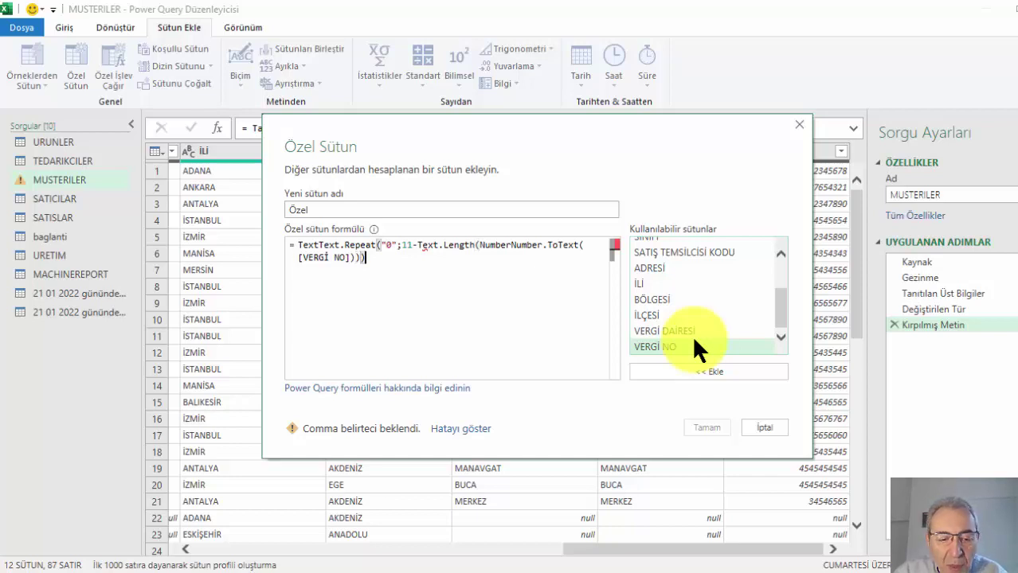
text(&)
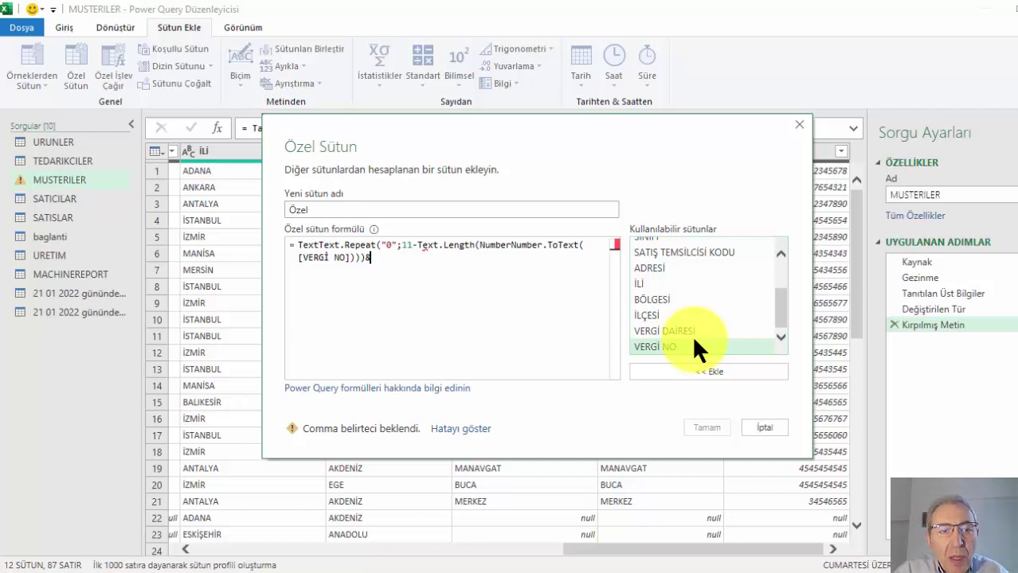
- Fix the formula's start and append Number.ToText([VERGİ NO])
click(318, 243)
key(BackSpace)
key(BackSpace)
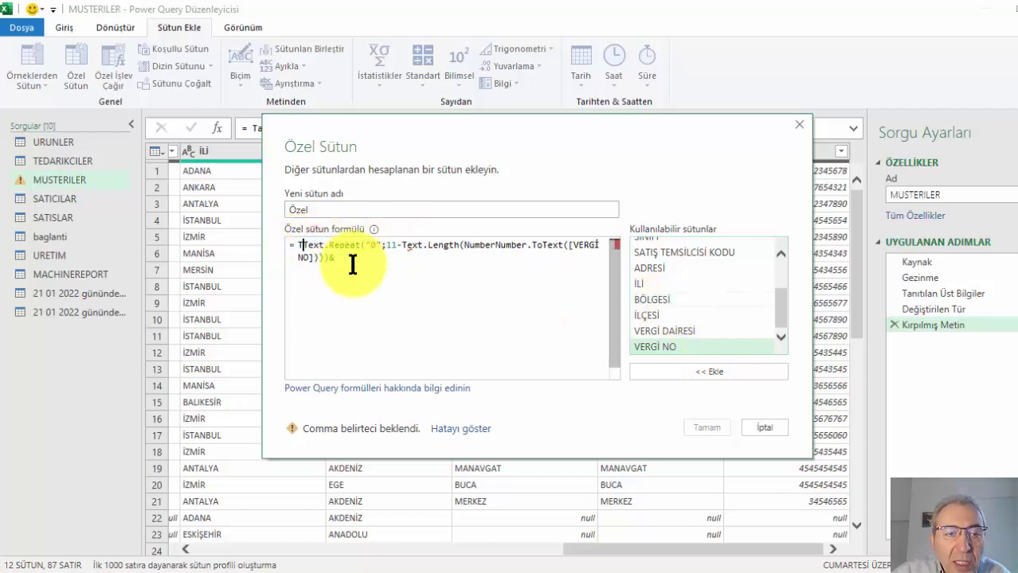
key(BackSpace)
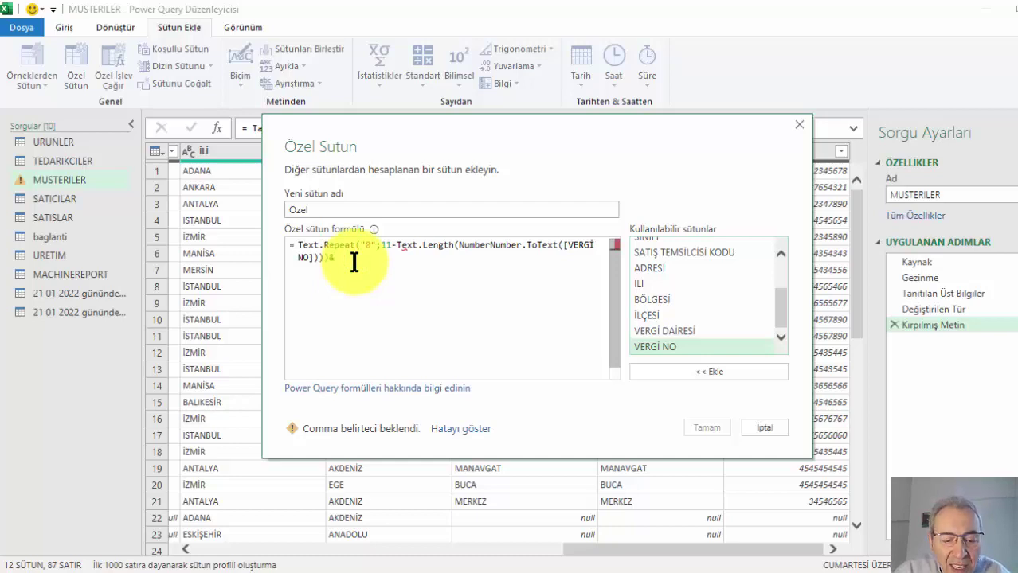
text(Nu)
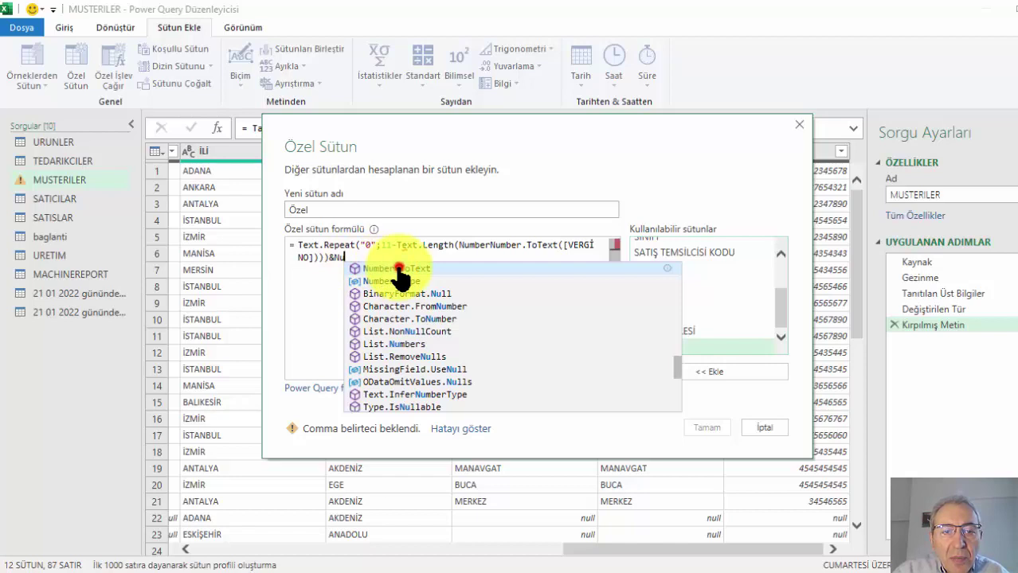
double_click(398, 268)
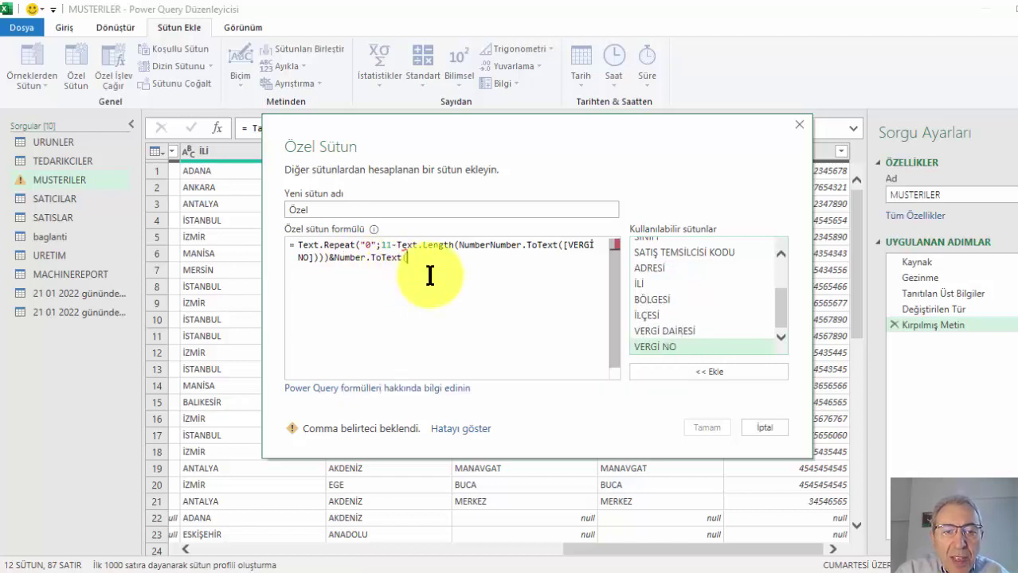
double_click(663, 344)
text())
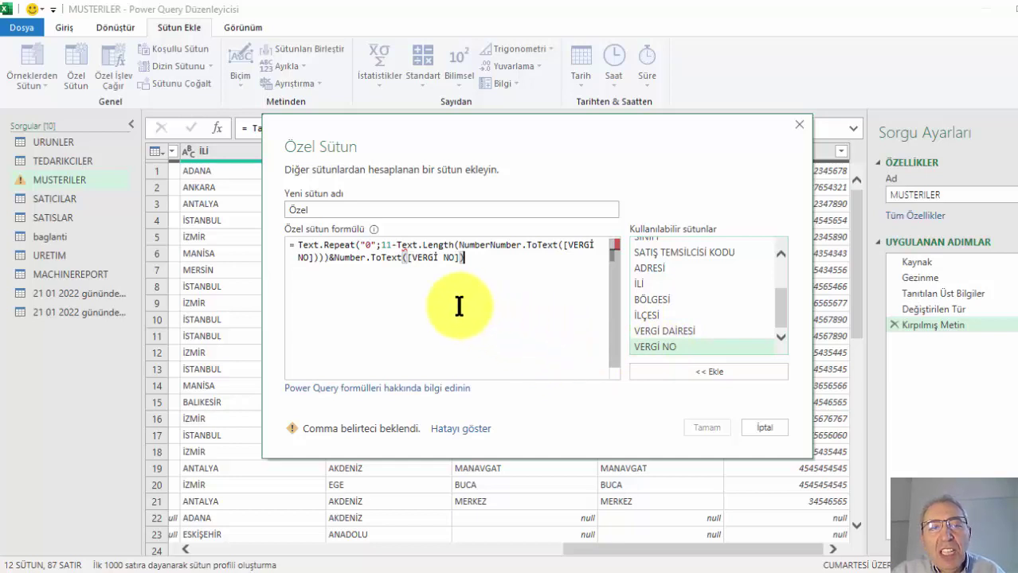
- Name the column yvergi and change the semicolon after "0" to a comma
double_click(320, 208)
text(y)
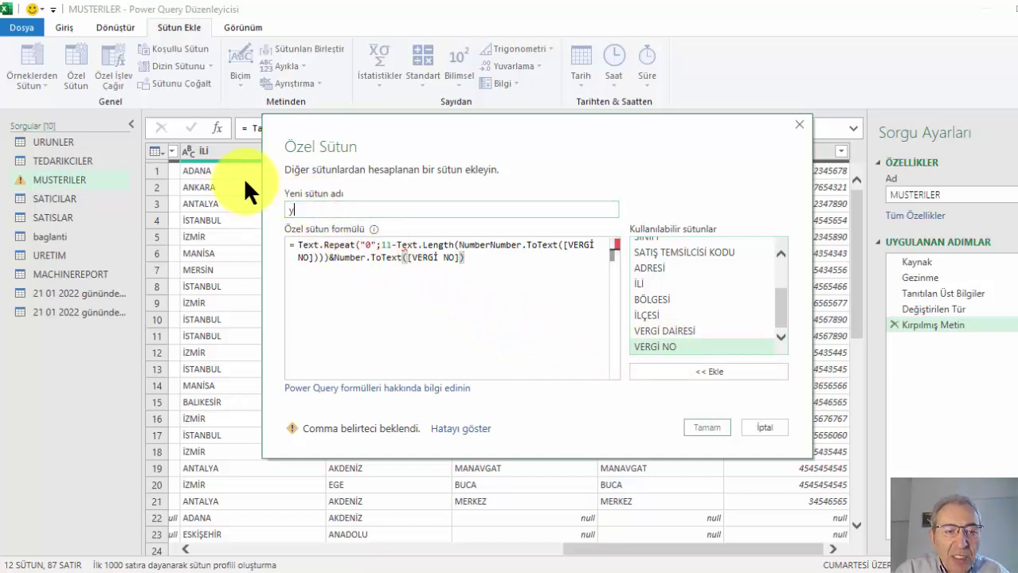
text(vergi)
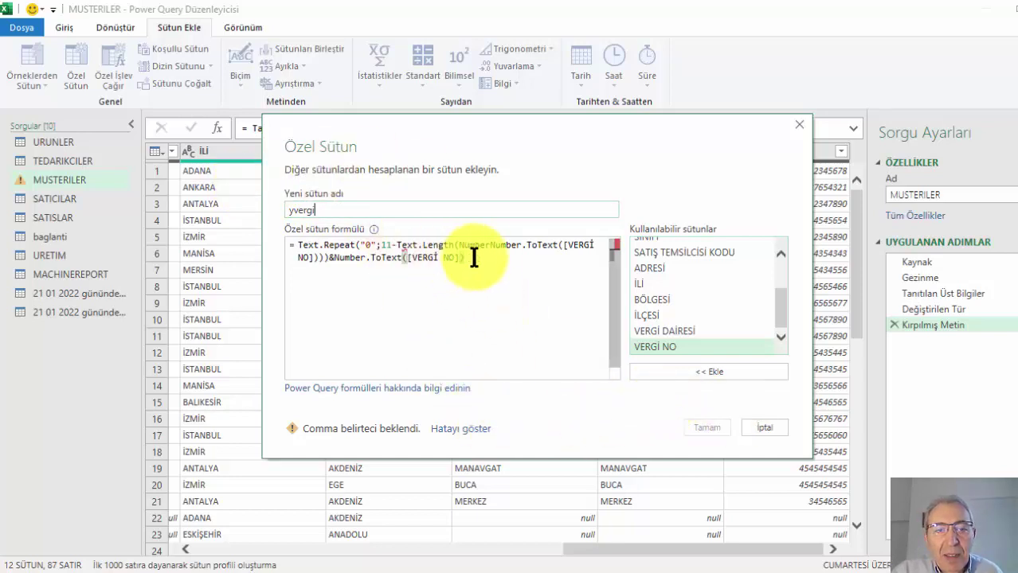
click(507, 263)
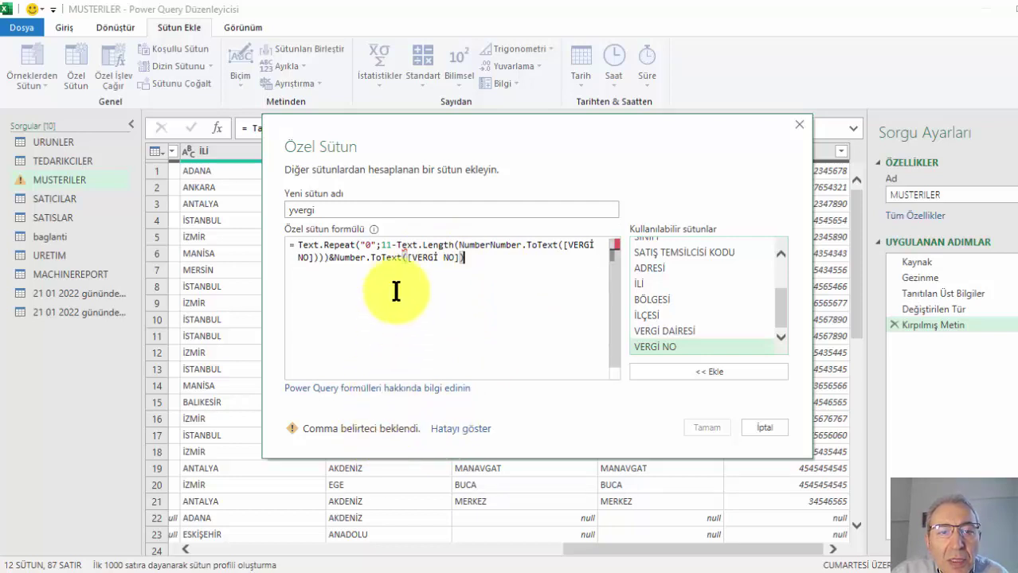
click(381, 244)
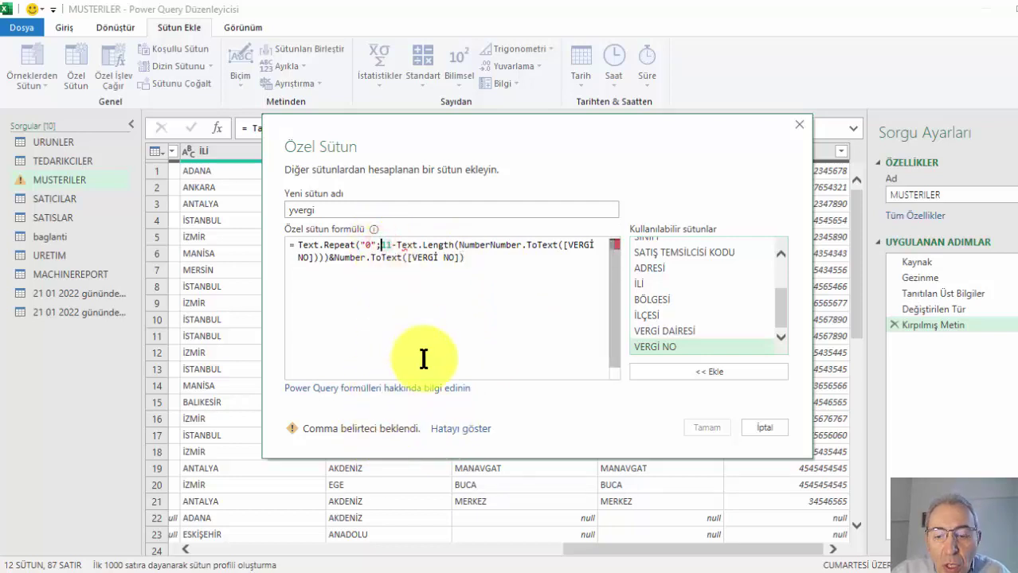
key(BackSpace)
text(,)
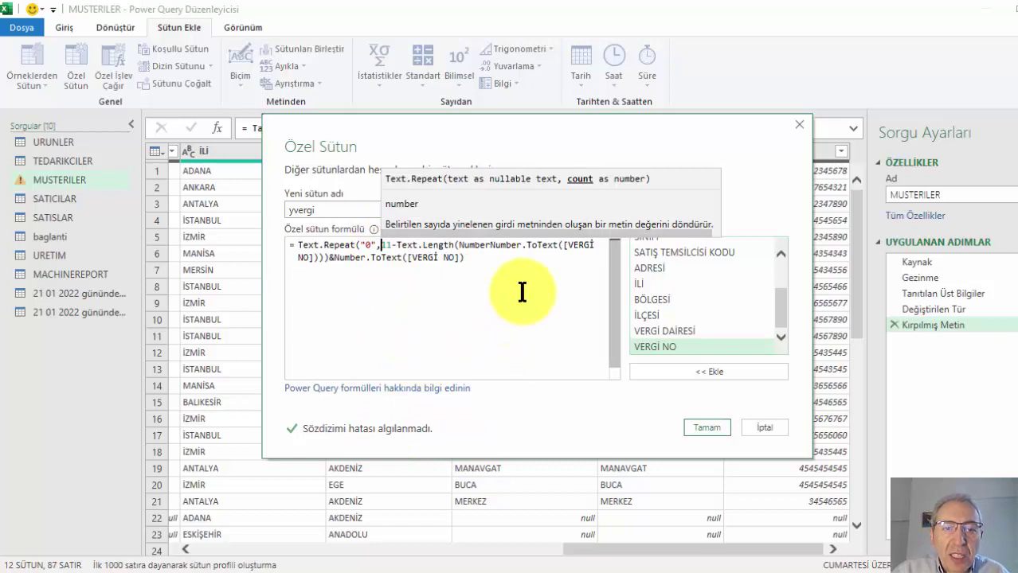
click(496, 259)
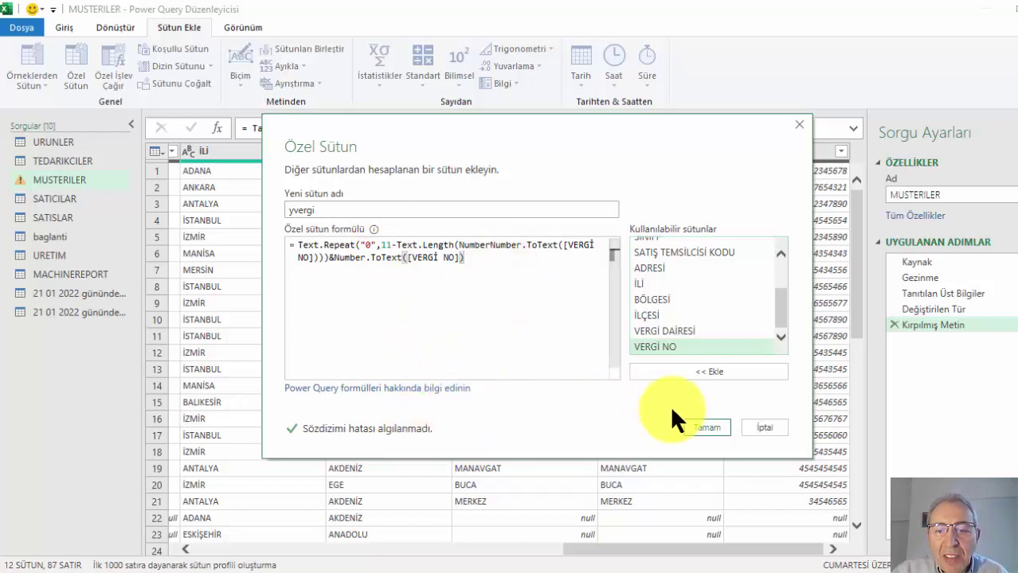
- Add the yvergi column, deleting the duplicated Number in the formula bar so VERGİ NO pads to 11 digits
click(703, 422)
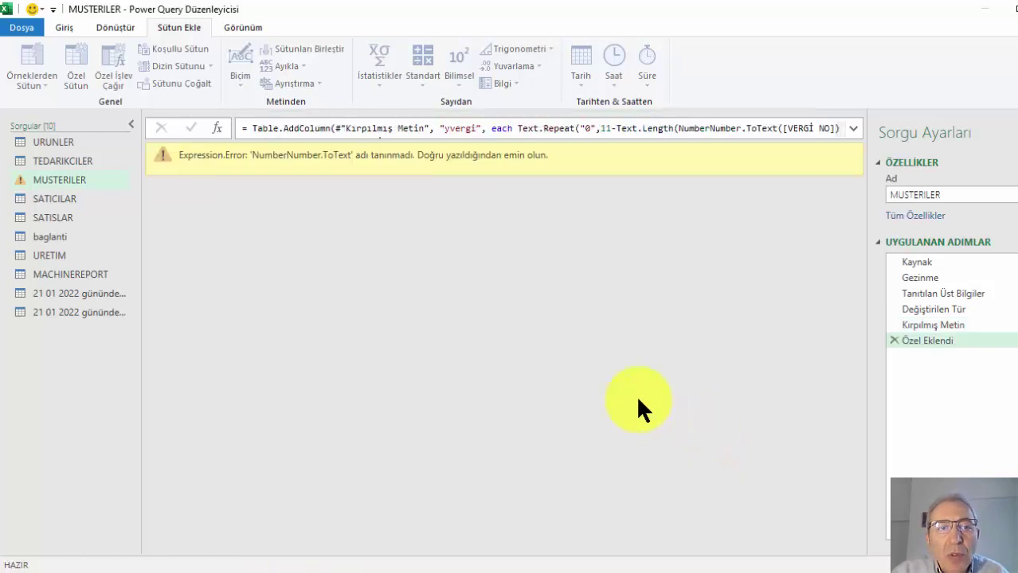
click(704, 131)
key(BackSpace)
key(BackSpace)
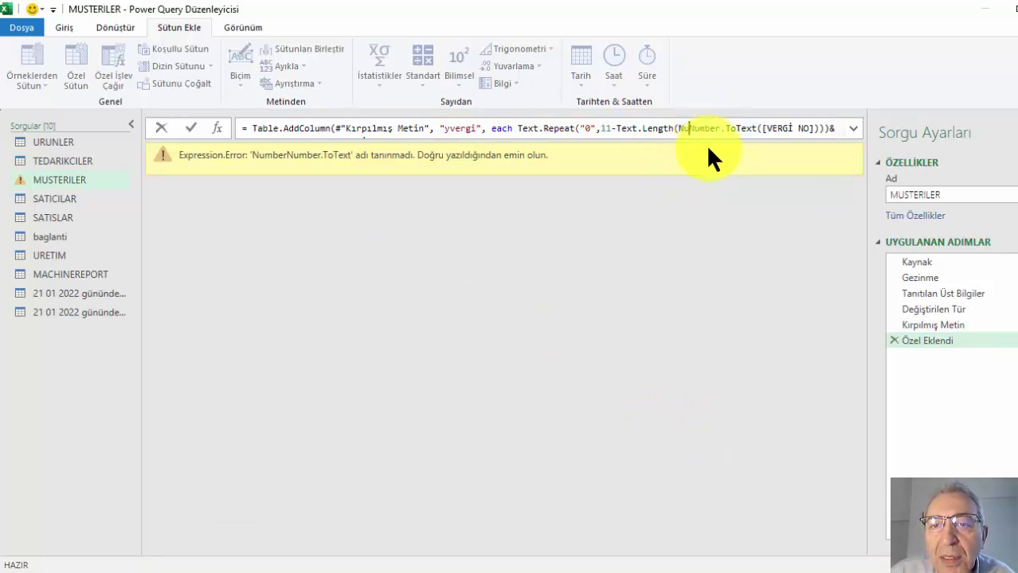
key(BackSpace)
key(BackSpace)
double_click(838, 128)
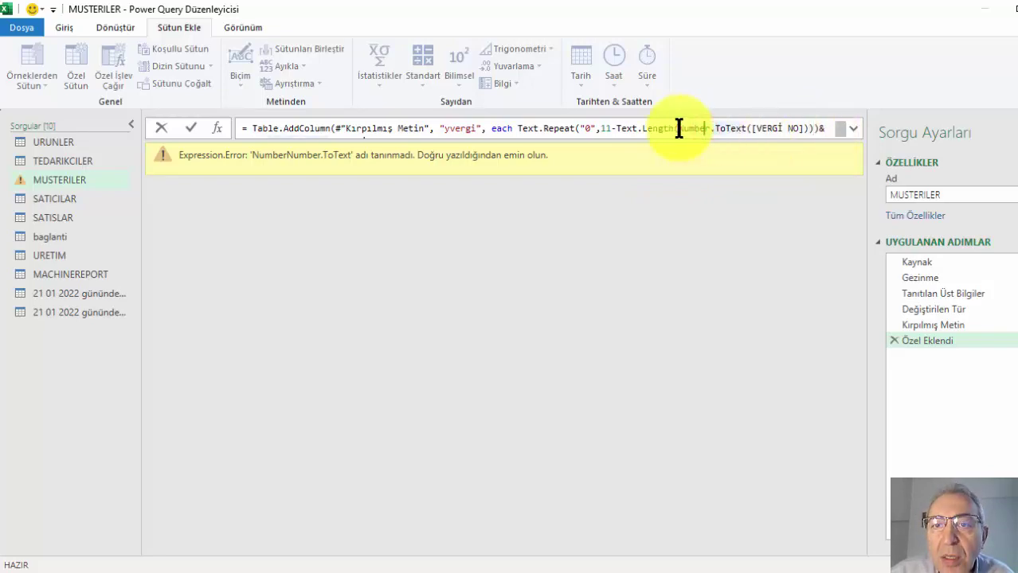
key(Return)
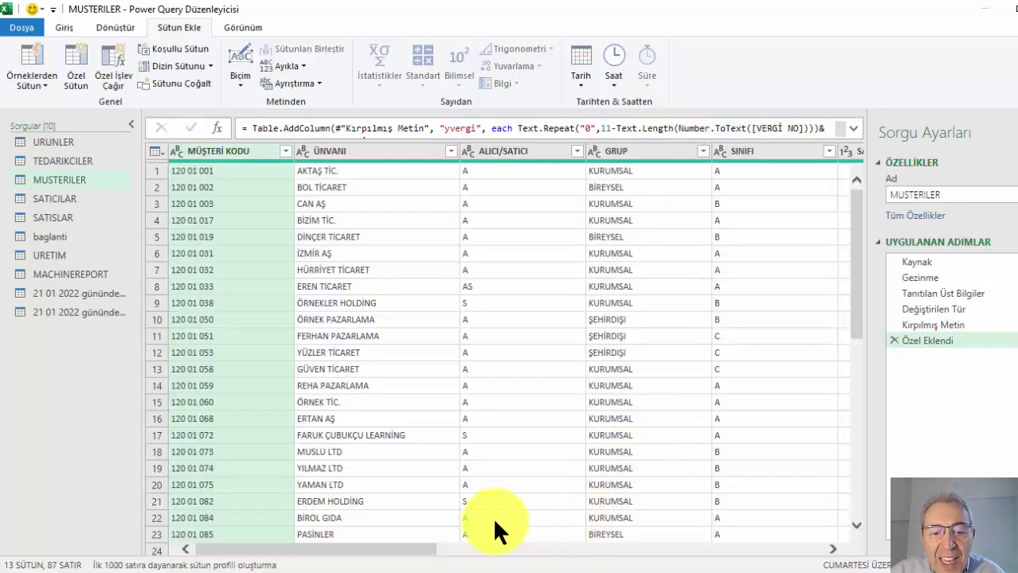
drag(410, 547, 829, 545)
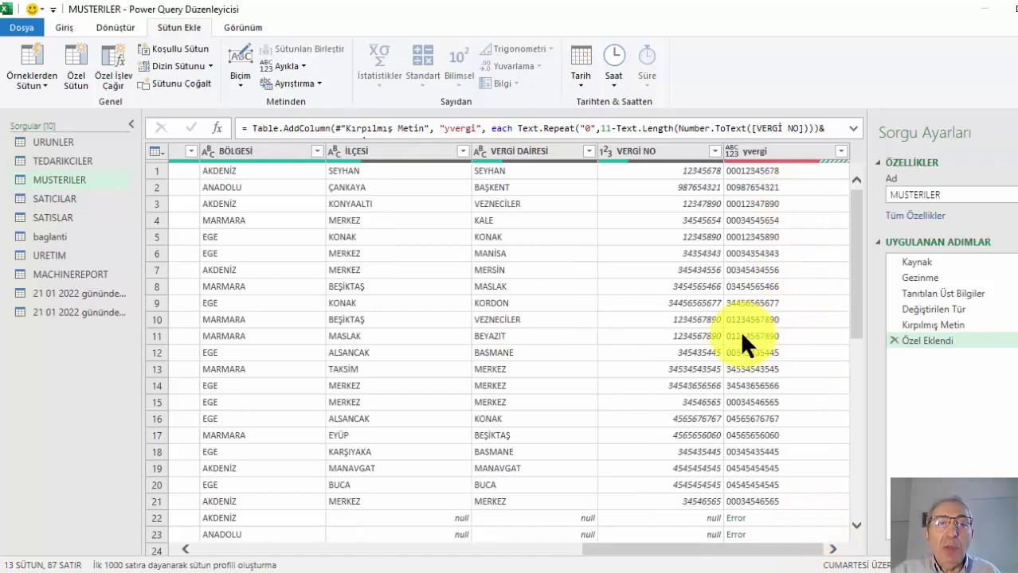
click(42, 84)
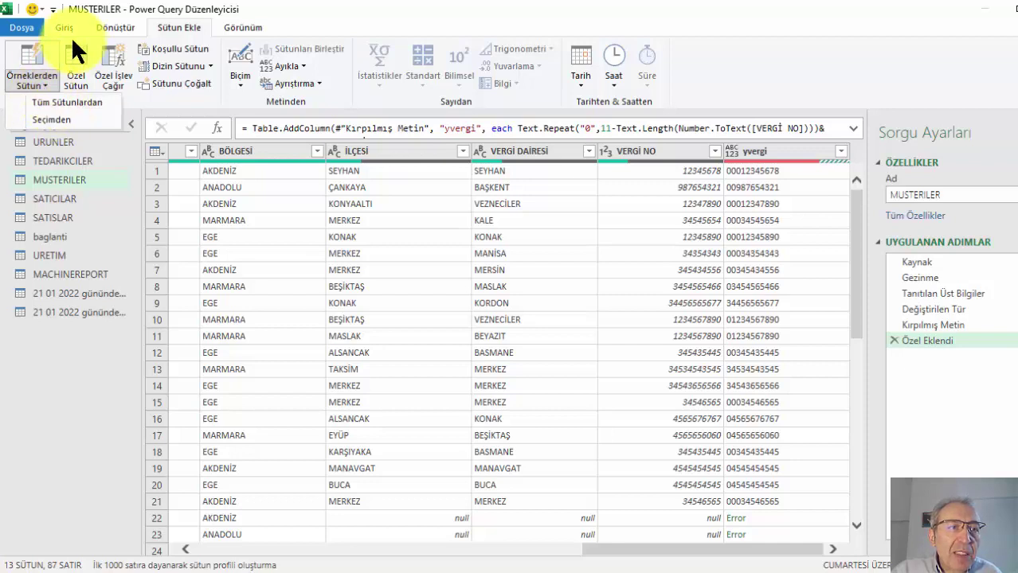
click(64, 28)
- Close the Power Query Editor and load the query changes into the workbook
click(30, 81)
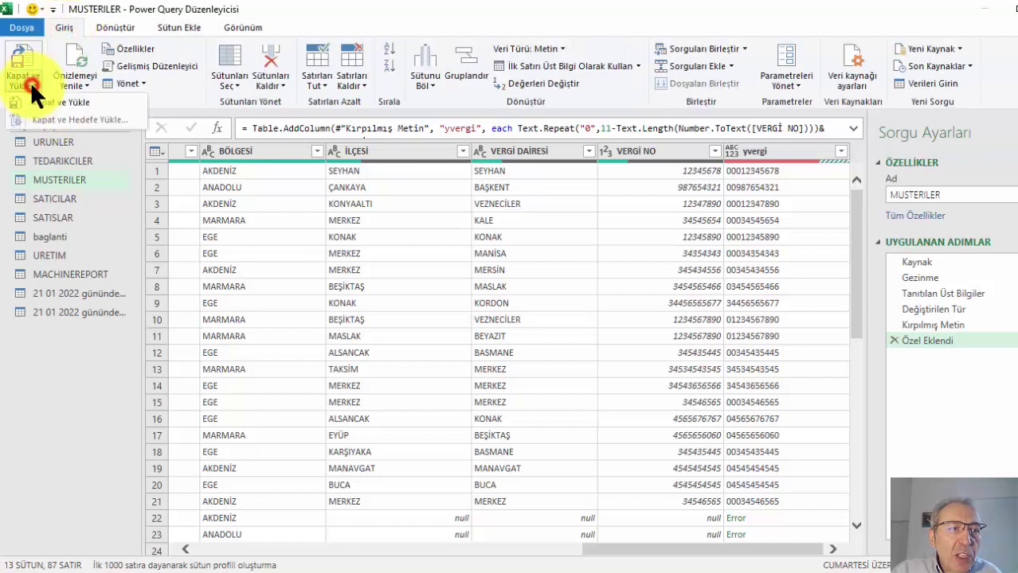
click(78, 98)
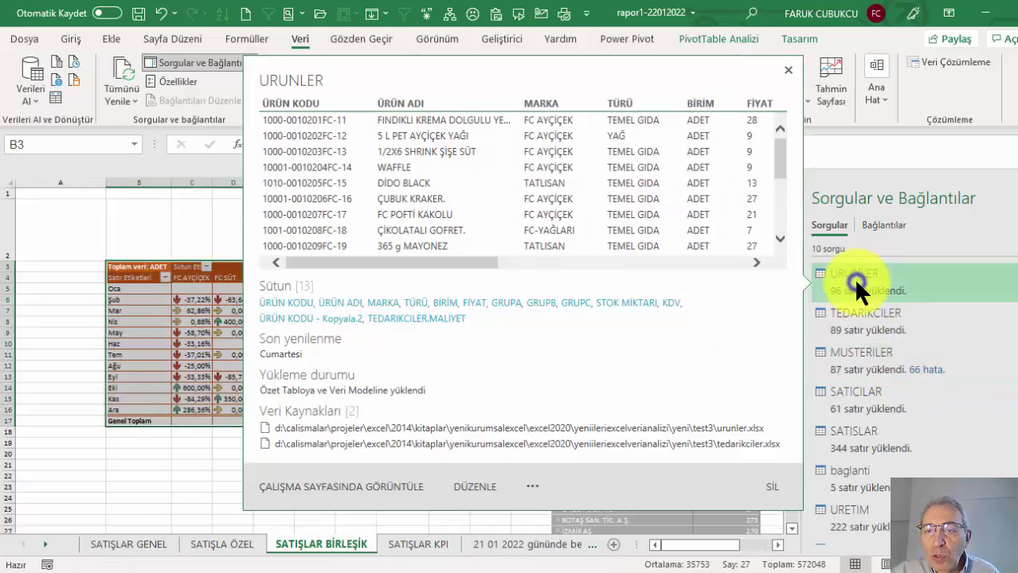
right_click(853, 277)
- Edit the URUNLER query, refresh its preview, and begin a Merge Queries
click(902, 286)
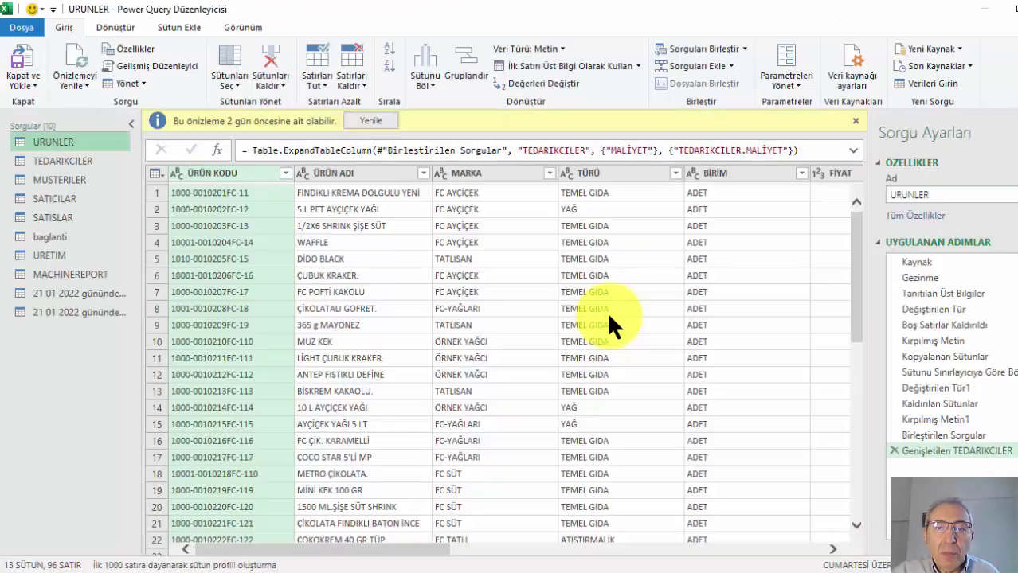
click(370, 120)
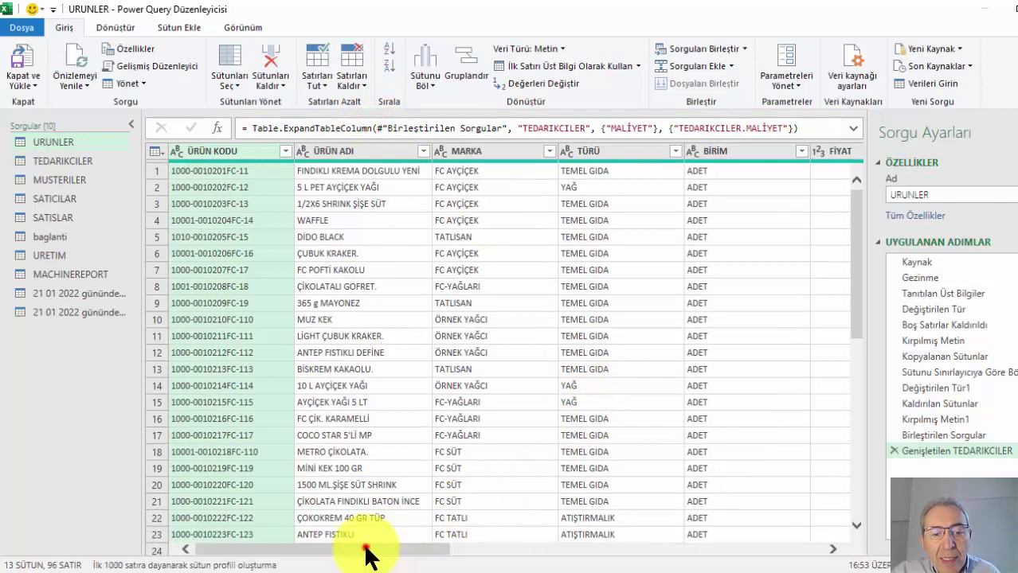
drag(363, 549, 765, 561)
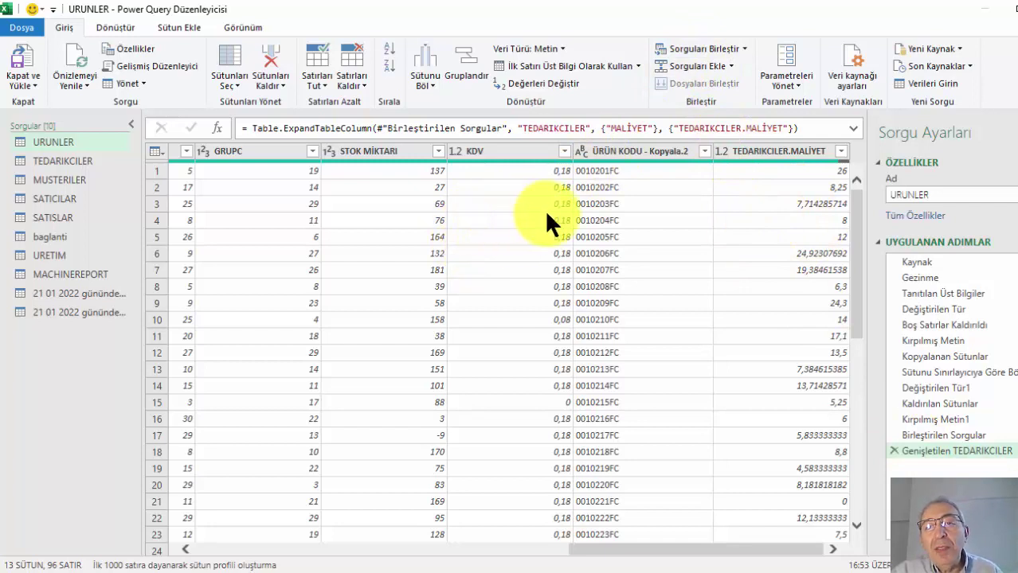
click(704, 47)
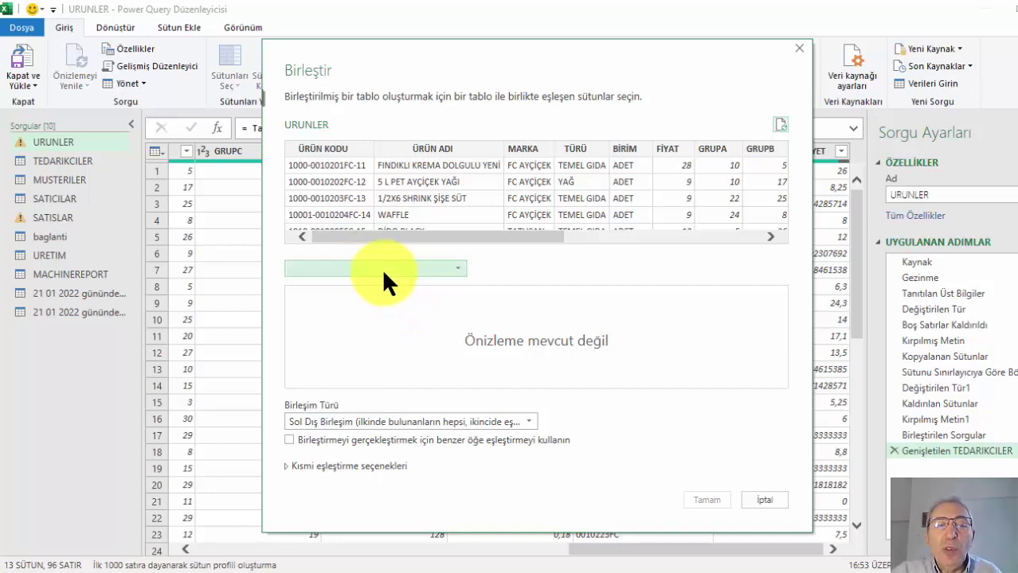
- Merge with TEDARIKCILER, matching ÜRÜN KODU - Kopyala.2 to ÜRÜN KODU
click(380, 268)
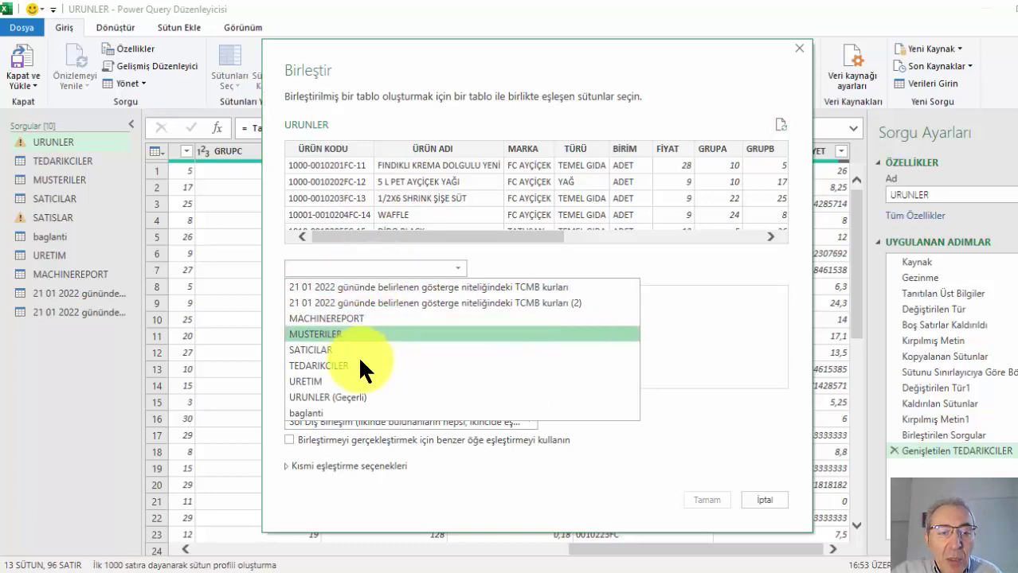
click(375, 366)
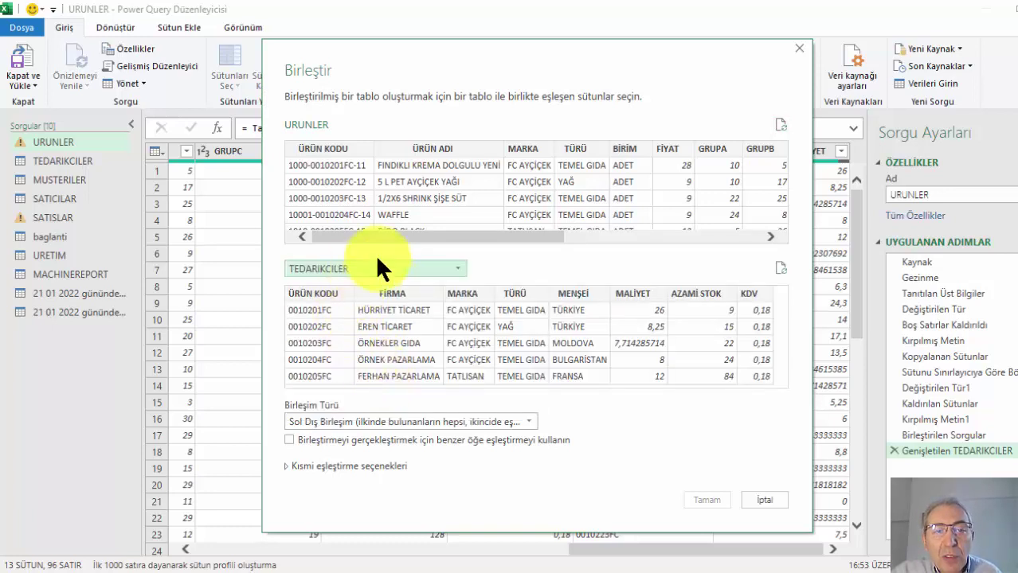
drag(498, 236, 714, 238)
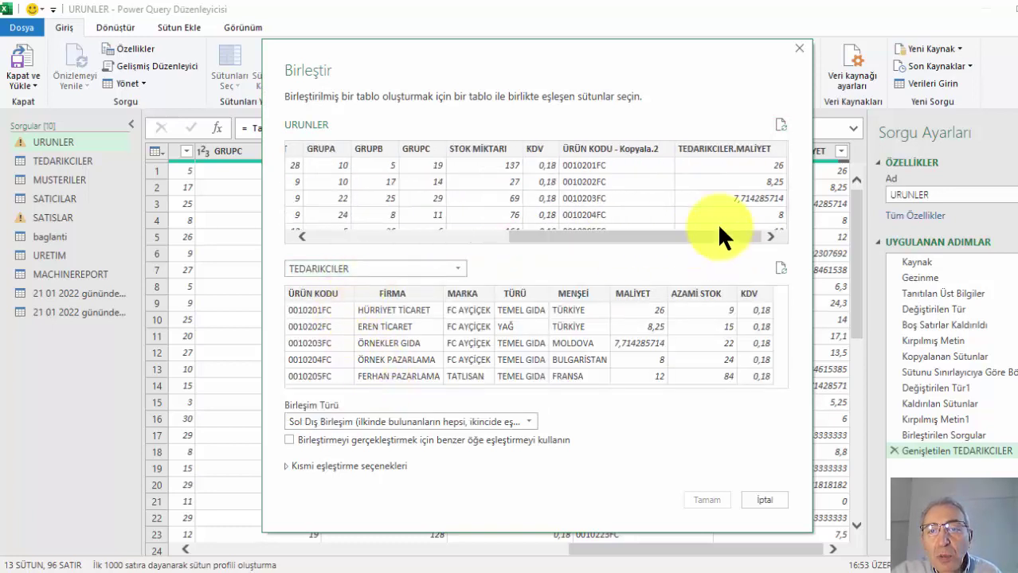
click(628, 147)
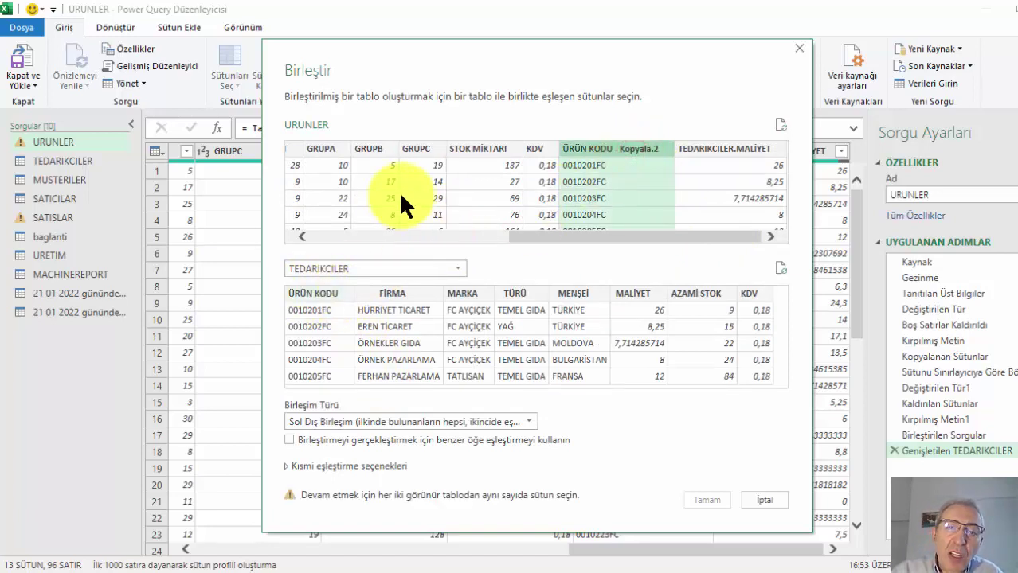
click(310, 294)
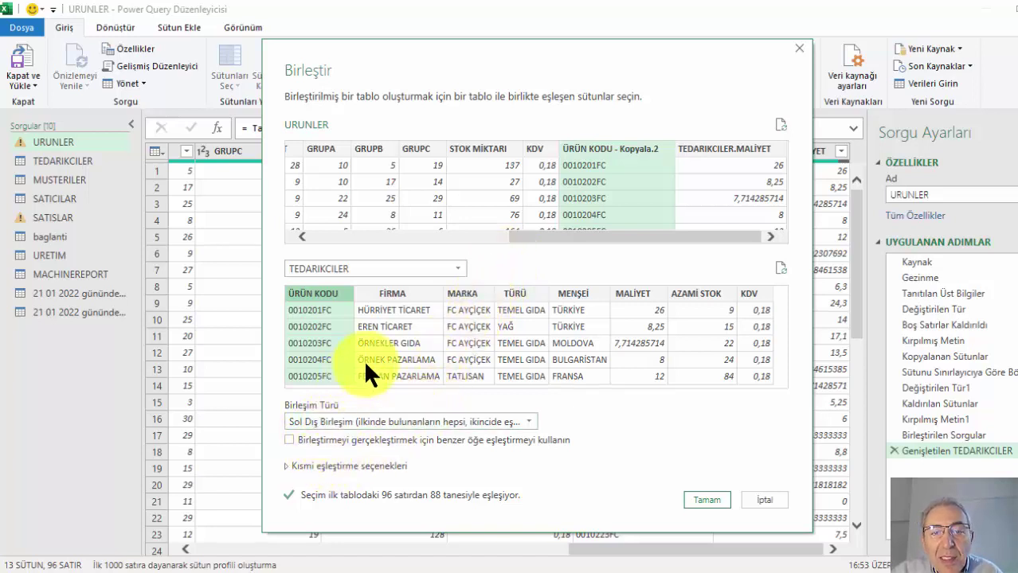
click(701, 502)
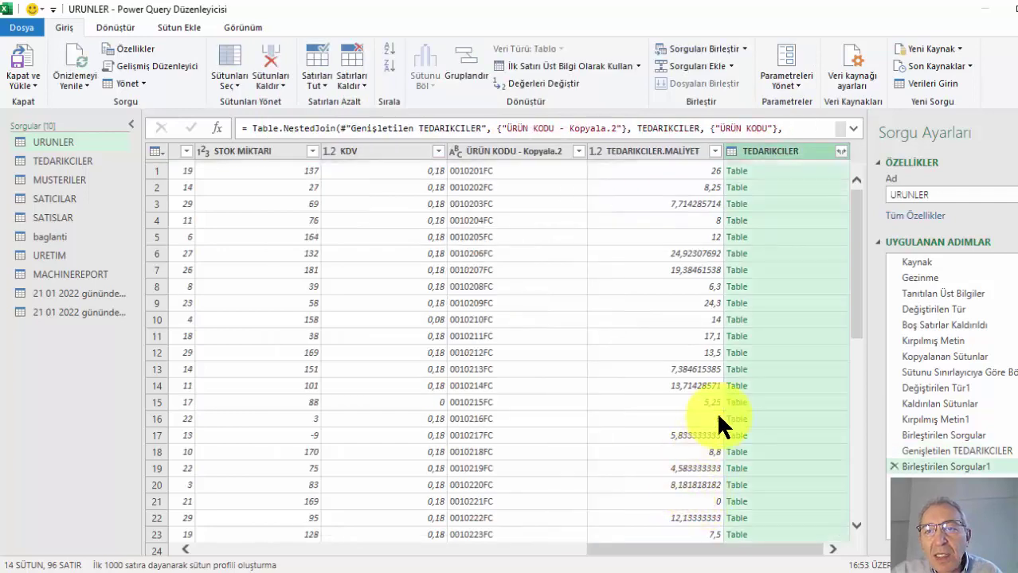
- Cancel the TEDARIKCILER column expansion and delete the Birleştirilen Sorgular1 merge step
click(839, 150)
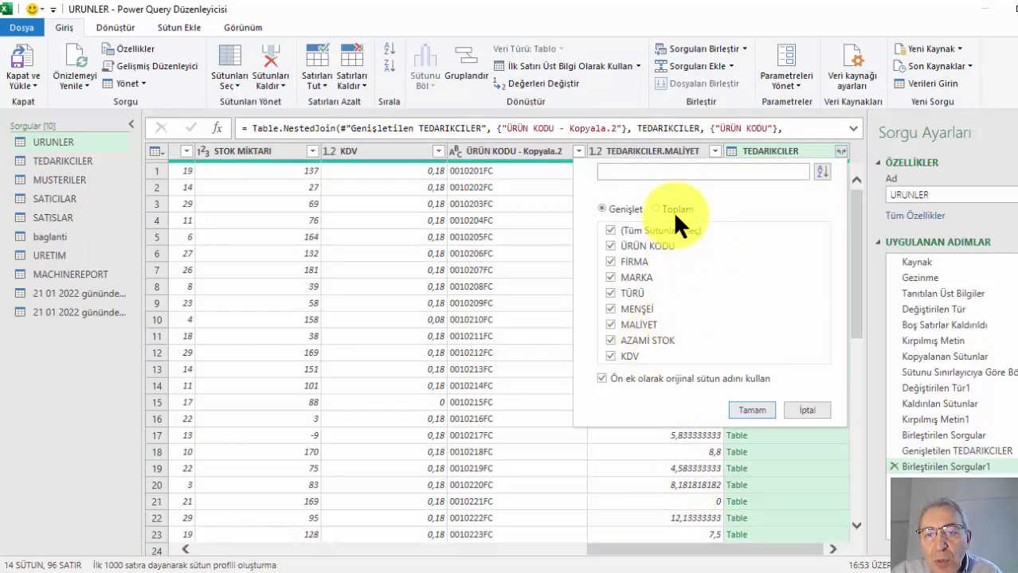
click(613, 232)
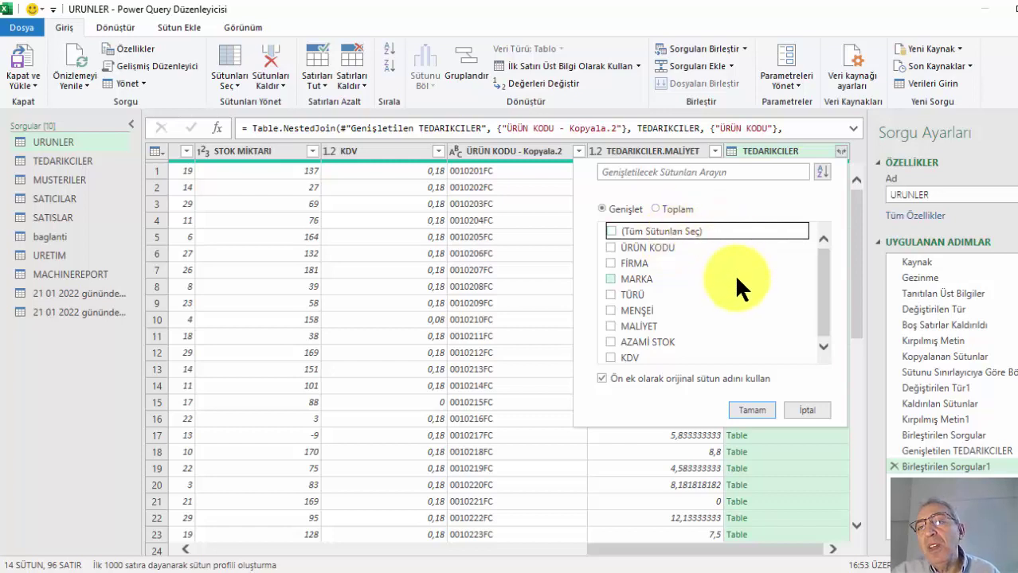
click(807, 408)
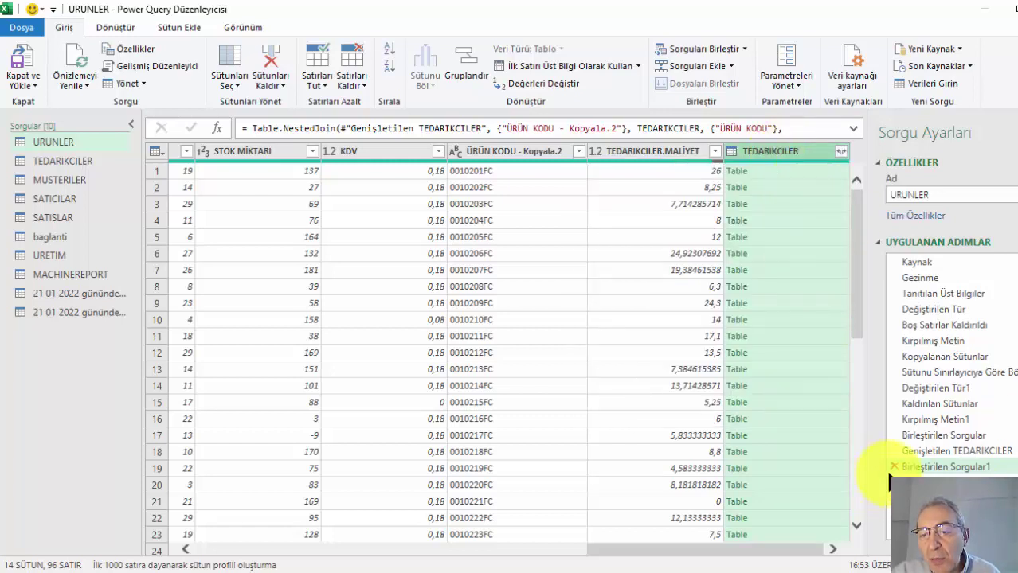
click(893, 466)
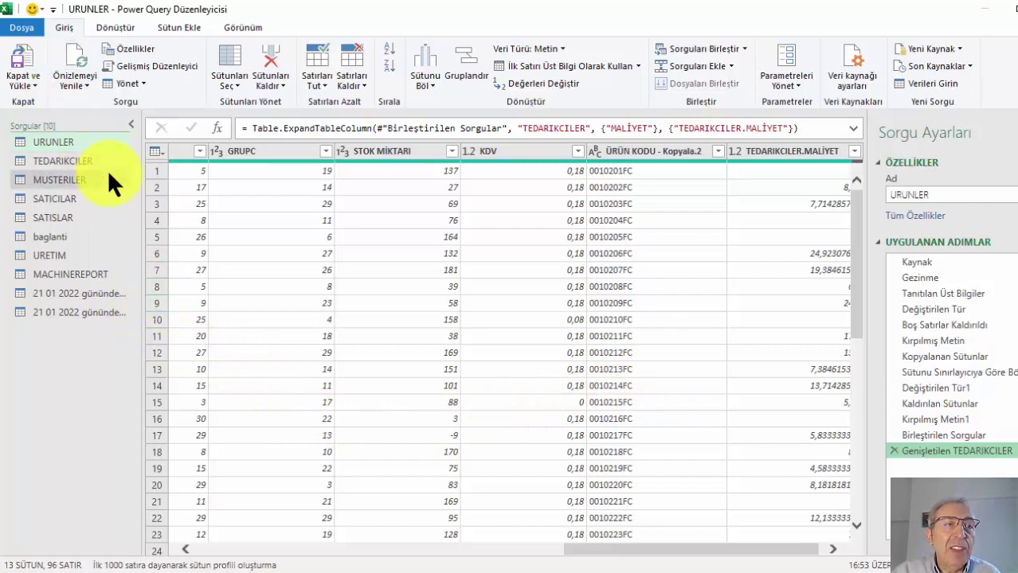
- Close the editor and load the URUNLER query into the workbook
click(35, 86)
click(46, 101)
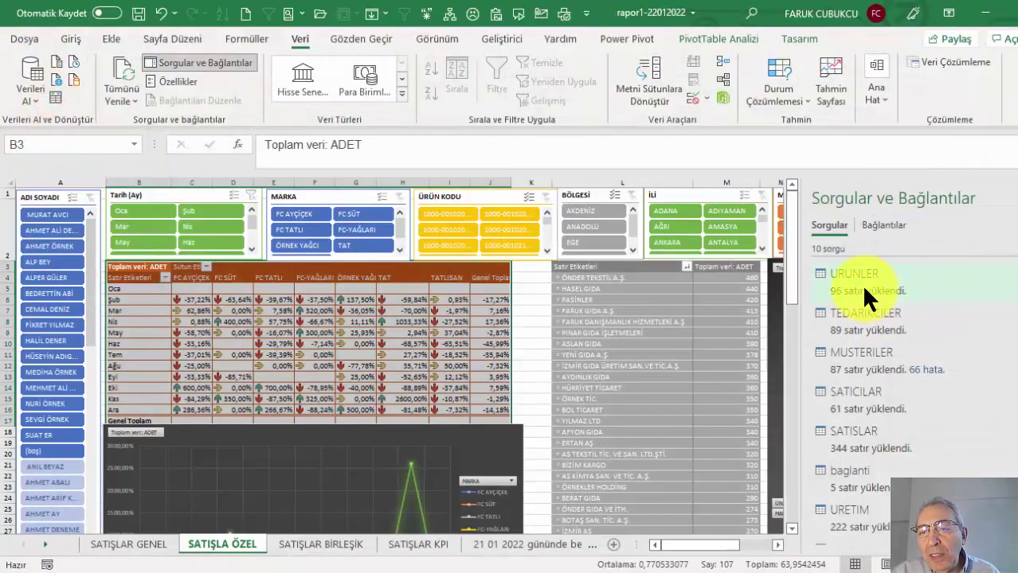
mouse_move(854, 281)
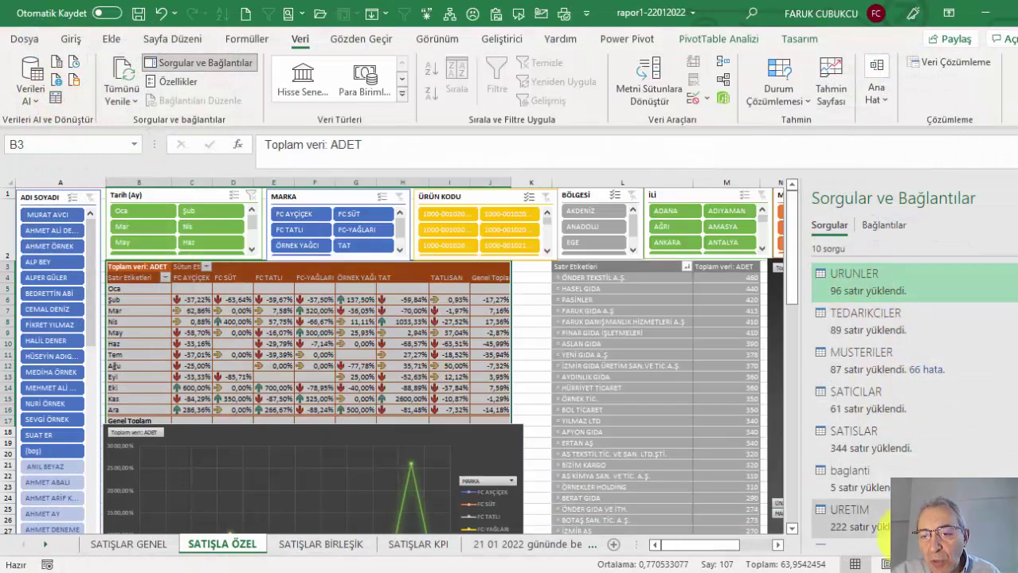
scroll(894, 447, down, 1)
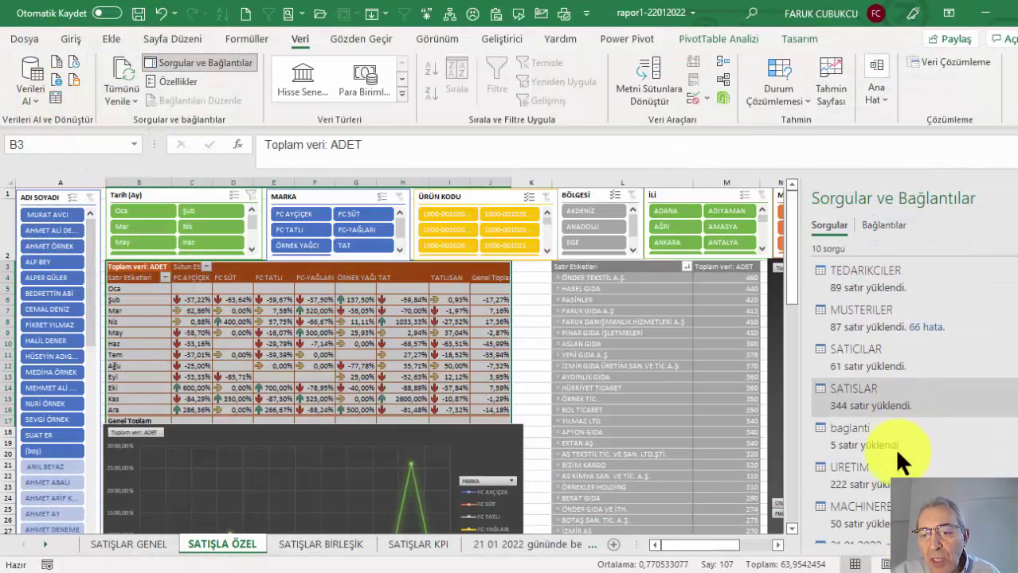
scroll(876, 406, down, 2)
scroll(860, 364, up, 3)
- Set URUNLER to refresh every 60 minutes, then open the Power Pivot data model window
right_click(858, 277)
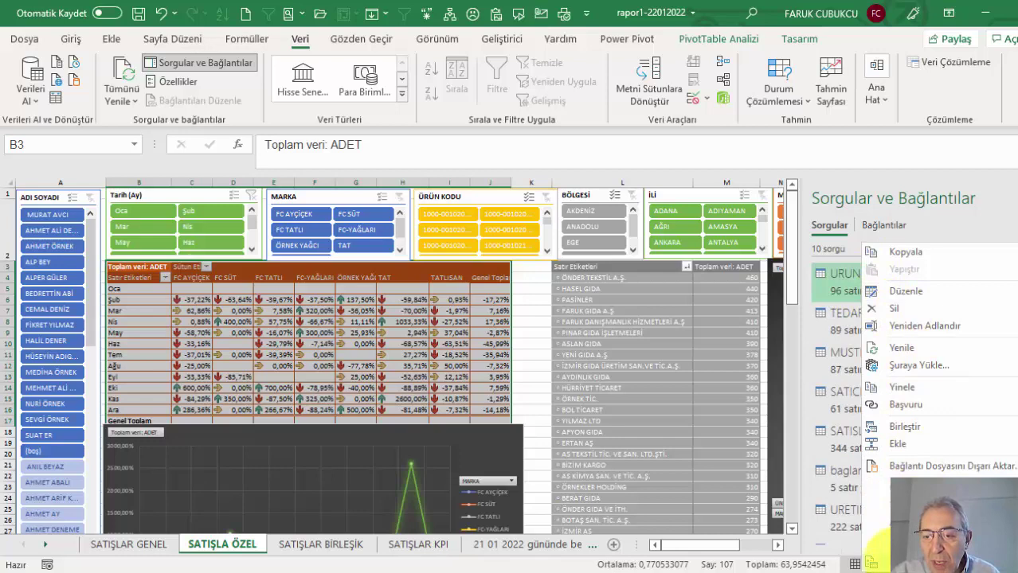
click(904, 484)
click(613, 288)
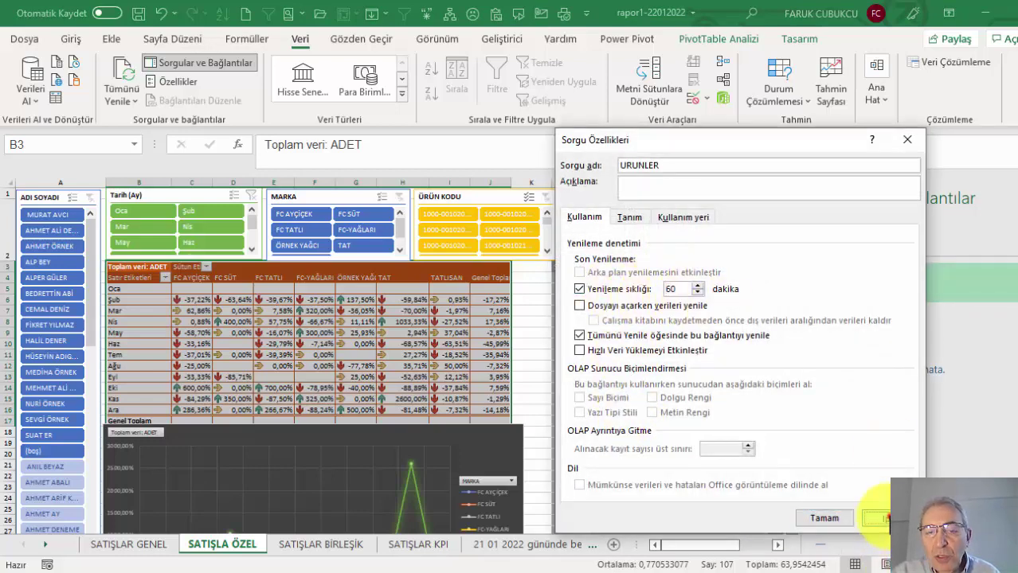
click(885, 517)
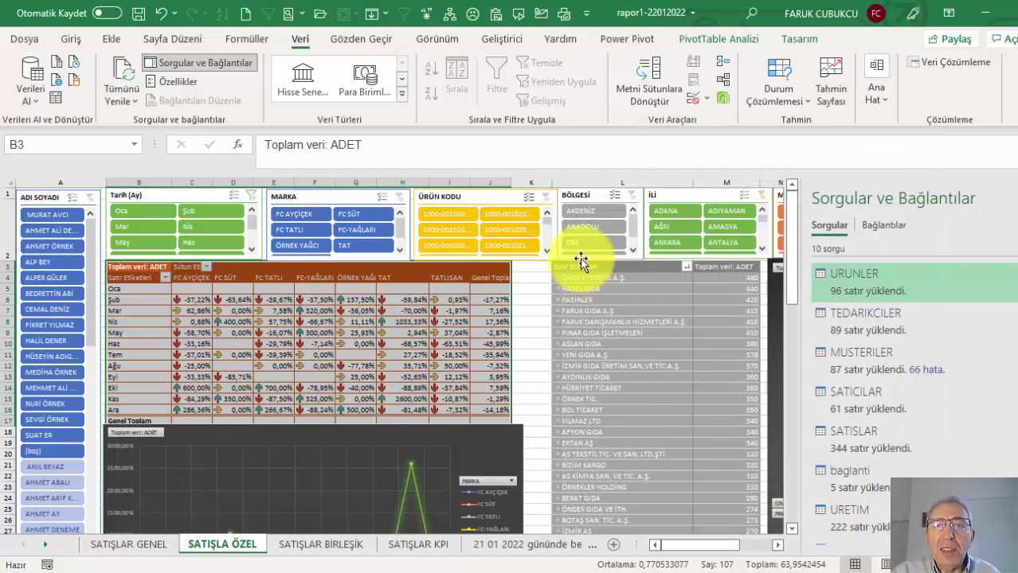
click(629, 40)
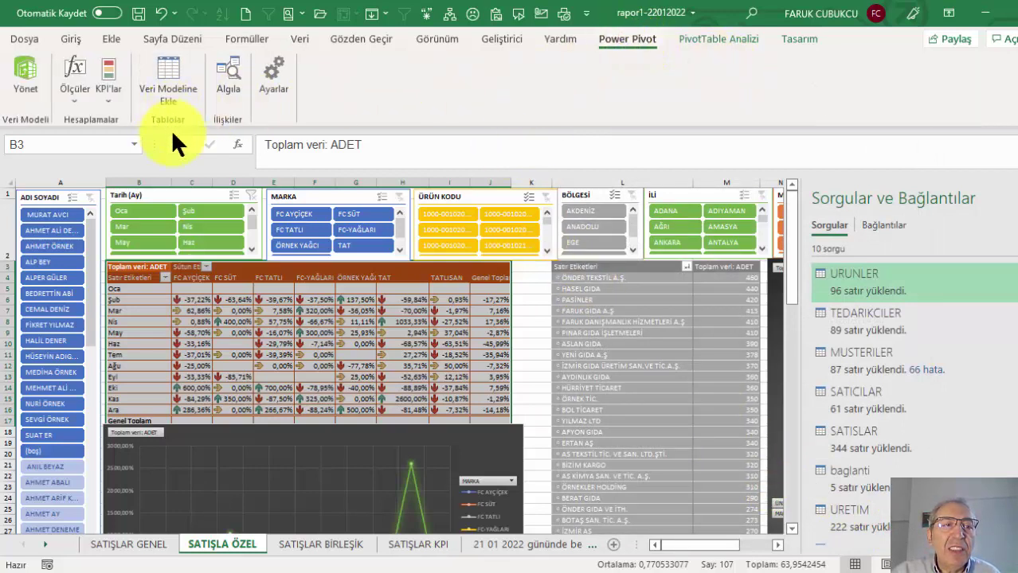
click(26, 64)
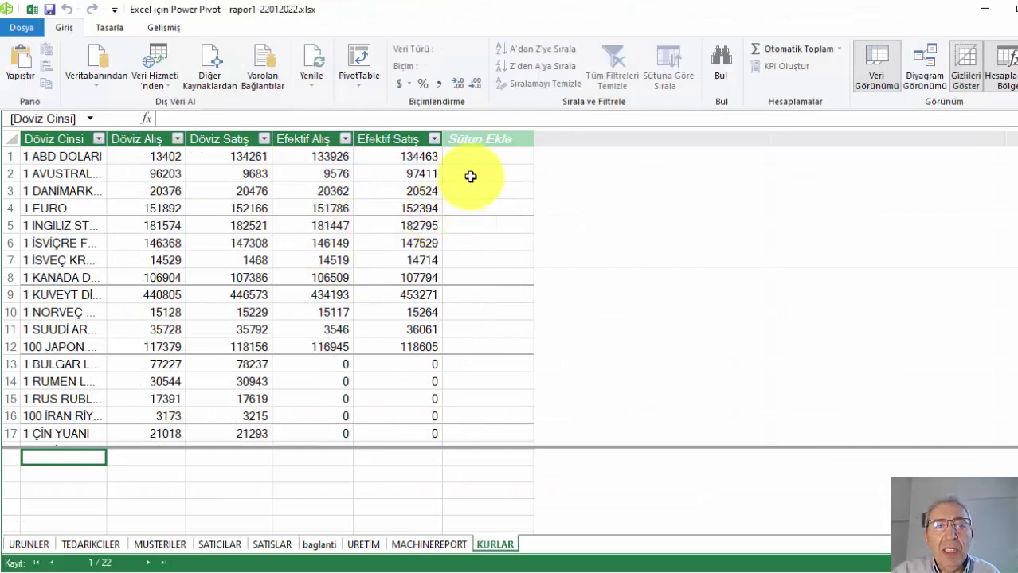
- Review the table relationships in Diagram View, then close the Power Pivot window
click(927, 52)
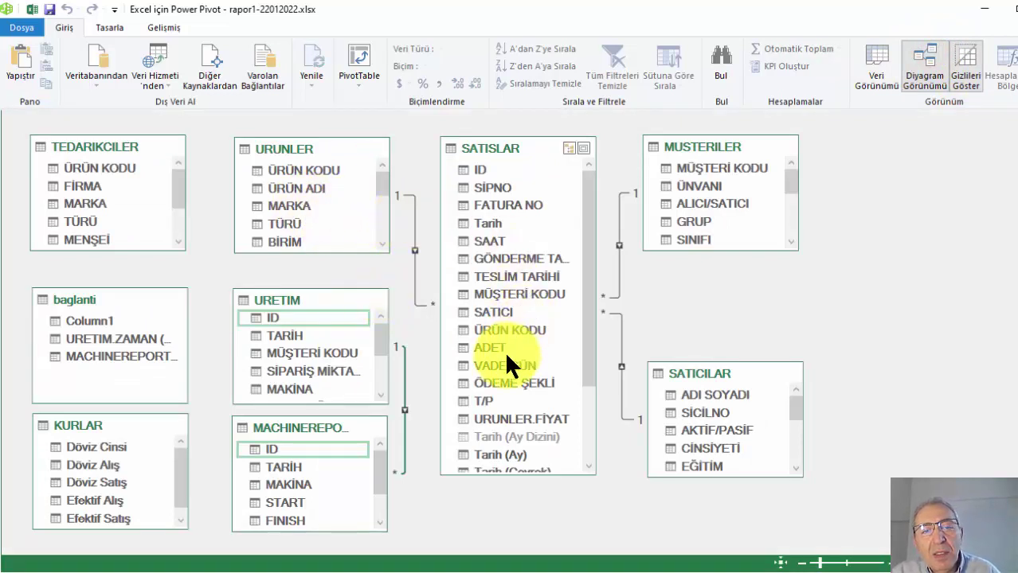
mouse_move(325, 213)
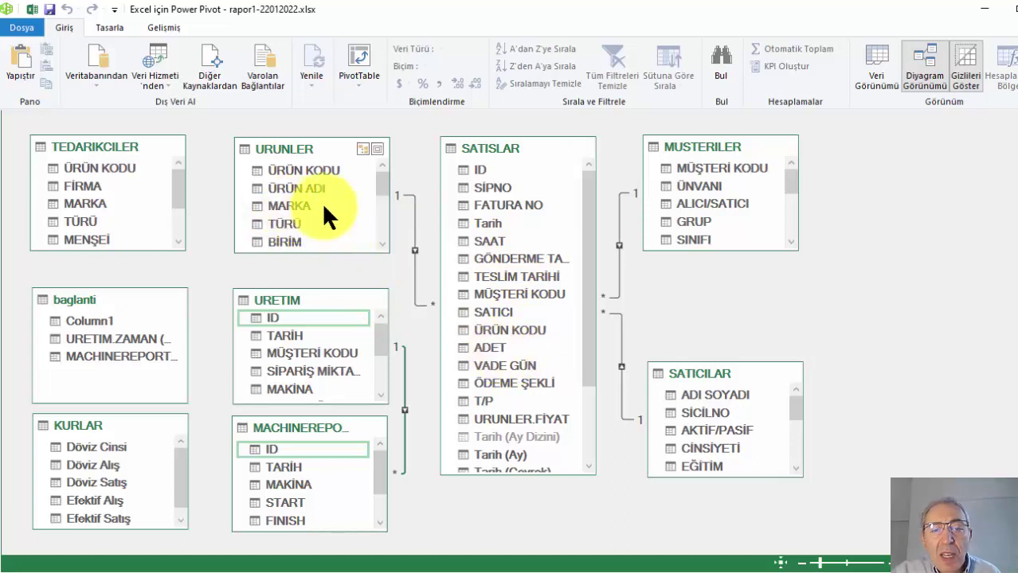
mouse_move(587, 217)
mouse_down()
mouse_move(577, 328)
mouse_move(595, 195)
mouse_up()
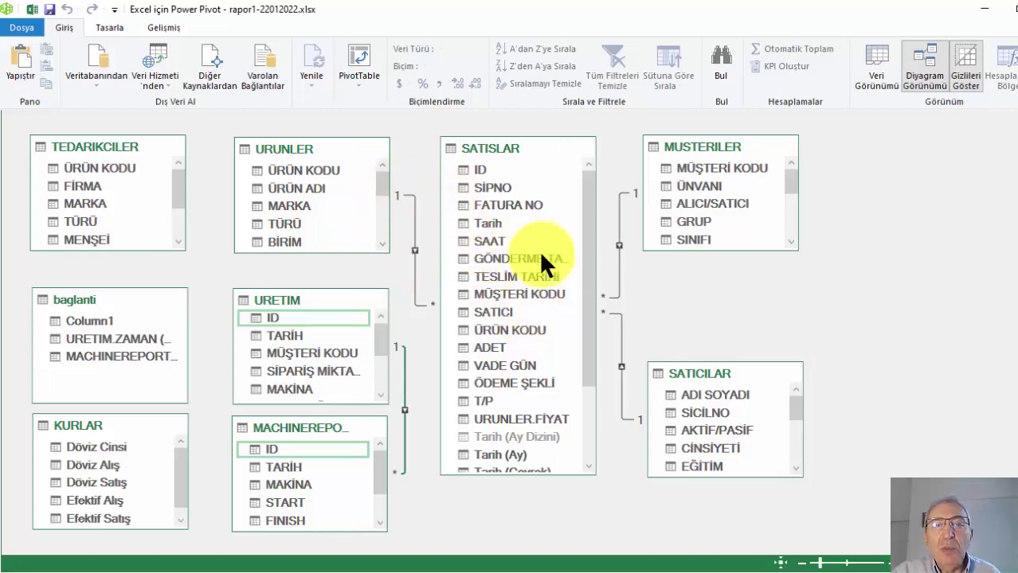
click(571, 217)
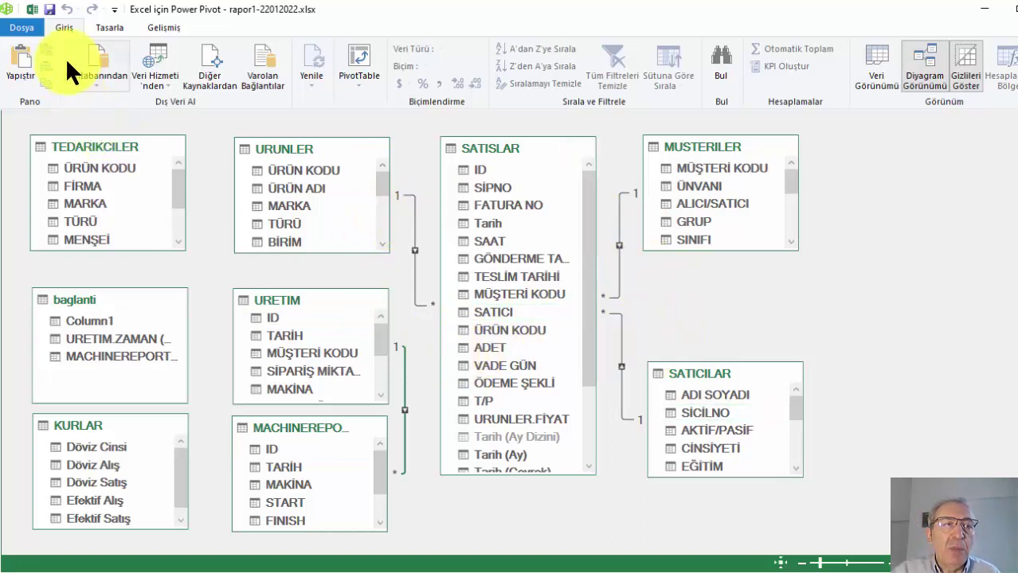
click(32, 25)
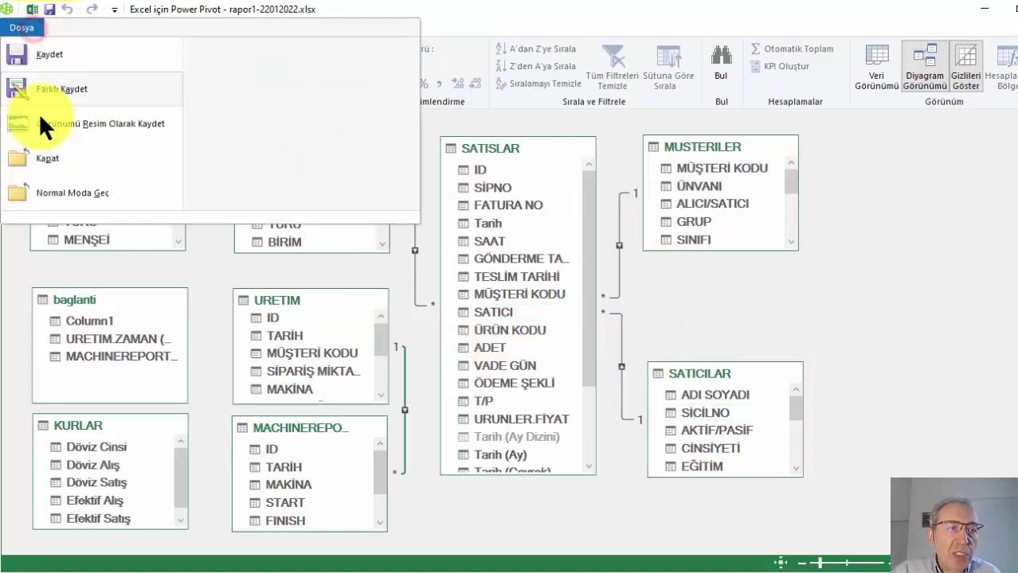
click(42, 160)
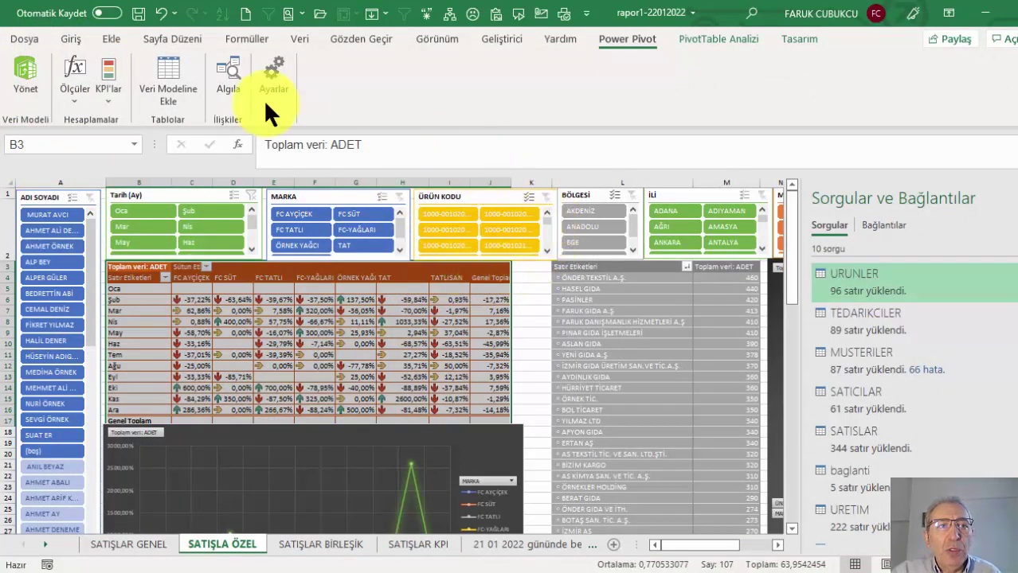
- From the Power Pivot window, insert a data-model PivotTable on a new worksheet, Sayfa2
click(26, 72)
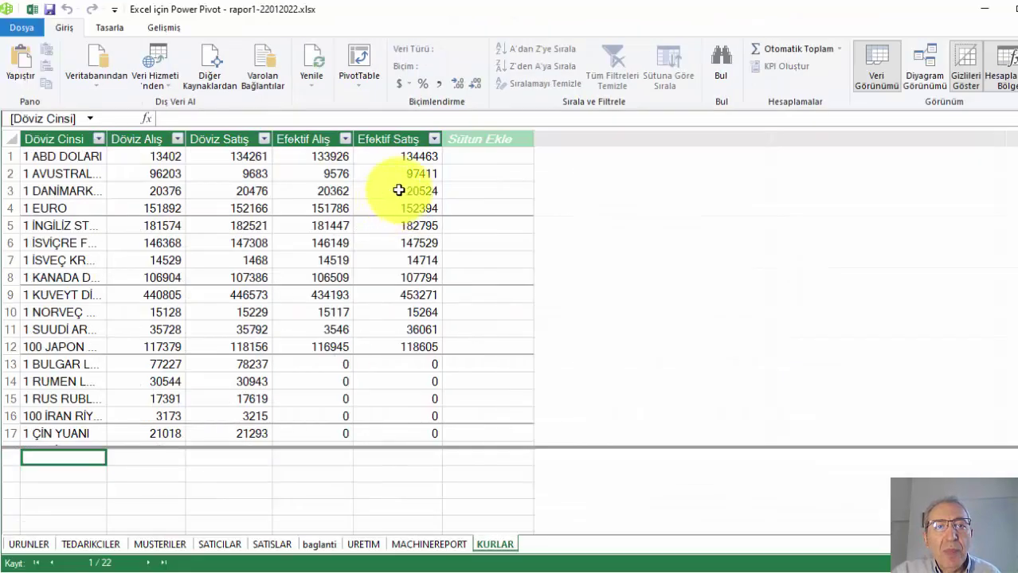
click(354, 80)
click(367, 102)
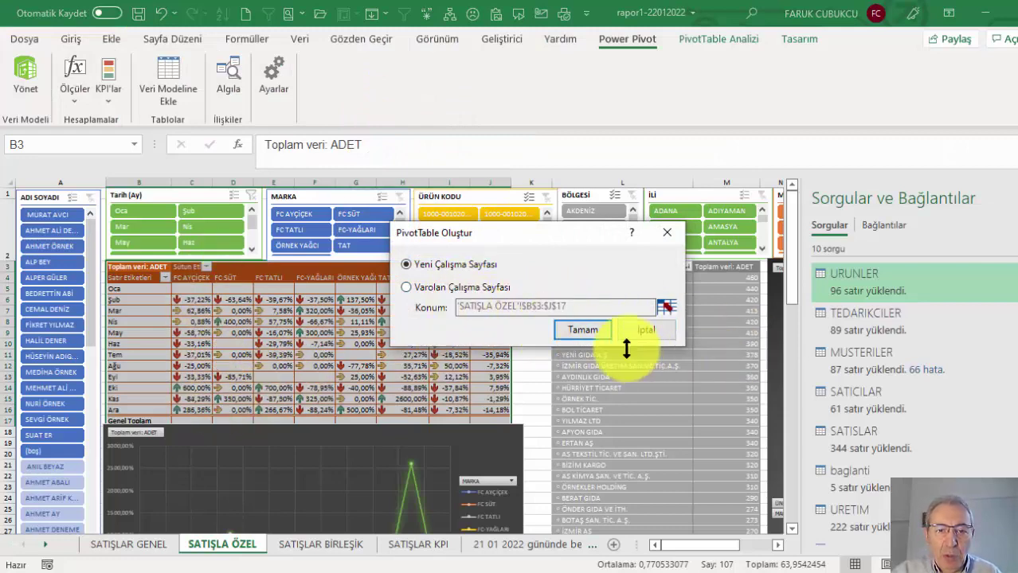
click(582, 329)
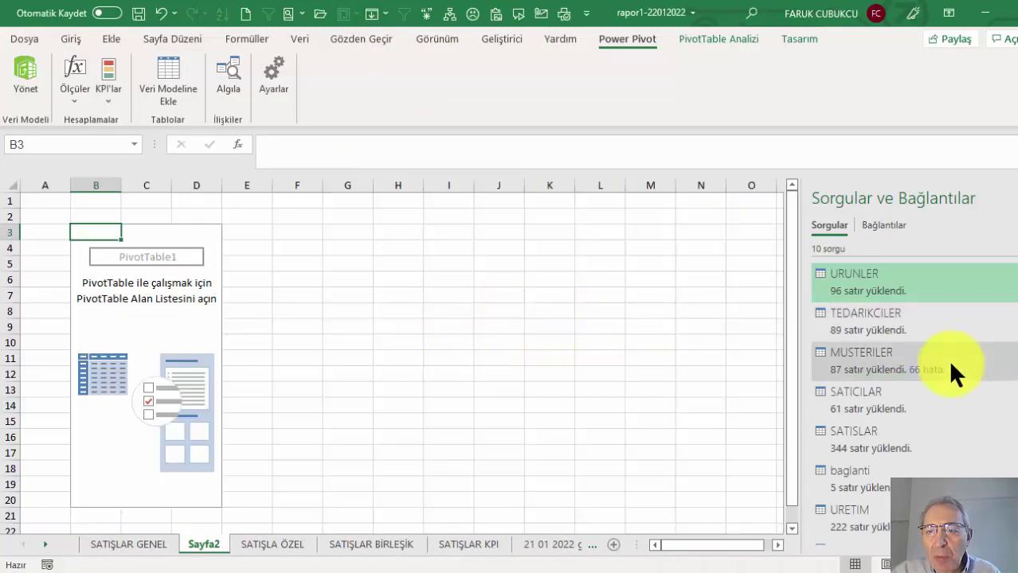
scroll(924, 347, down, 1)
scroll(913, 347, down, 3)
scroll(913, 348, up, 3)
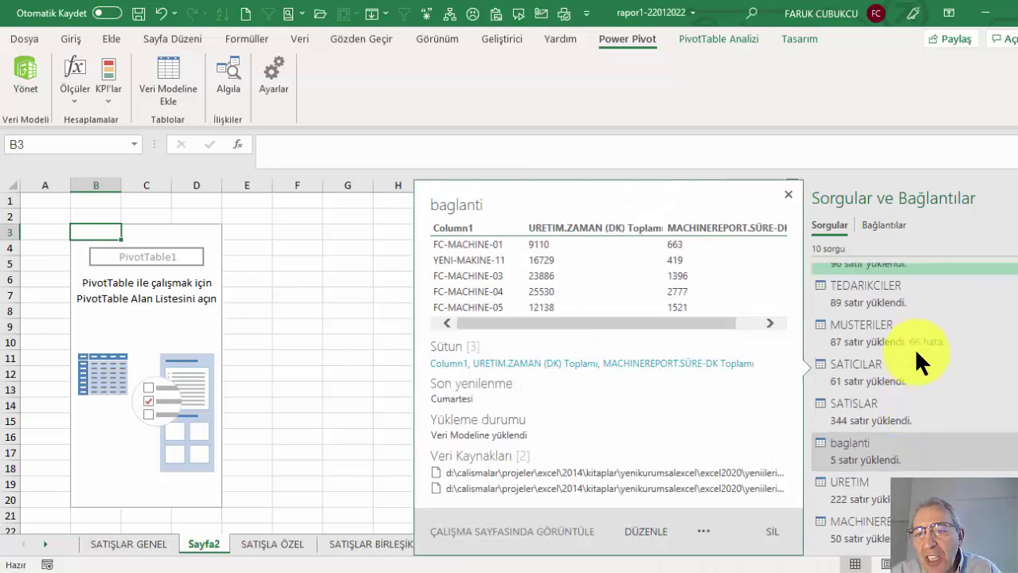
scroll(905, 336, down, 2)
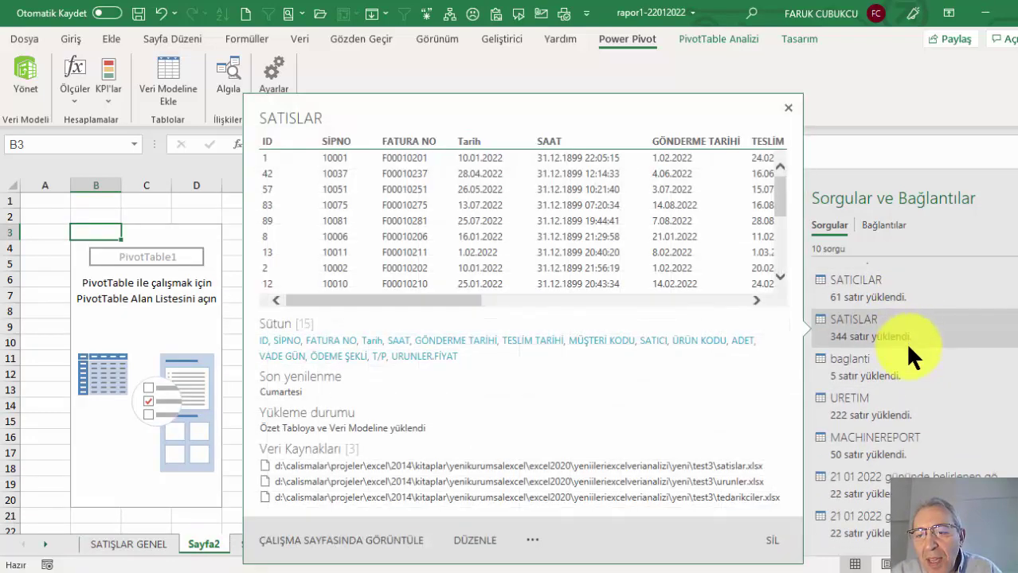
scroll(905, 342, up, 3)
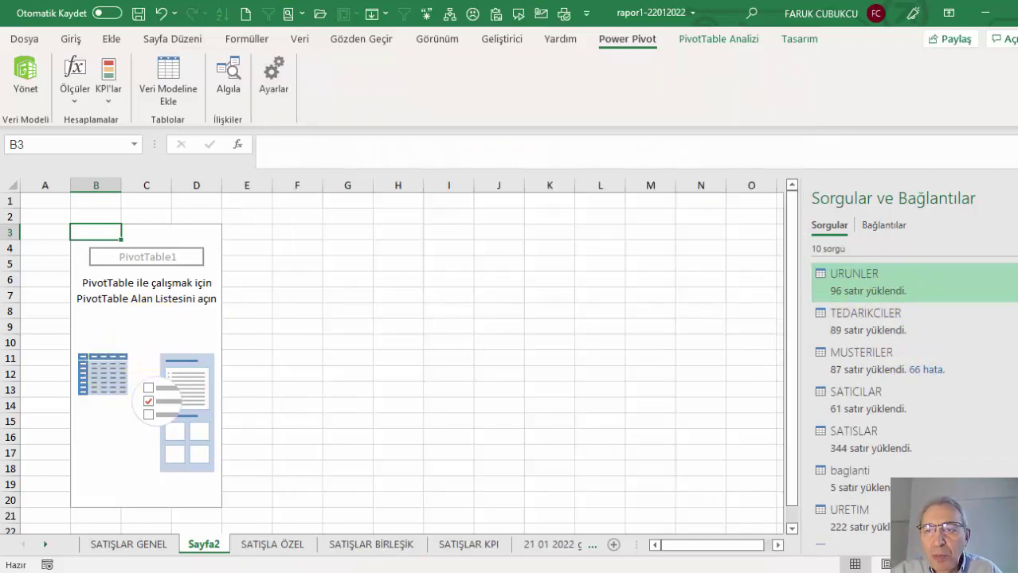
- Show the PivotTable field list and enlarge it to reveal more tables
right_click(166, 327)
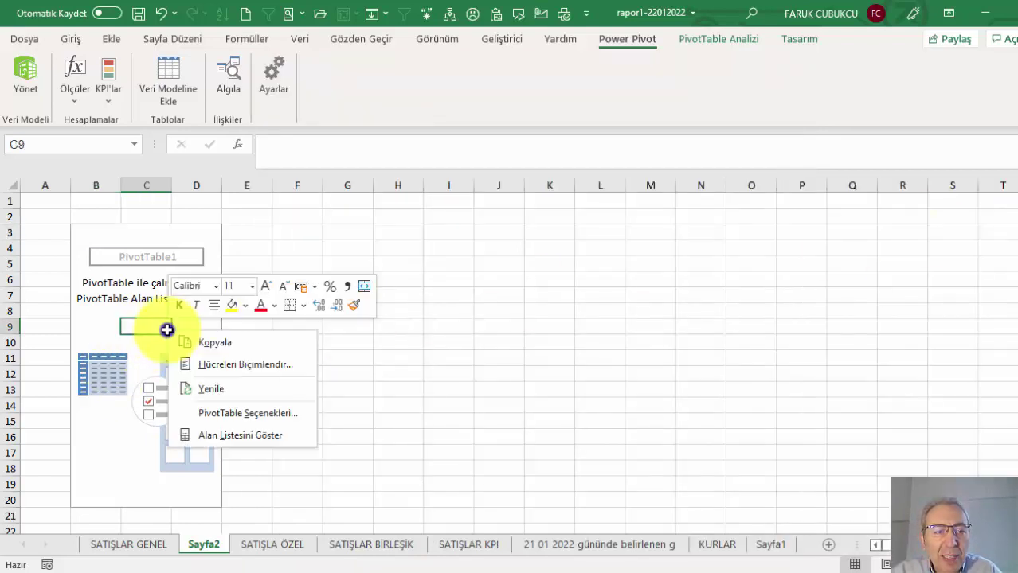
click(200, 431)
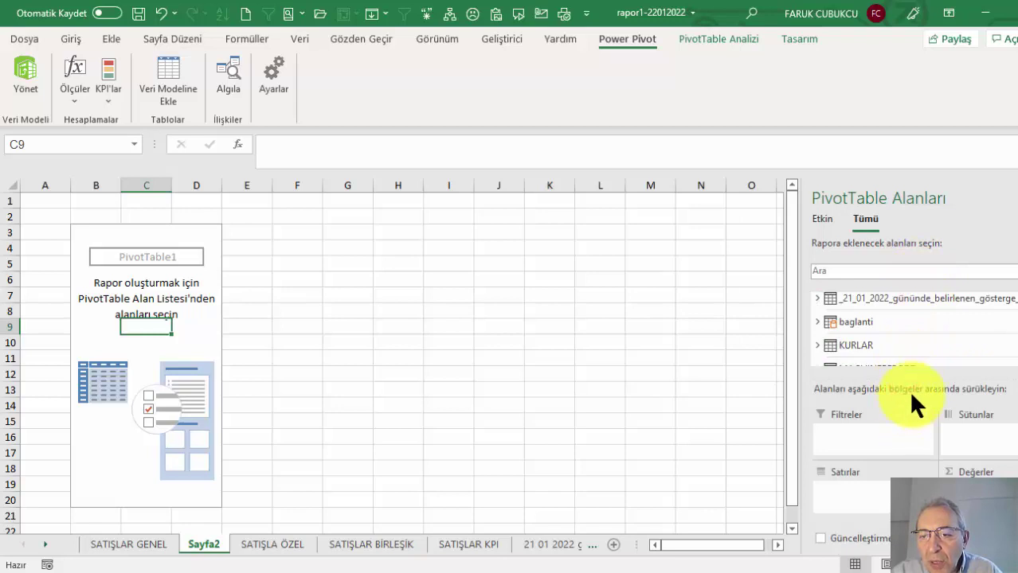
drag(911, 380, 924, 404)
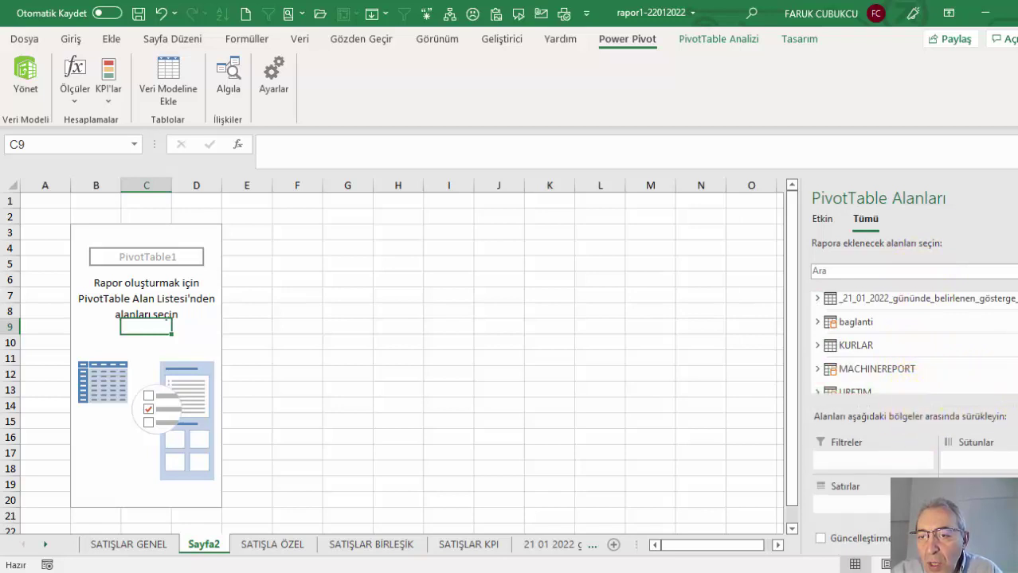
- Expand URUNLER and put the MARKA brands into the Rows area
scroll(916, 343, down, 2)
scroll(916, 343, down, 2)
scroll(916, 342, down, 1)
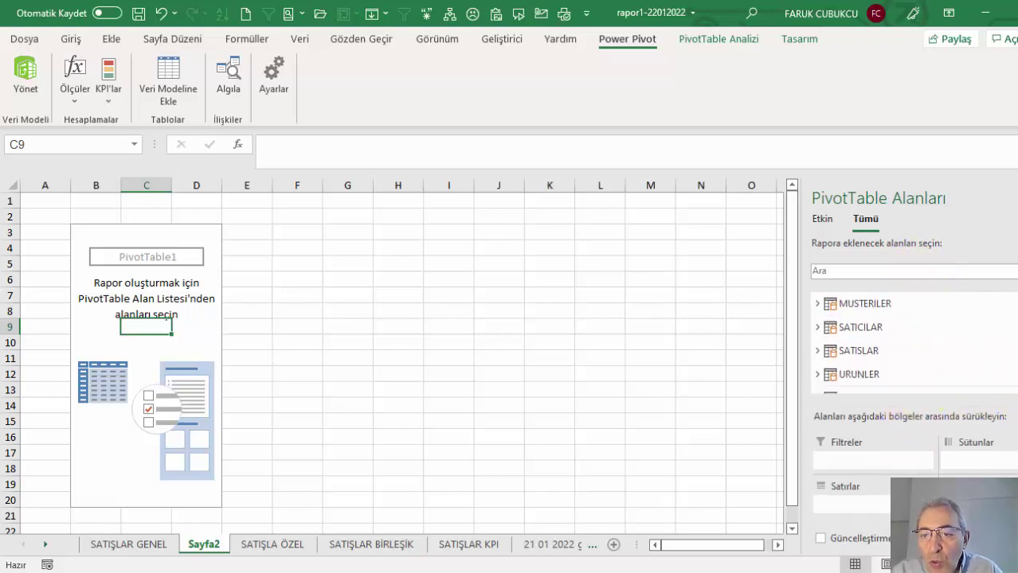
scroll(897, 371, down, 1)
click(858, 358)
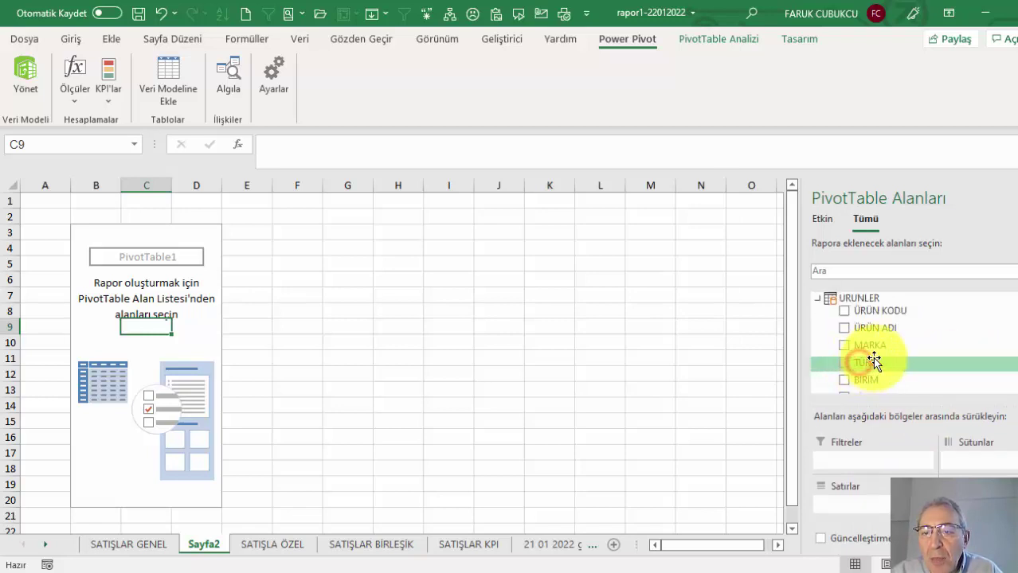
drag(871, 348, 836, 498)
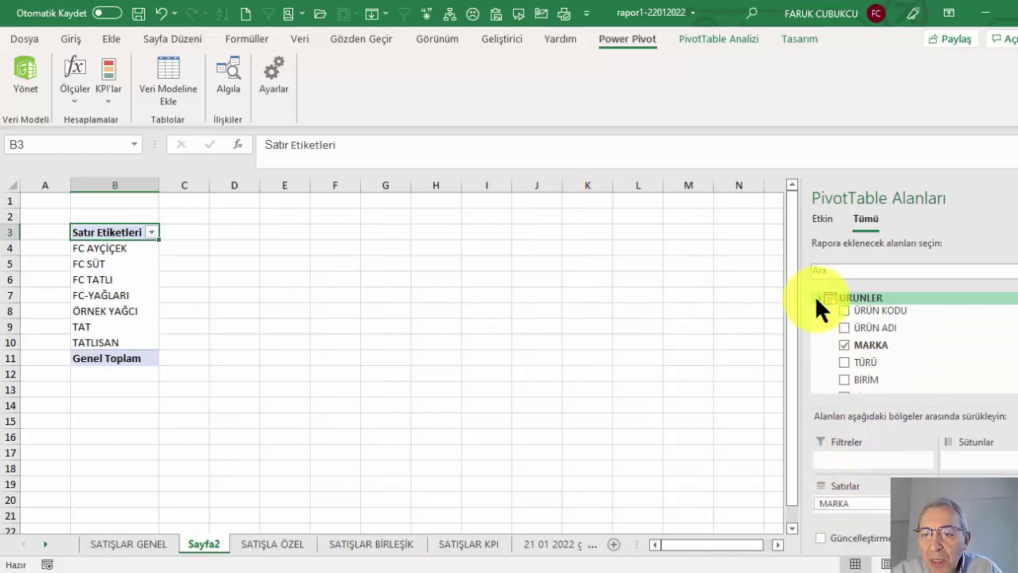
- Expand the SATISLAR table in the PivotTable field list
scroll(895, 346, down, 2)
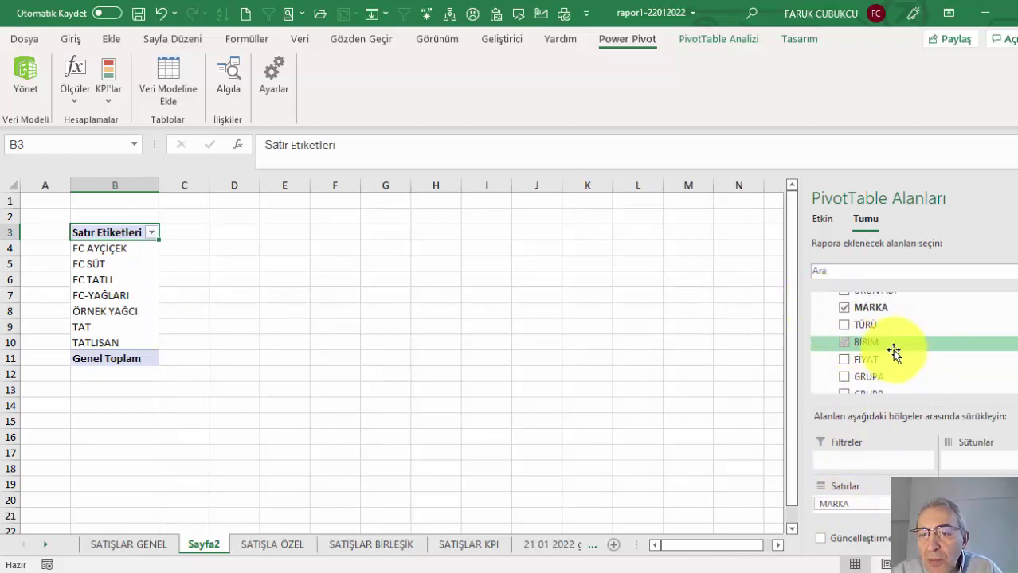
scroll(833, 323, down, 3)
scroll(863, 329, down, 3)
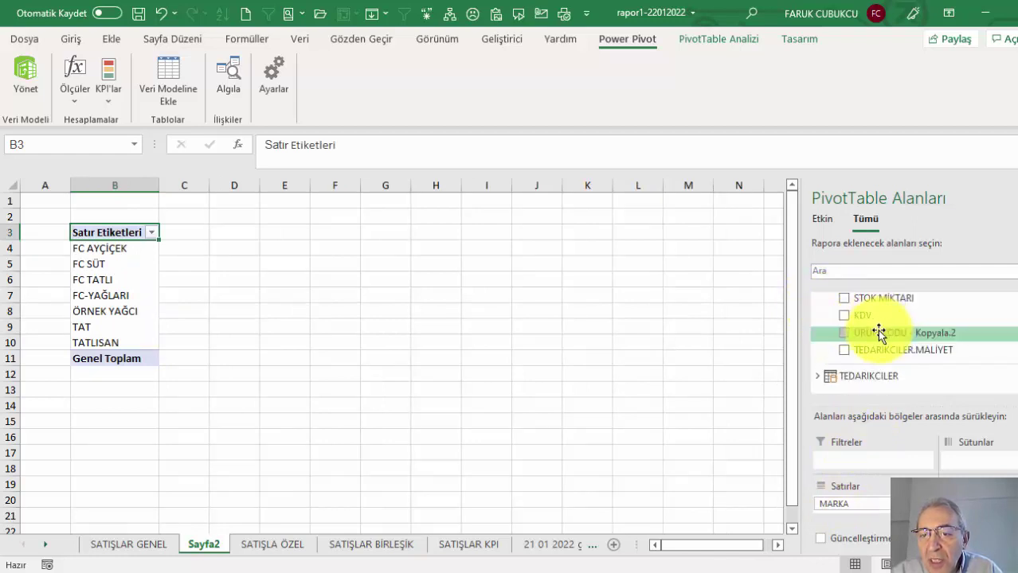
scroll(879, 332, up, 2)
scroll(871, 331, up, 3)
scroll(871, 331, up, 3)
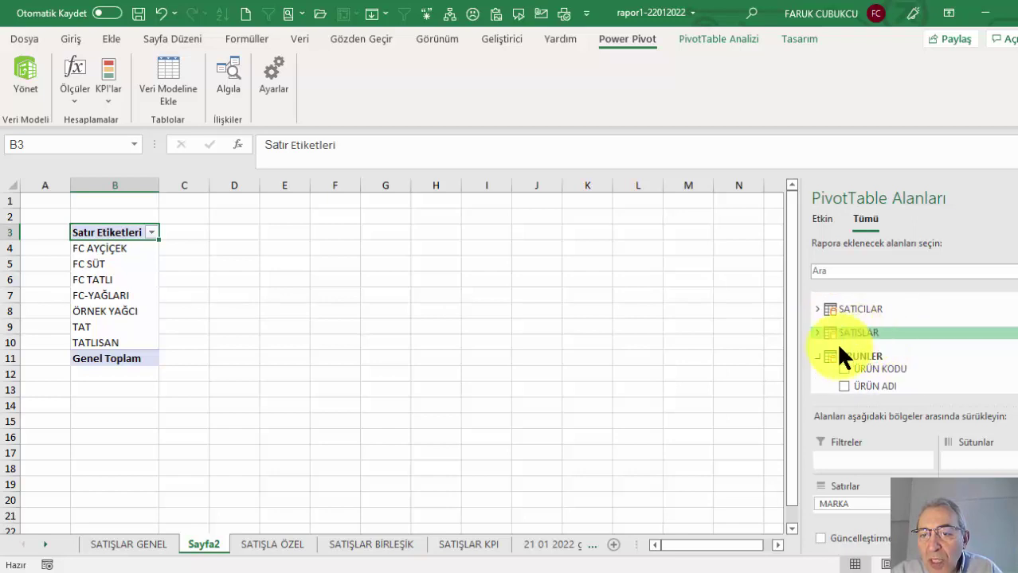
click(817, 333)
- Add Sum of ADET to Values, giving each brand's quantity and a 17233 grand total
scroll(870, 334, down, 2)
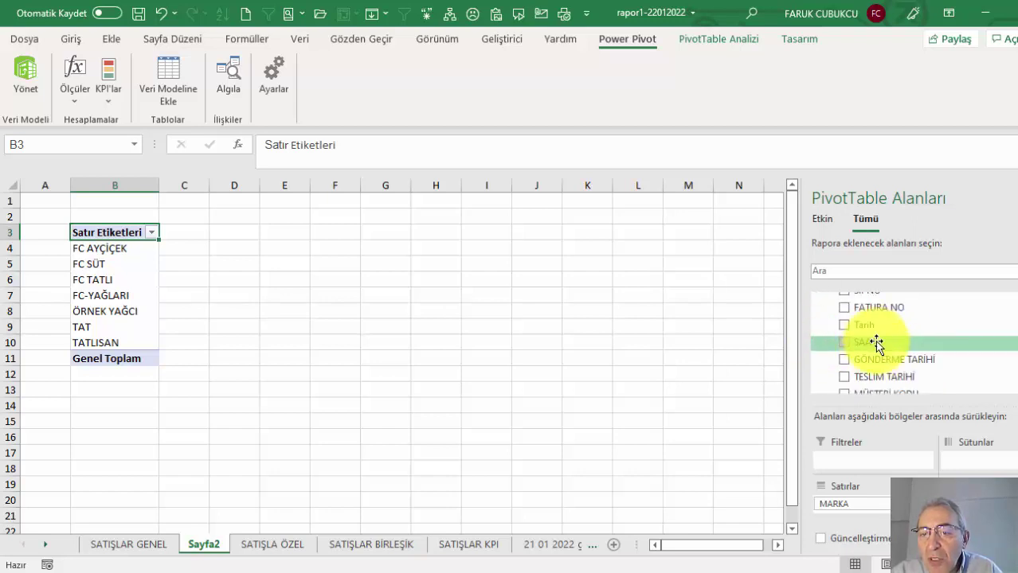
scroll(875, 342, down, 2)
scroll(872, 339, down, 2)
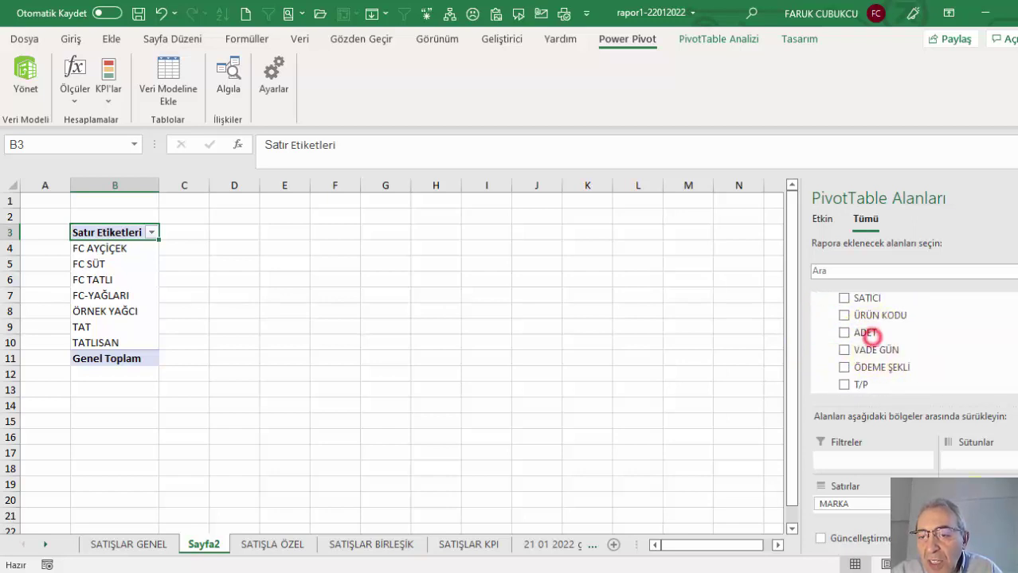
click(871, 335)
scroll(937, 362, down, 2)
scroll(937, 363, down, 1)
scroll(924, 363, down, 1)
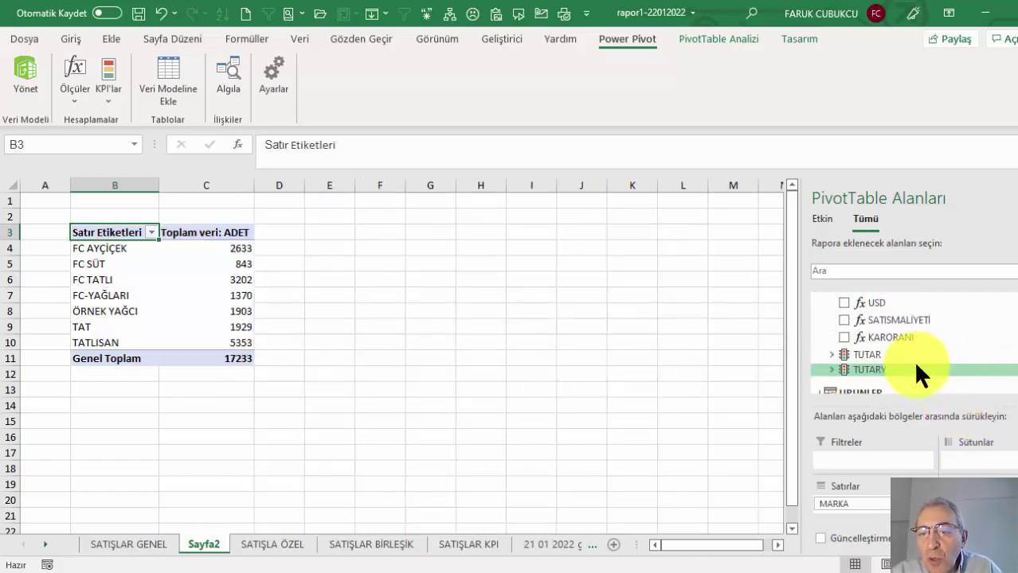
scroll(892, 342, up, 2)
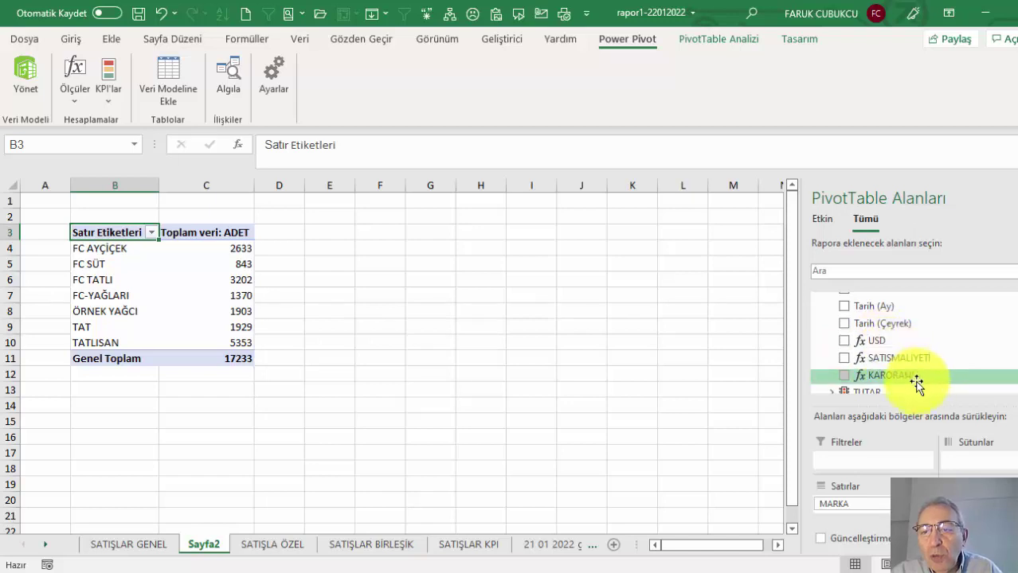
scroll(907, 382, up, 1)
scroll(904, 381, down, 1)
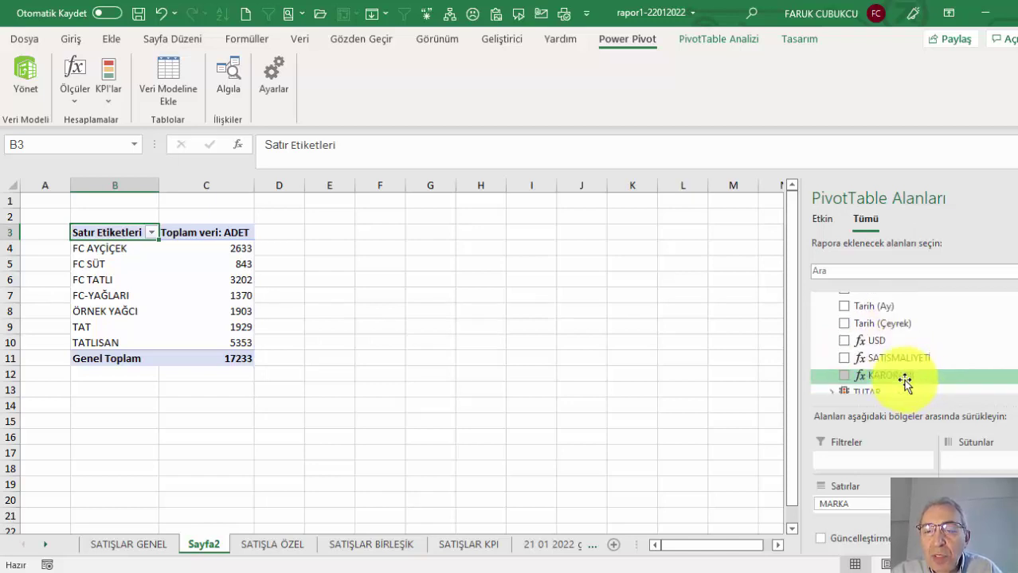
scroll(899, 378, down, 2)
scroll(898, 373, up, 5)
scroll(900, 371, up, 3)
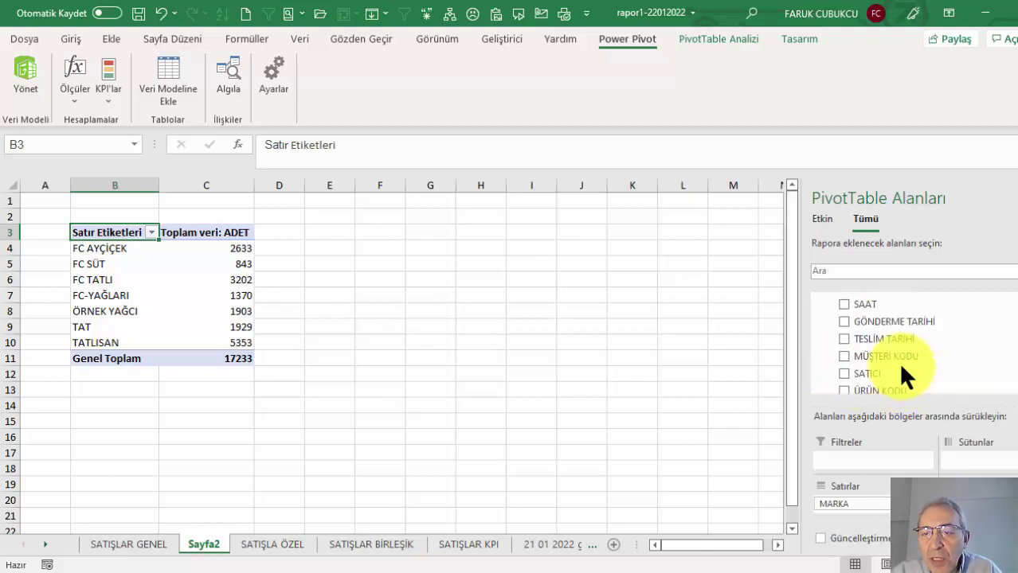
scroll(904, 368, up, 3)
scroll(908, 367, down, 1)
scroll(906, 366, up, 3)
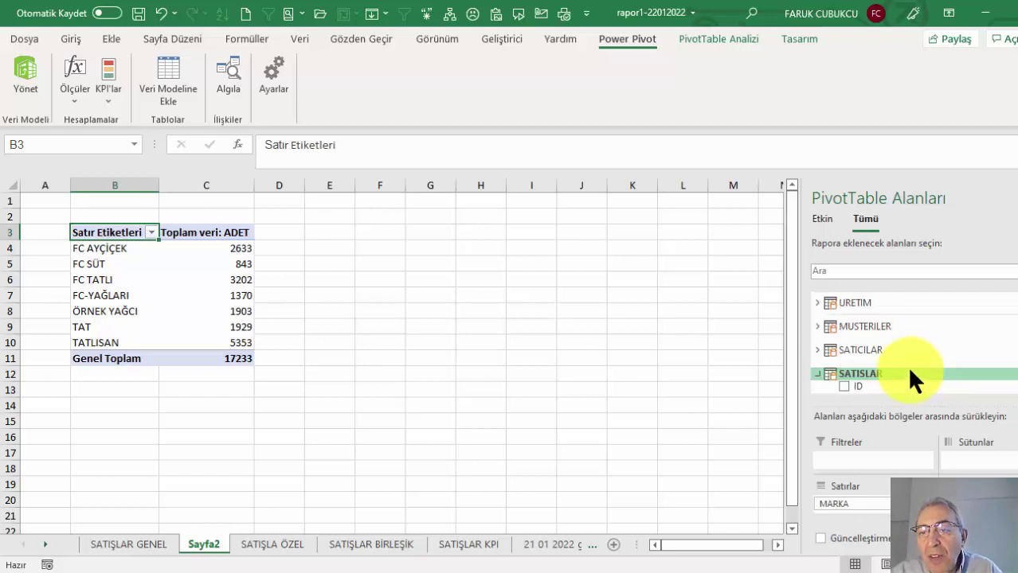
scroll(906, 366, up, 1)
scroll(905, 364, down, 1)
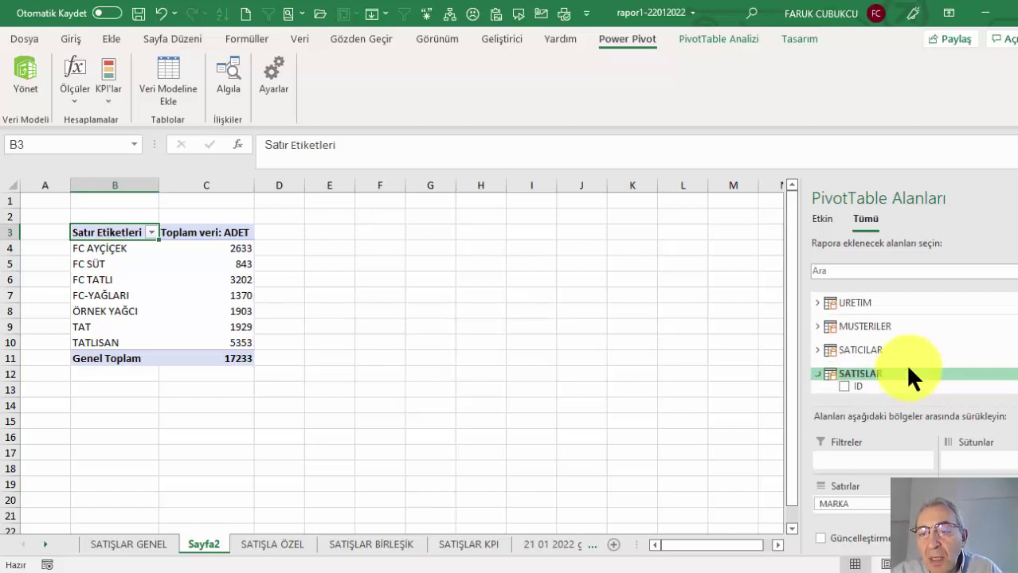
scroll(905, 364, down, 2)
- Move SATISLAR's Tarih into Columns to get monthly Oca–Ara columns
drag(880, 364, 988, 466)
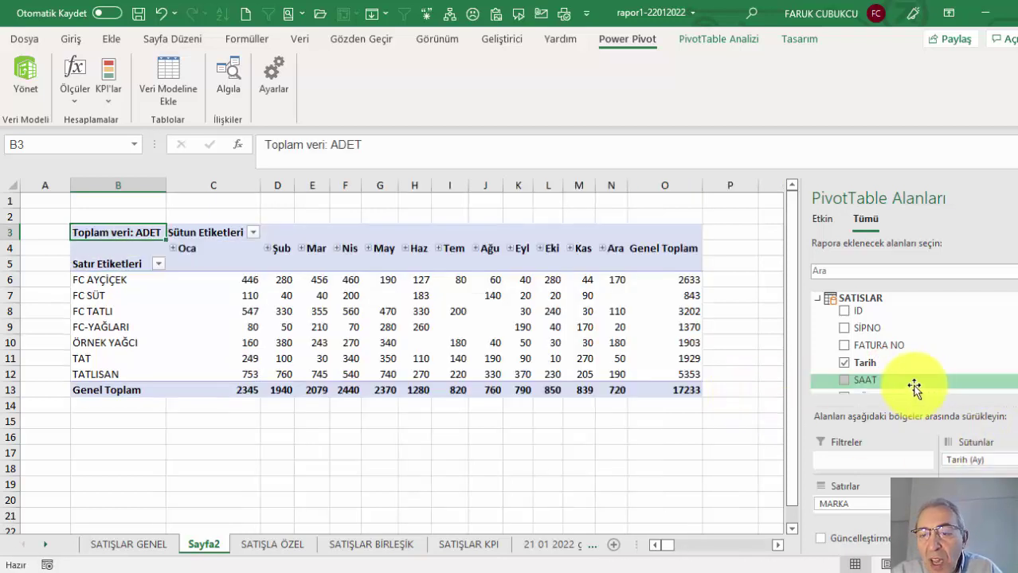
scroll(916, 387, down, 1)
scroll(896, 365, up, 2)
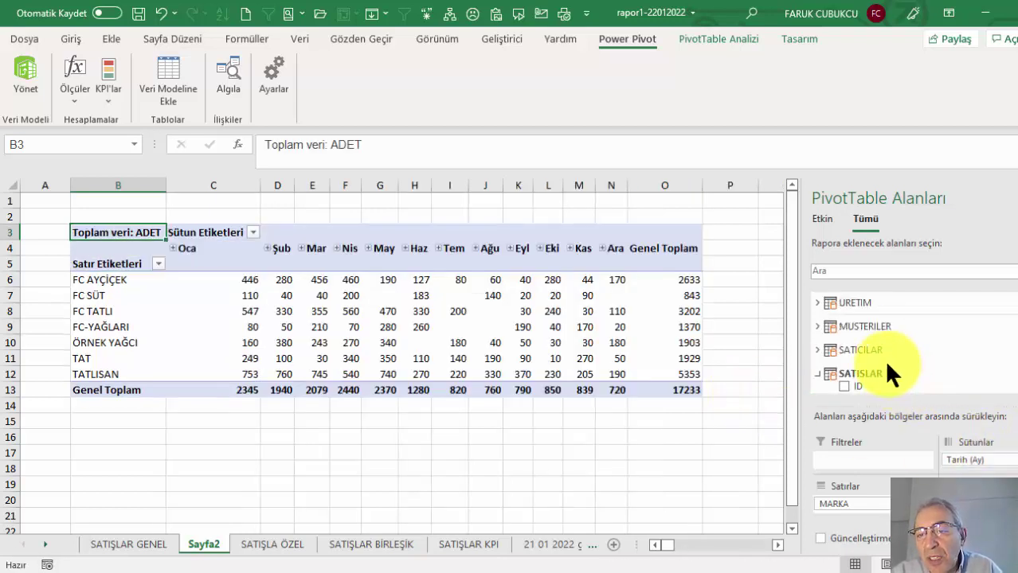
scroll(884, 377, down, 2)
- Expand SATICILAR and nest ADI SOYADI seller names under MARKA in Rows
scroll(884, 378, up, 3)
scroll(884, 377, up, 2)
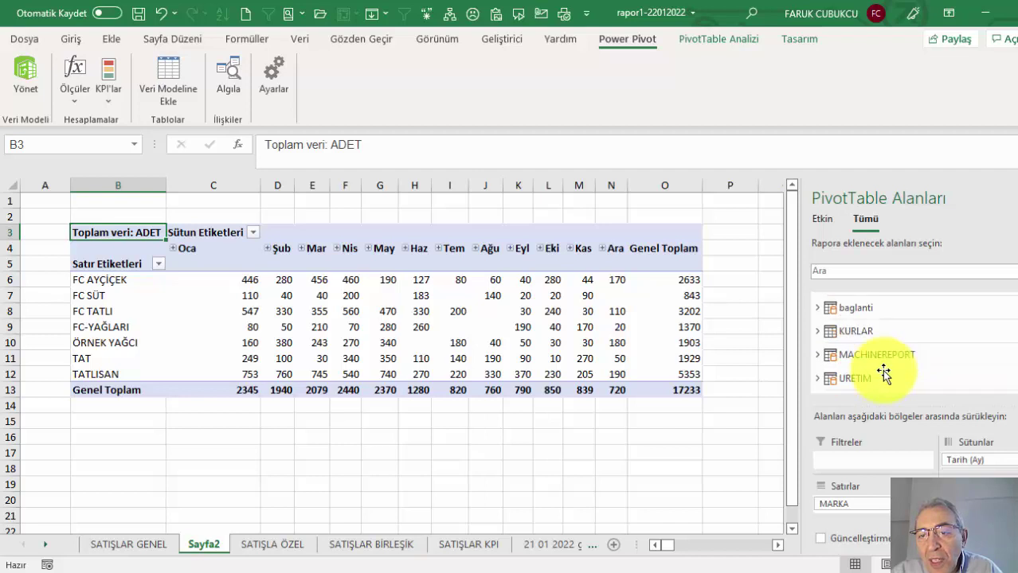
scroll(884, 380, down, 2)
scroll(882, 375, up, 3)
scroll(881, 375, down, 3)
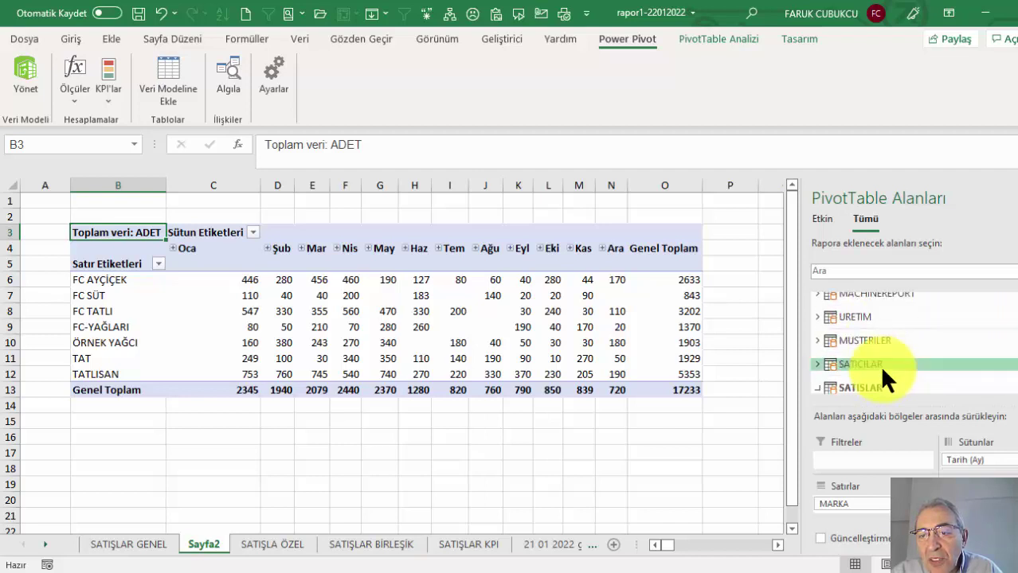
click(814, 364)
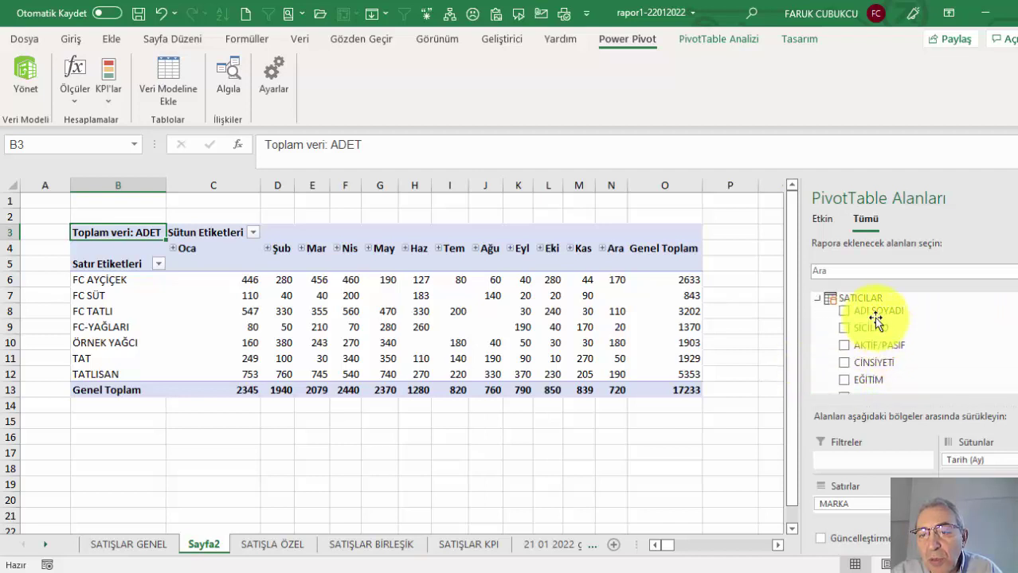
drag(875, 312, 832, 514)
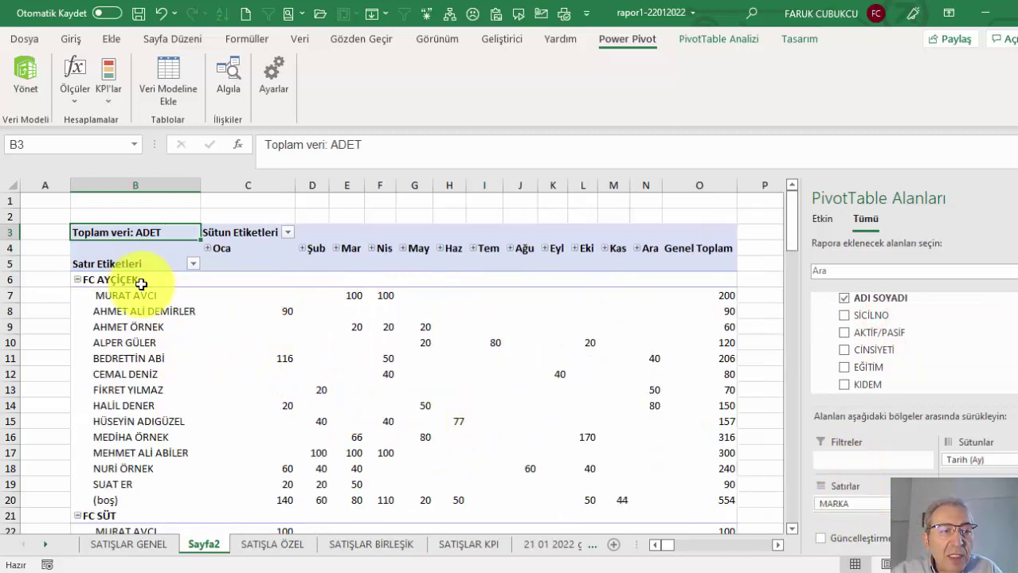
- Collapse FC AYÇİÇEK and FC SÜT, then collapse the entire MARKA field to brand totals
click(78, 280)
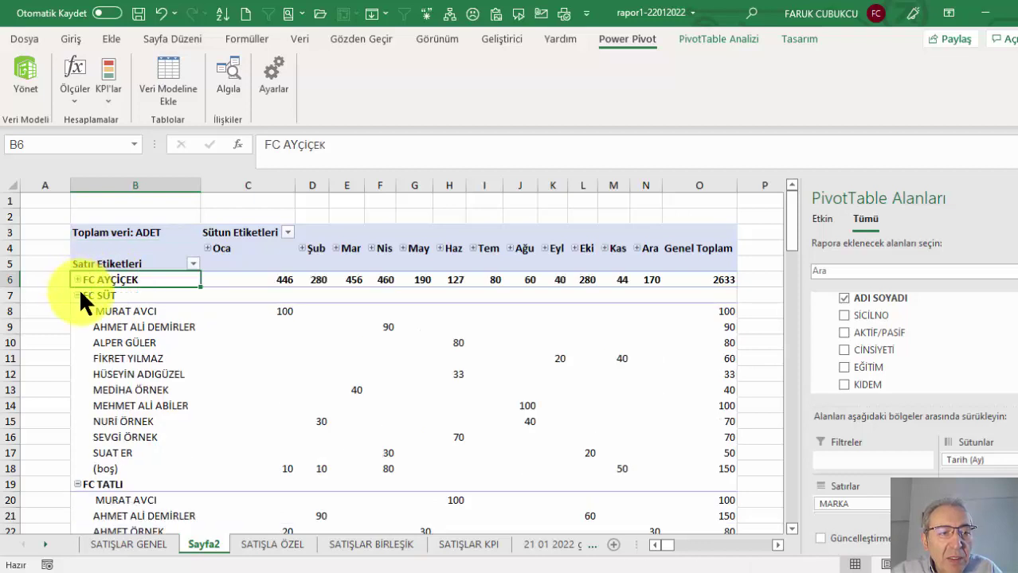
click(78, 294)
click(113, 281)
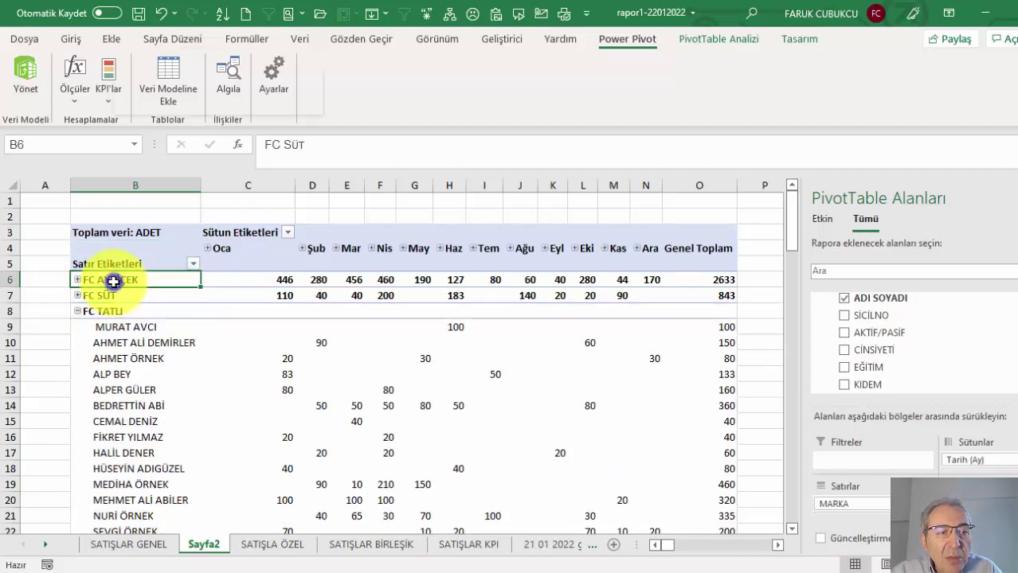
right_click(114, 281)
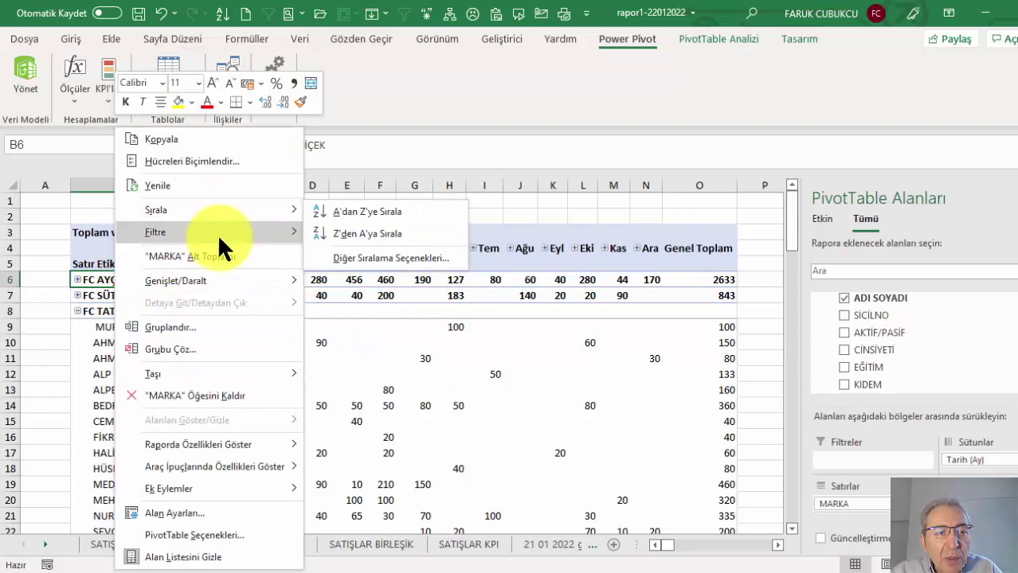
mouse_move(176, 280)
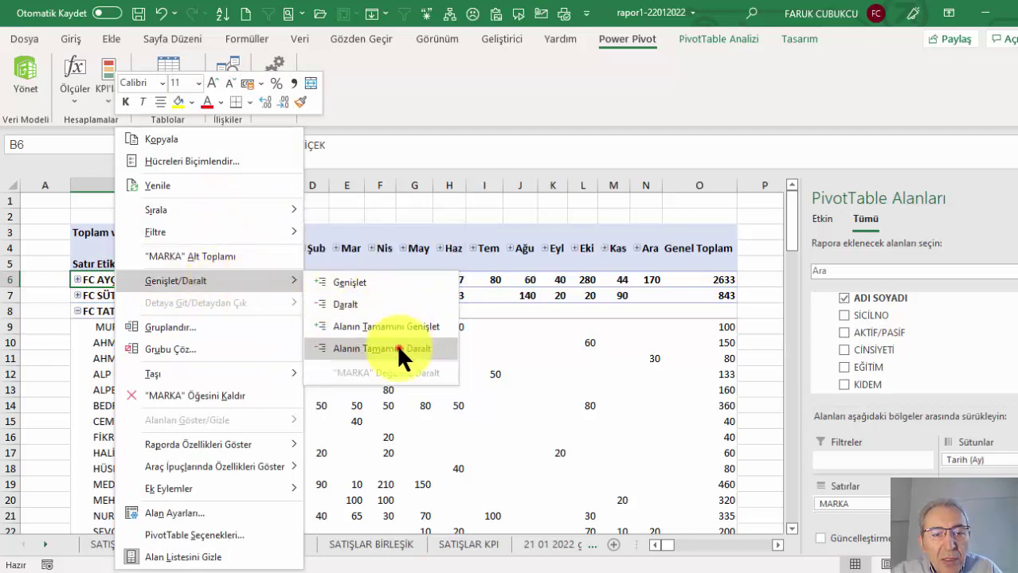
click(396, 348)
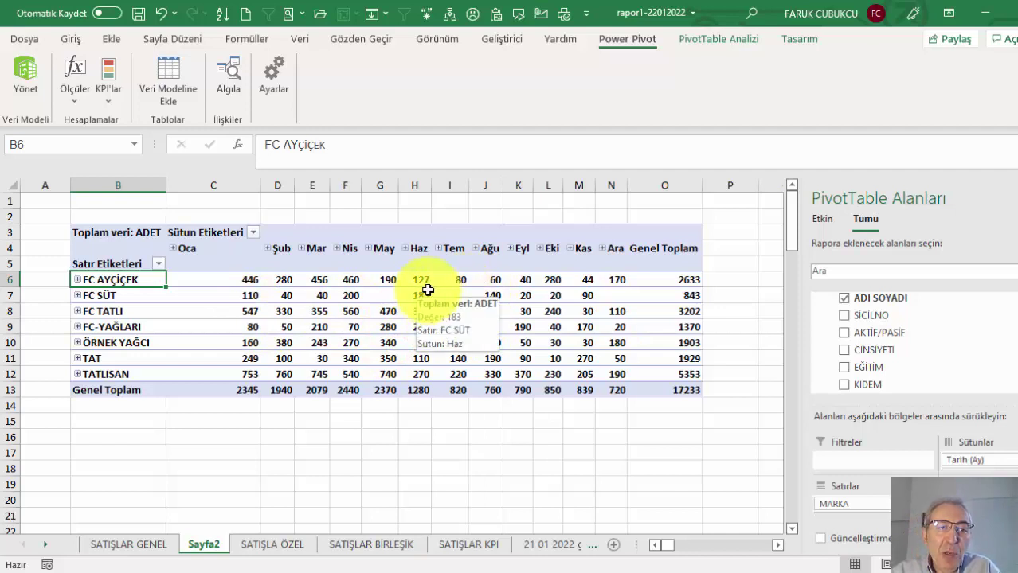
click(380, 281)
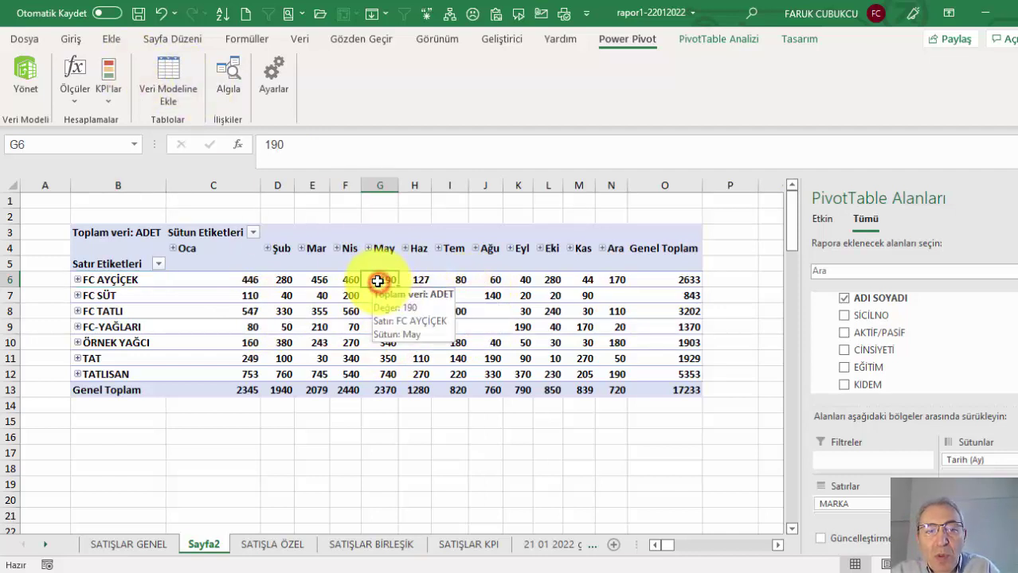
- Browse the SATIŞLAR GENEL, SATIŞLA ÖZEL, SATIŞLAR BİRLEŞİK and SATIŞLAR KPI sheets, ending on SATIŞLAR GENEL
click(121, 548)
click(263, 544)
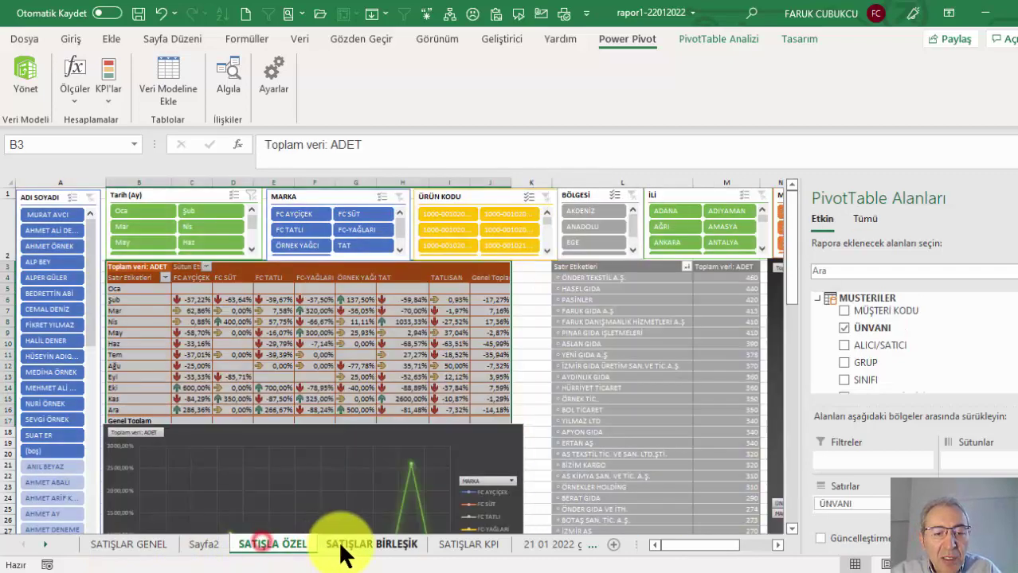
click(344, 548)
click(466, 548)
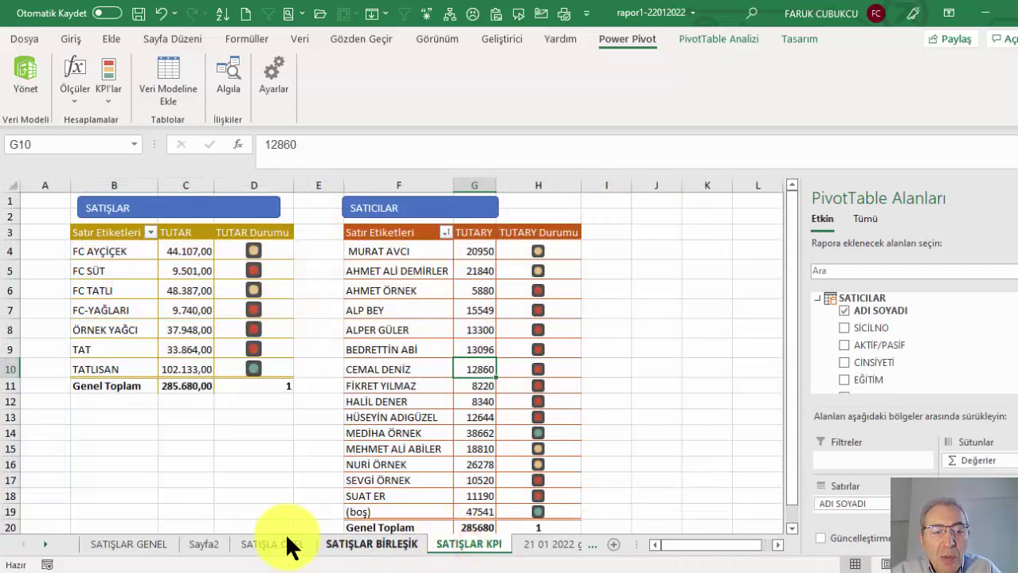
click(148, 548)
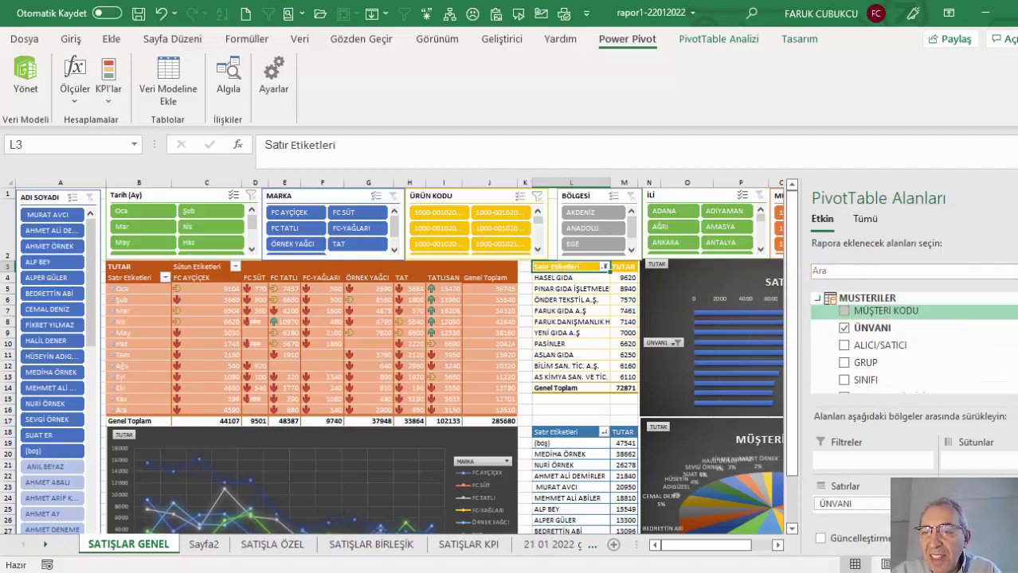
- Work with the PivotTable field list on the SATIŞLAR GENEL dashboard
scroll(822, 300, down, 5)
scroll(848, 326, up, 5)
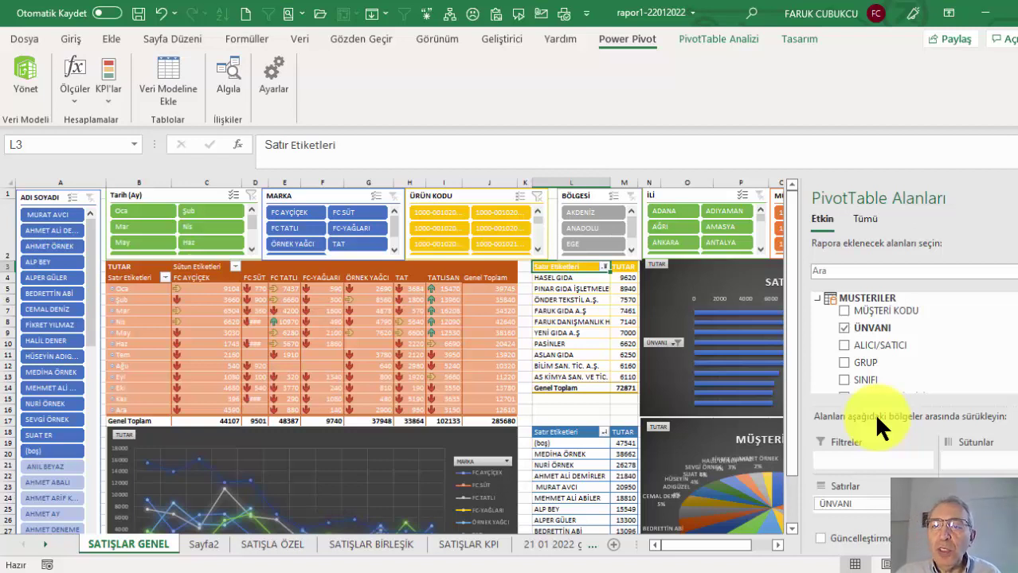
mouse_move(886, 344)
mouse_down()
mouse_move(862, 344)
mouse_move(981, 332)
mouse_move(898, 359)
mouse_up()
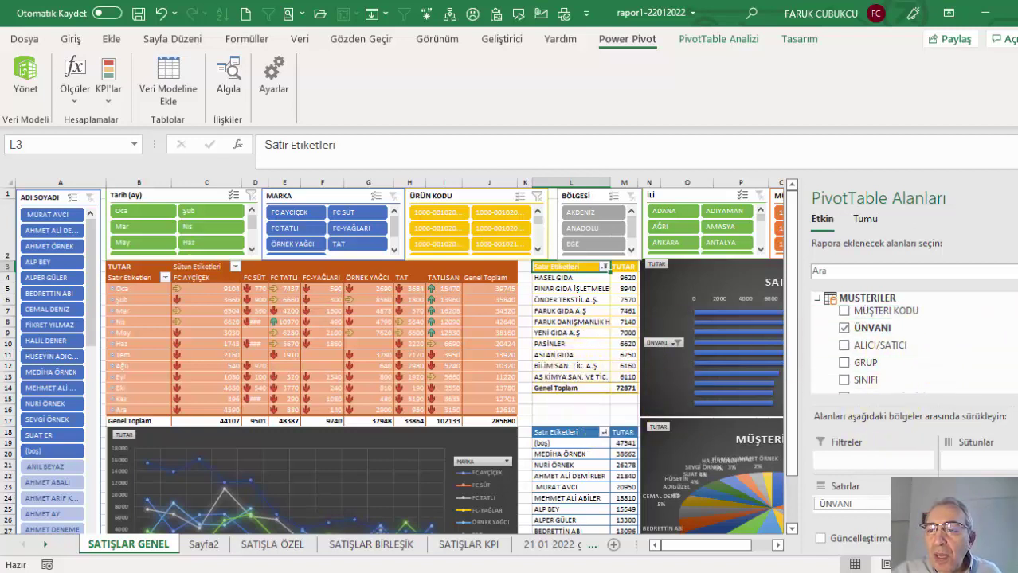
scroll(1014, 376, down, 5)
scroll(1014, 376, down, 5)
mouse_move(868, 358)
mouse_down()
mouse_move(854, 366)
mouse_move(237, 159)
mouse_up()
- Open Ölçüleri Yönetme, select the KARORANI measure, and choose Yeni for a new measure
click(74, 97)
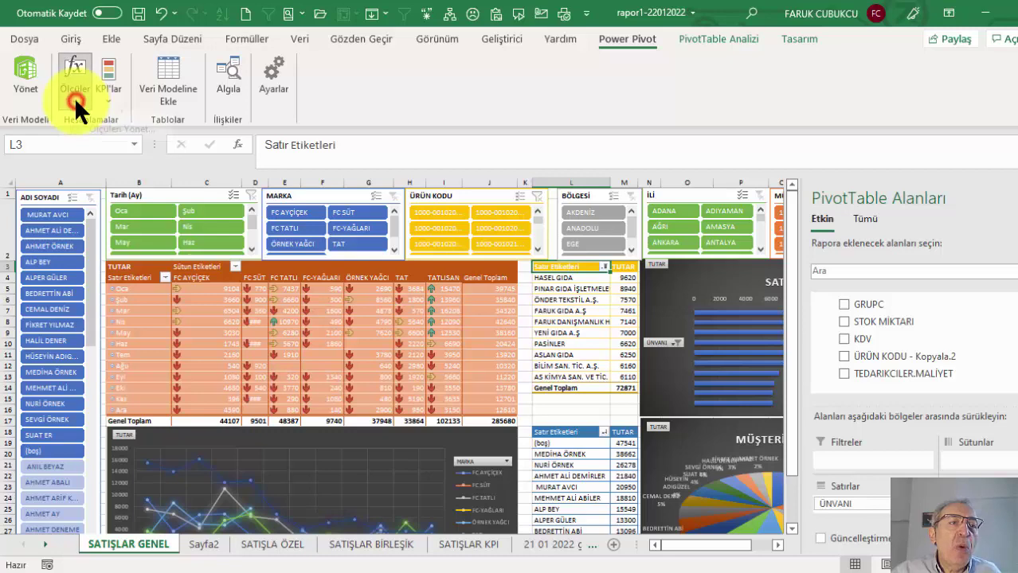
click(91, 145)
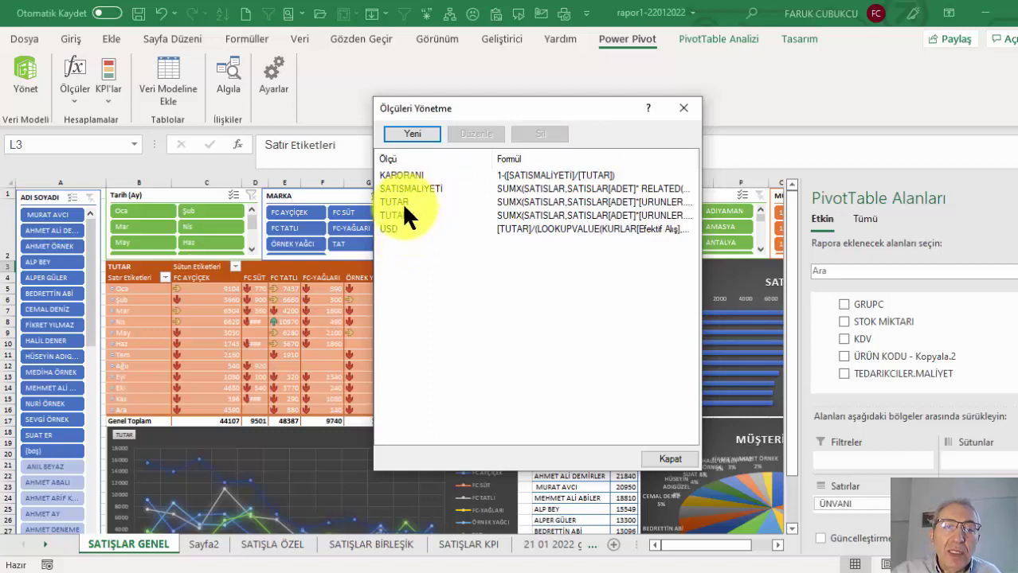
click(420, 172)
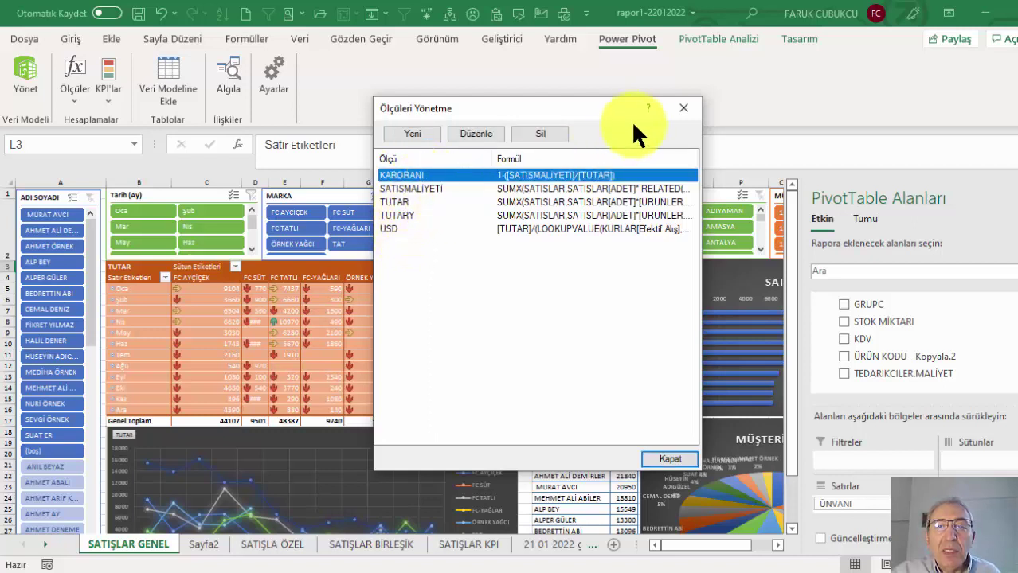
click(413, 134)
- Assign the new measure to the SATISLAR table and replace its default name
click(444, 156)
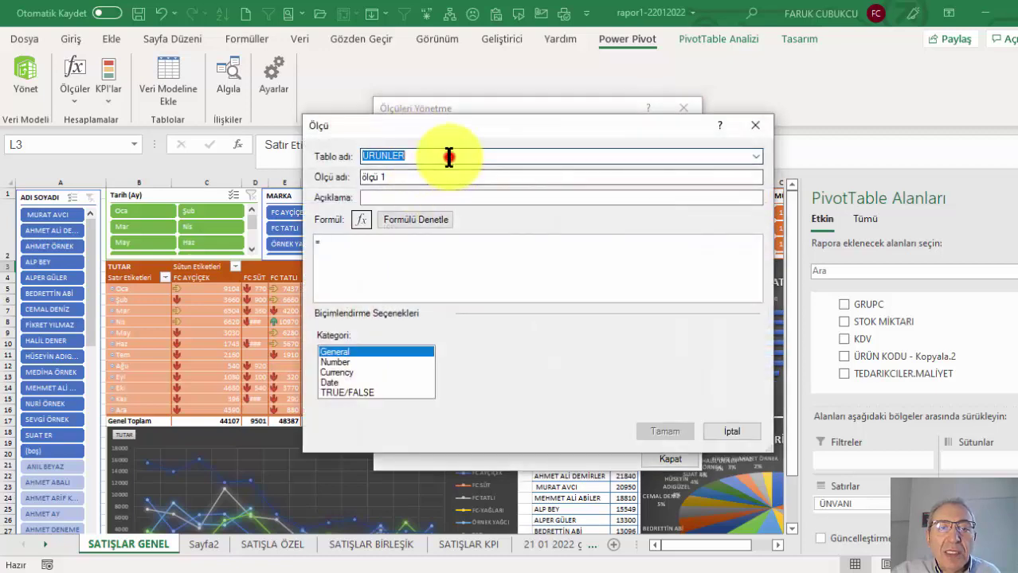
click(754, 156)
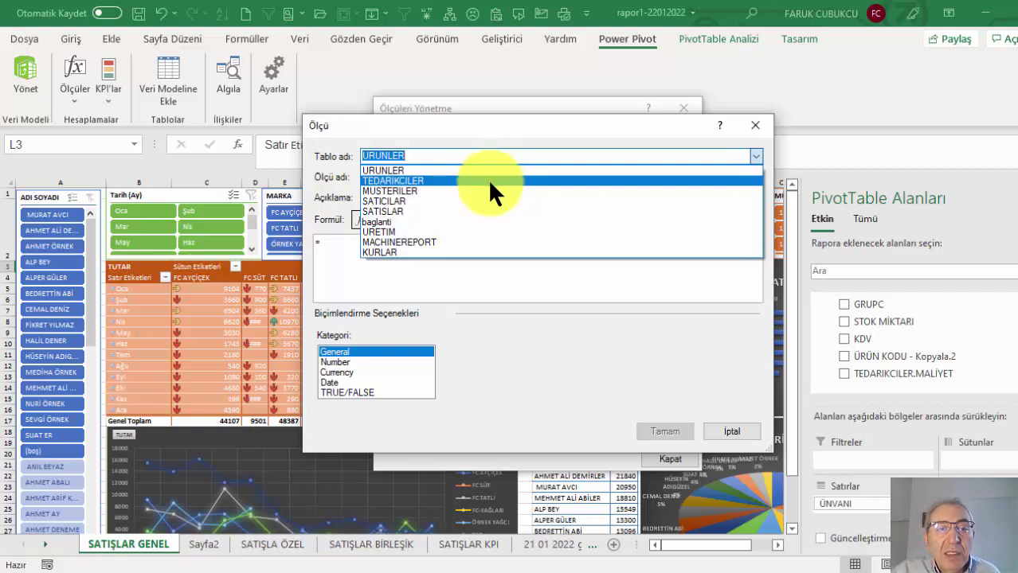
click(462, 211)
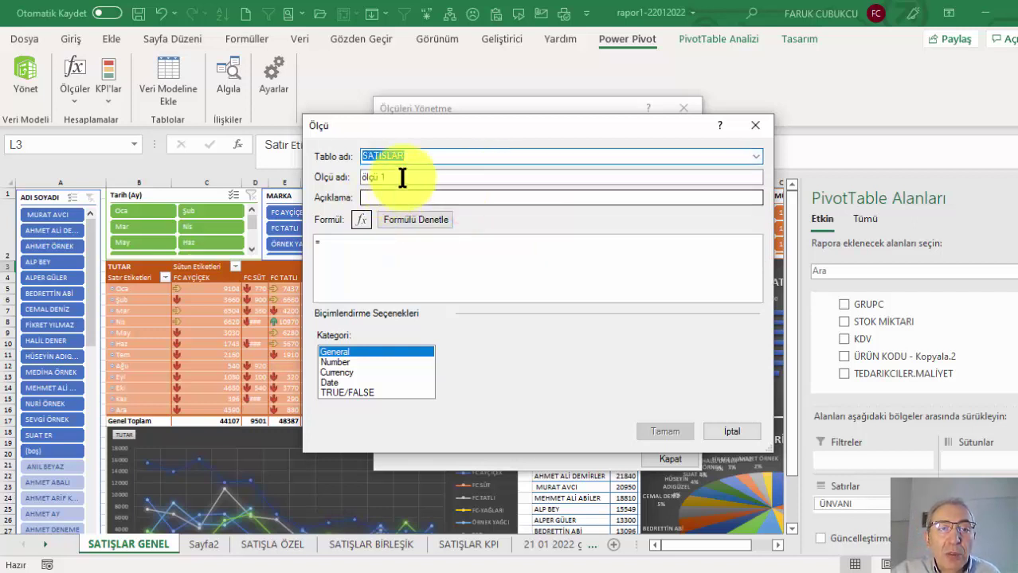
drag(402, 177, 272, 173)
text(ver)
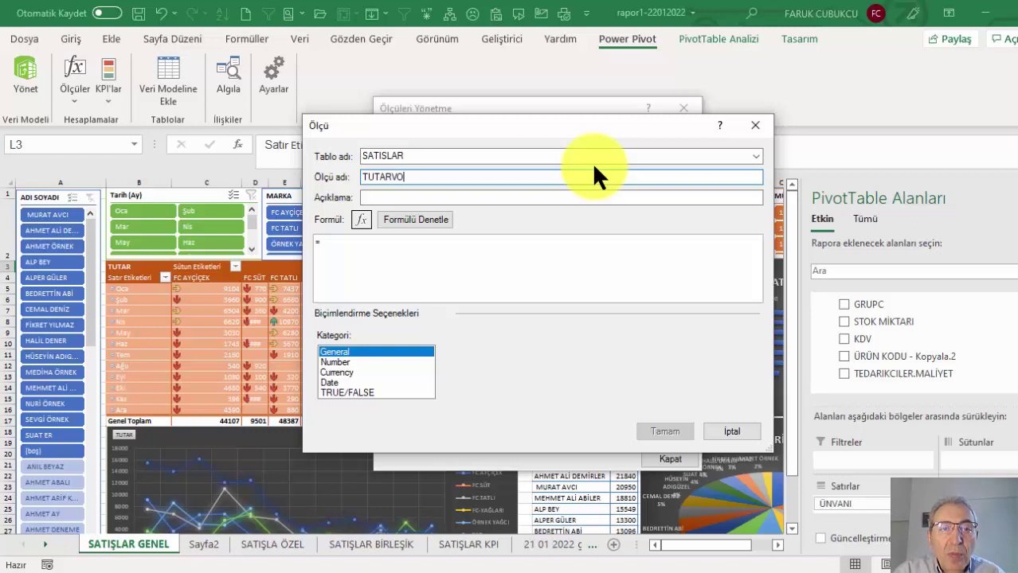
- Enter the formula =[TUTAR]*0,85 and save the TUTARVO measure
click(334, 239)
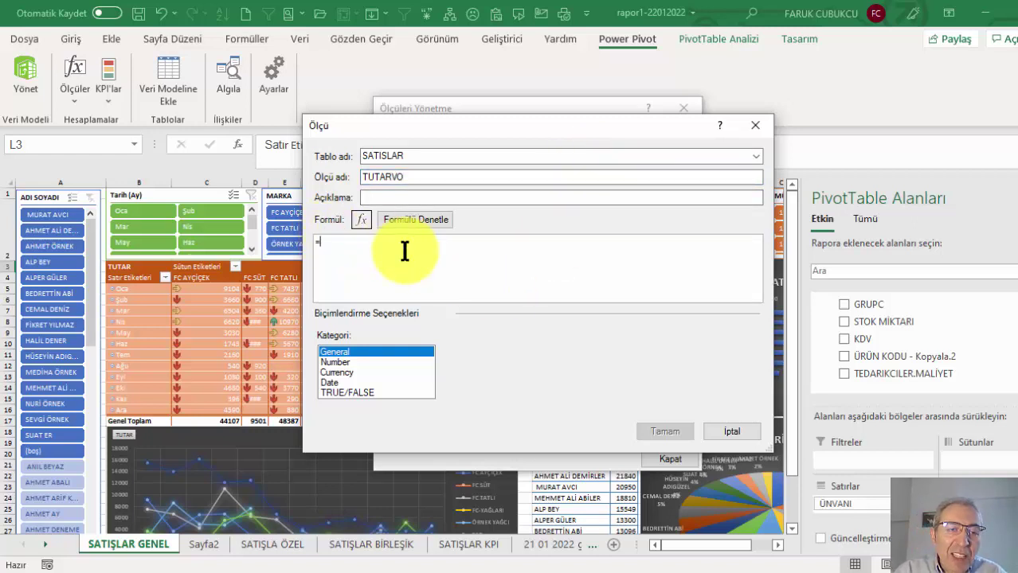
text(SUM)
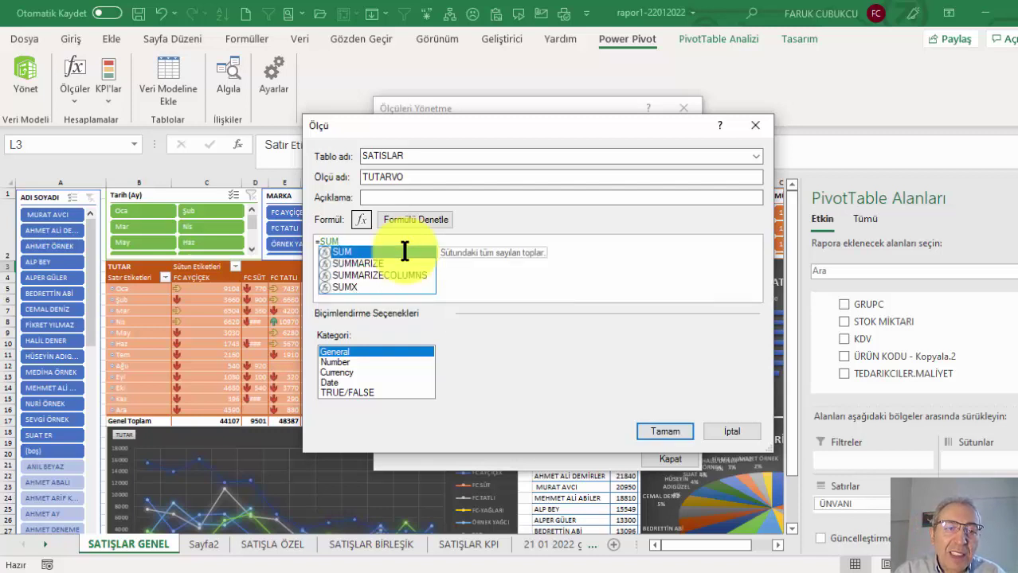
text(X)
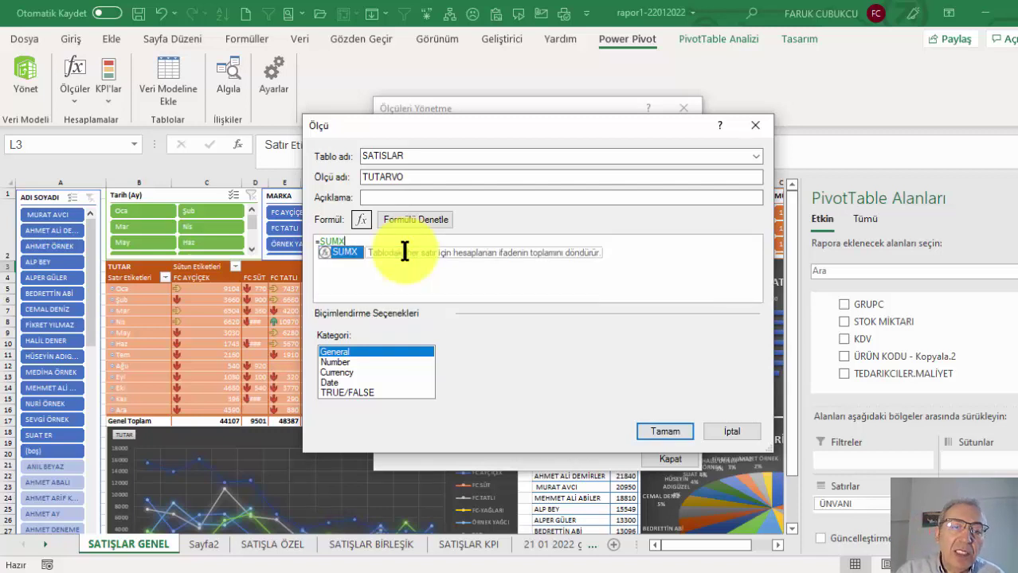
key(BackSpace)
key(BackSpace)
key(BackSpace)
key(BackSpace)
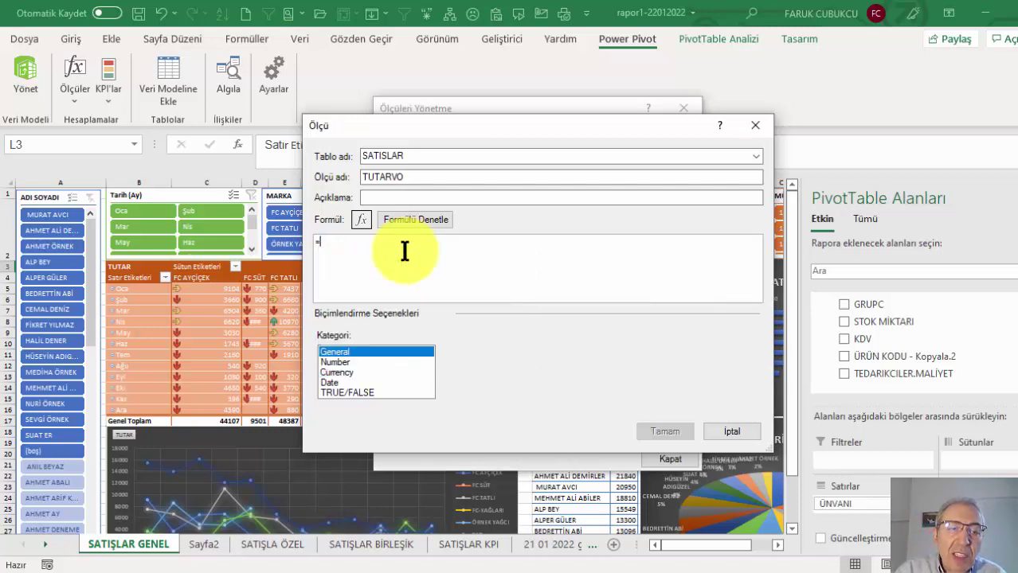
text(TU)
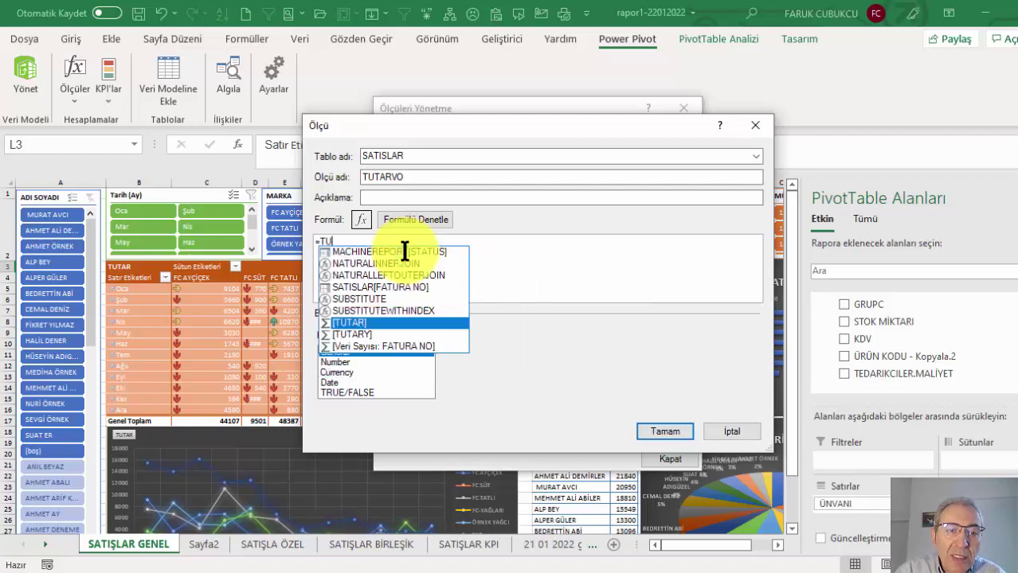
key(Tab)
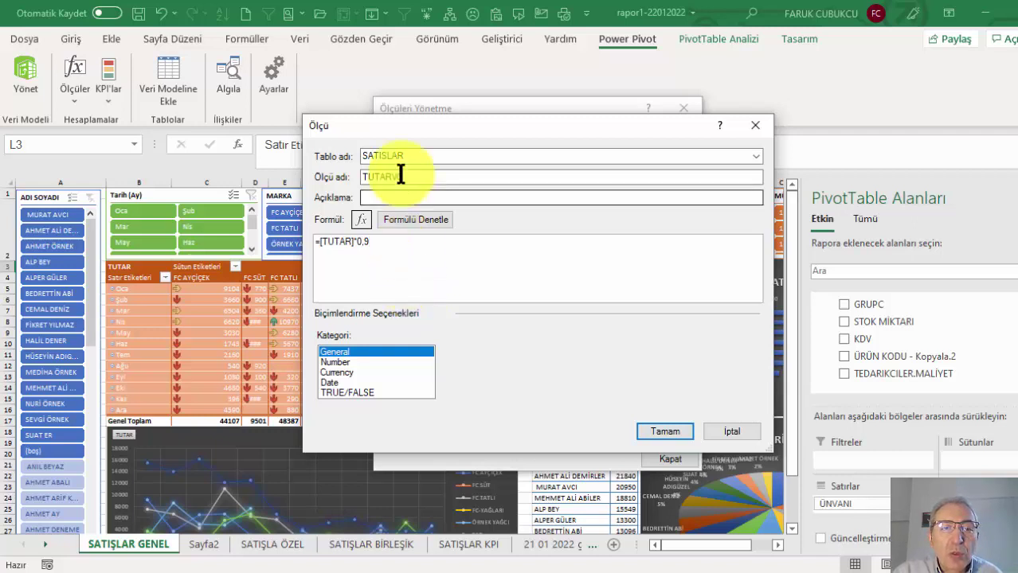
drag(391, 177, 425, 176)
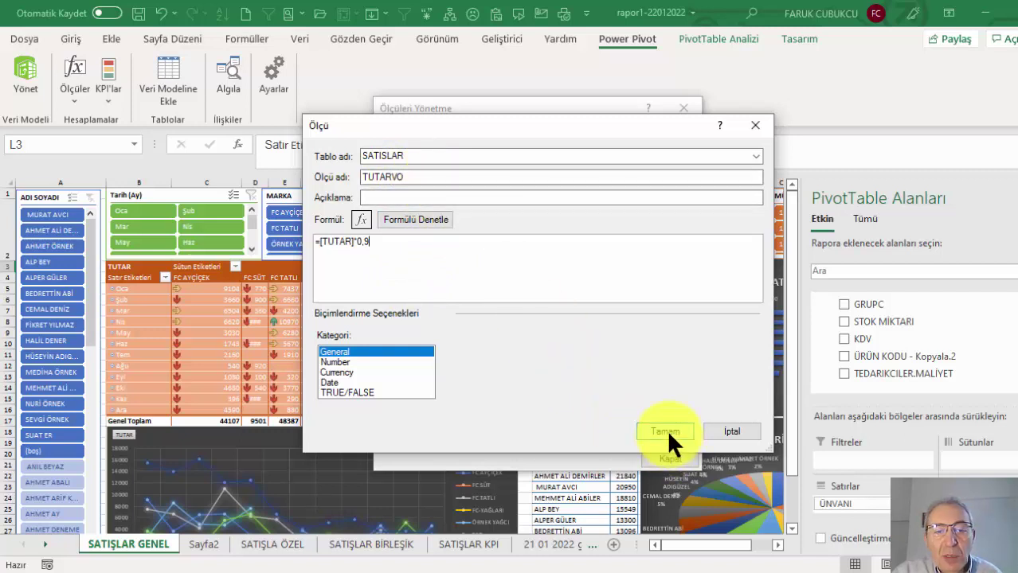
text(8)
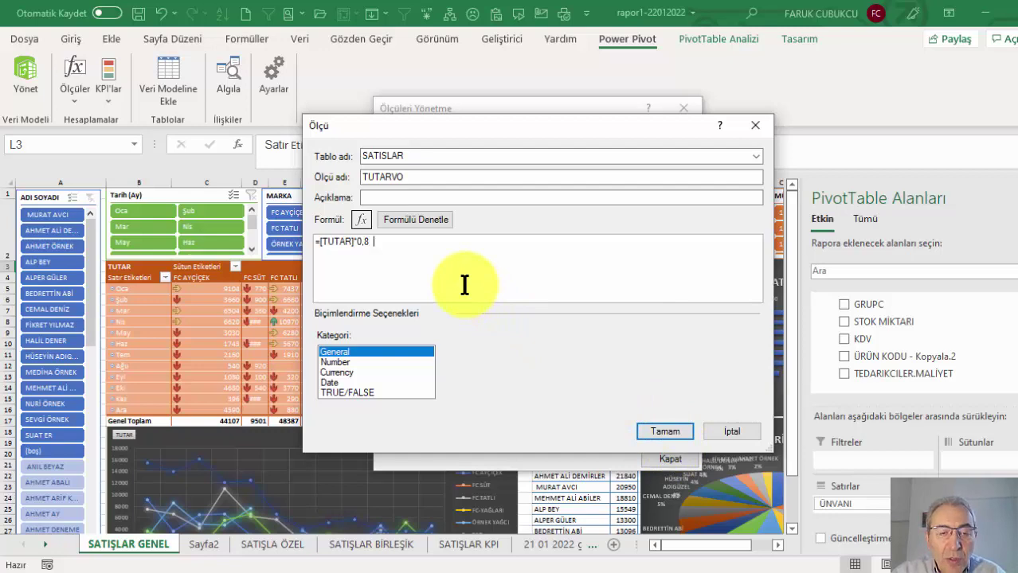
text(5)
click(655, 427)
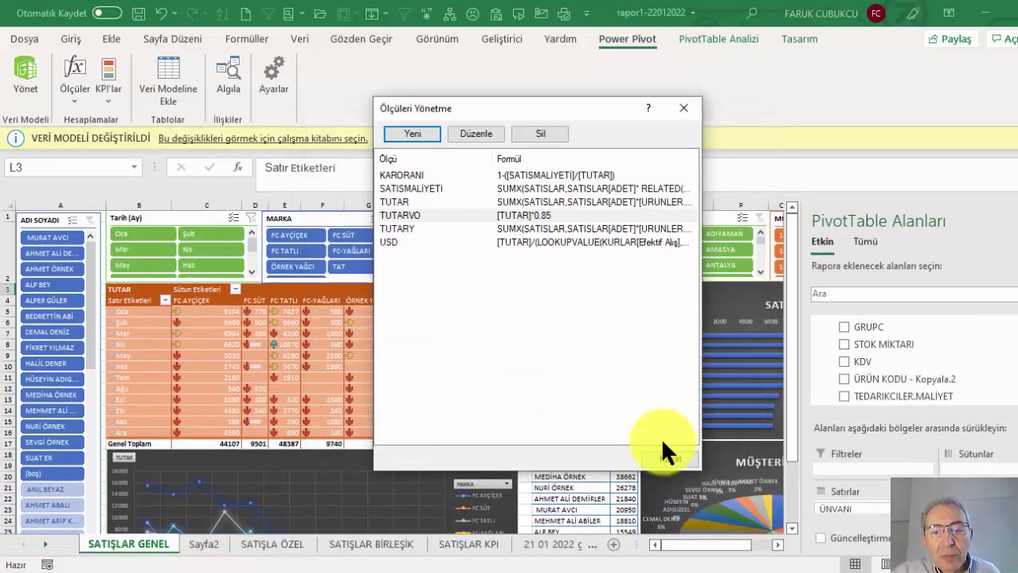
- Close Ölçüleri Yönetme and locate the unchecked TUTARVO measure in the field list
click(662, 453)
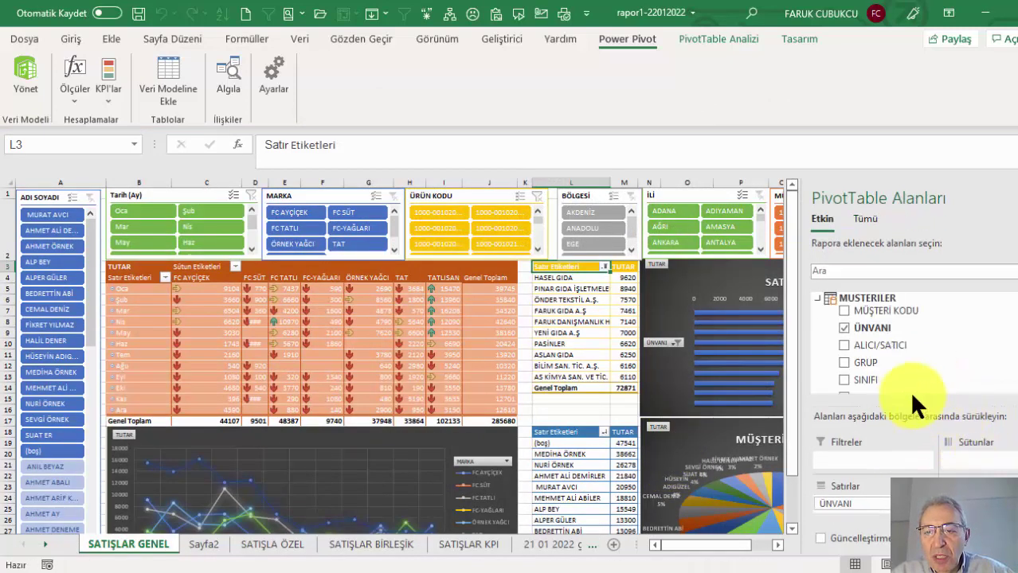
scroll(916, 343, down, 5)
scroll(916, 342, down, 5)
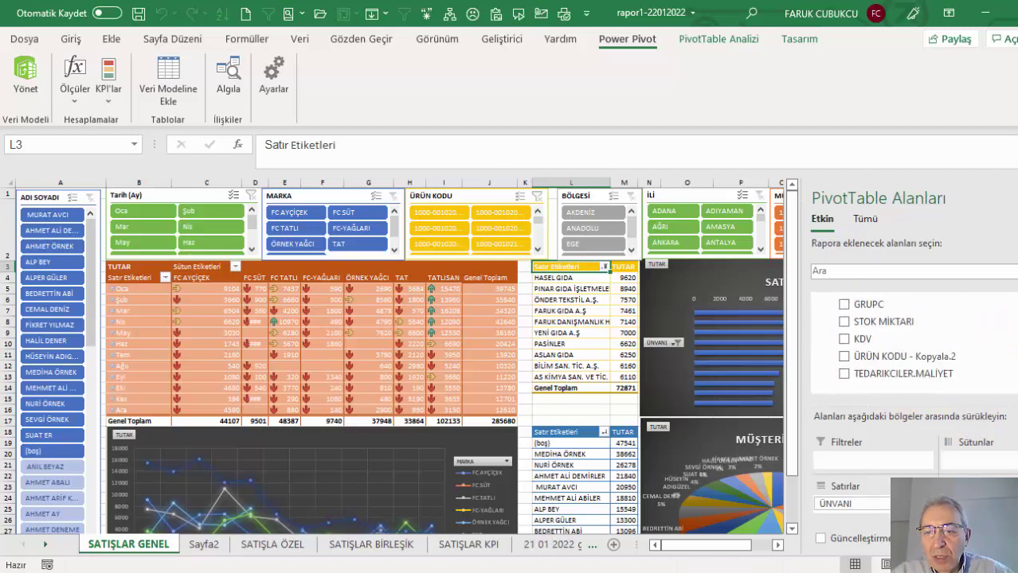
scroll(916, 343, up, 2)
scroll(916, 342, down, 5)
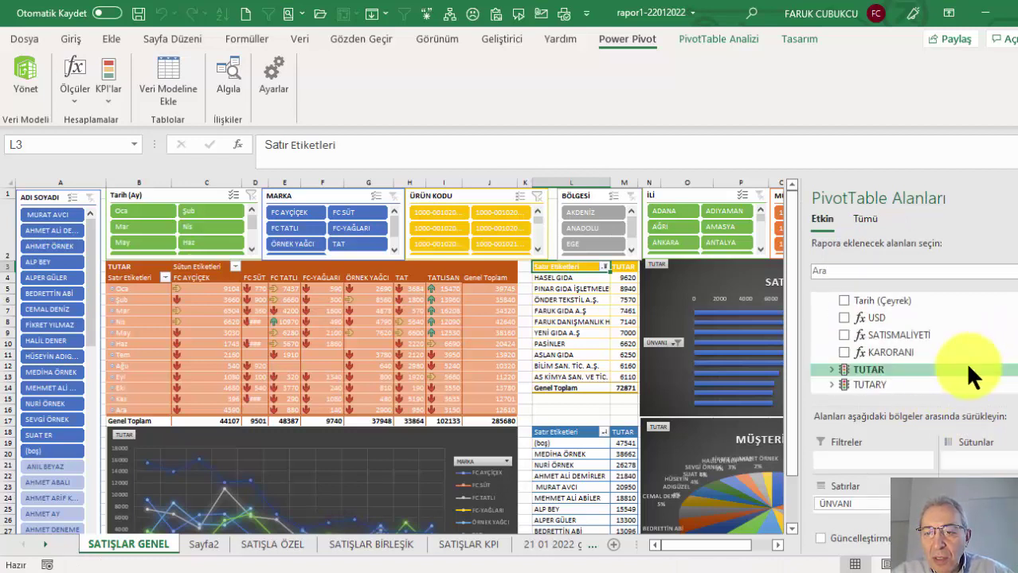
scroll(958, 360, down, 1)
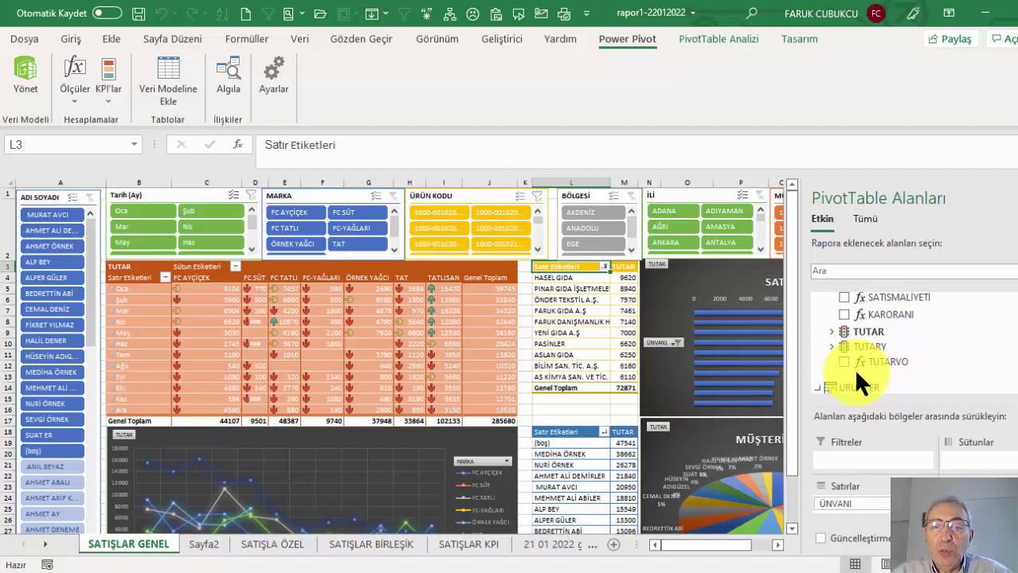
mouse_move(855, 371)
mouse_down()
mouse_move(440, 354)
mouse_move(430, 548)
mouse_up()
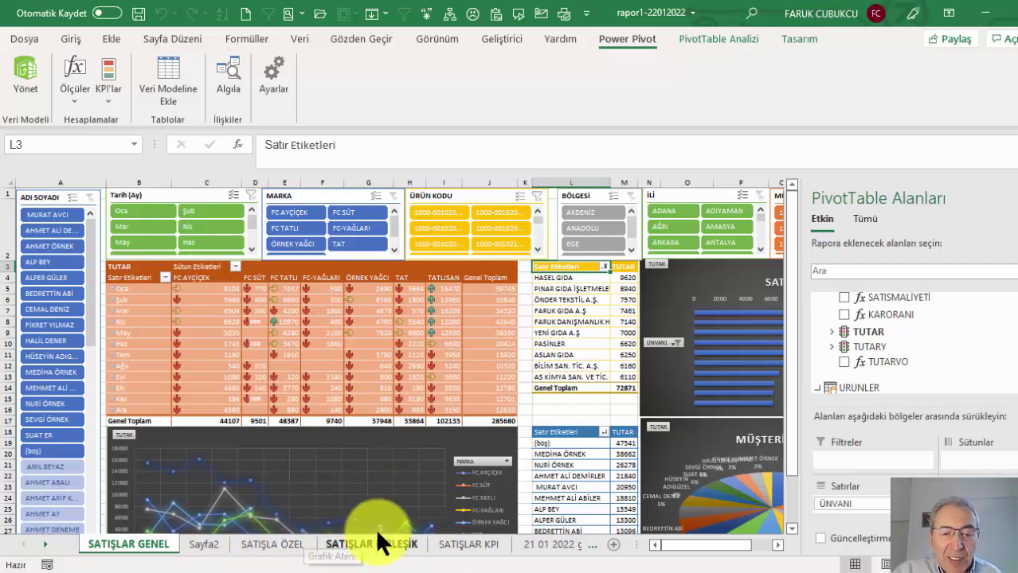
drag(358, 212, 353, 247)
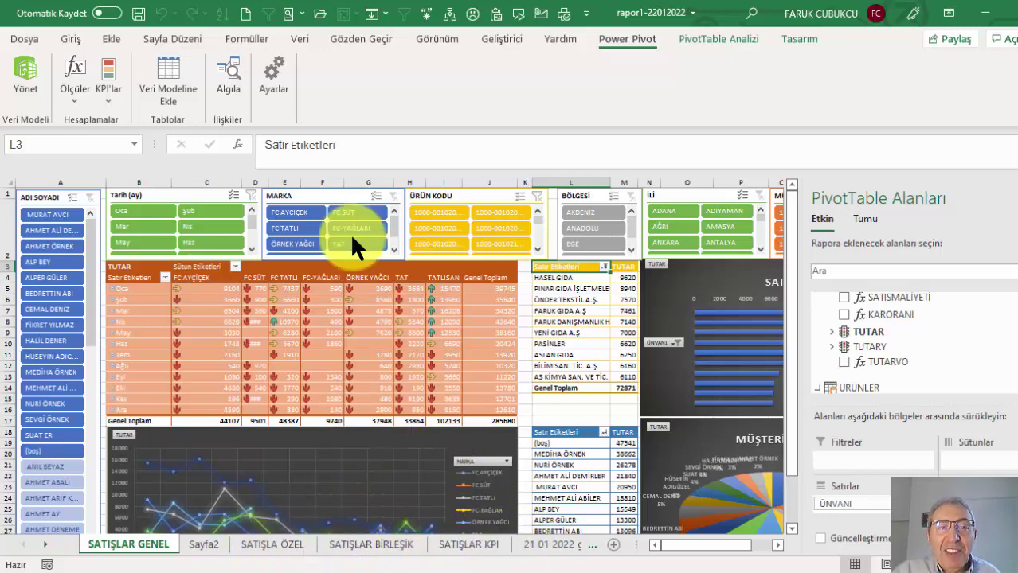
- Show Veri > Sorgular ve Bağlantılar and bring up the URUNLER query's options
click(297, 37)
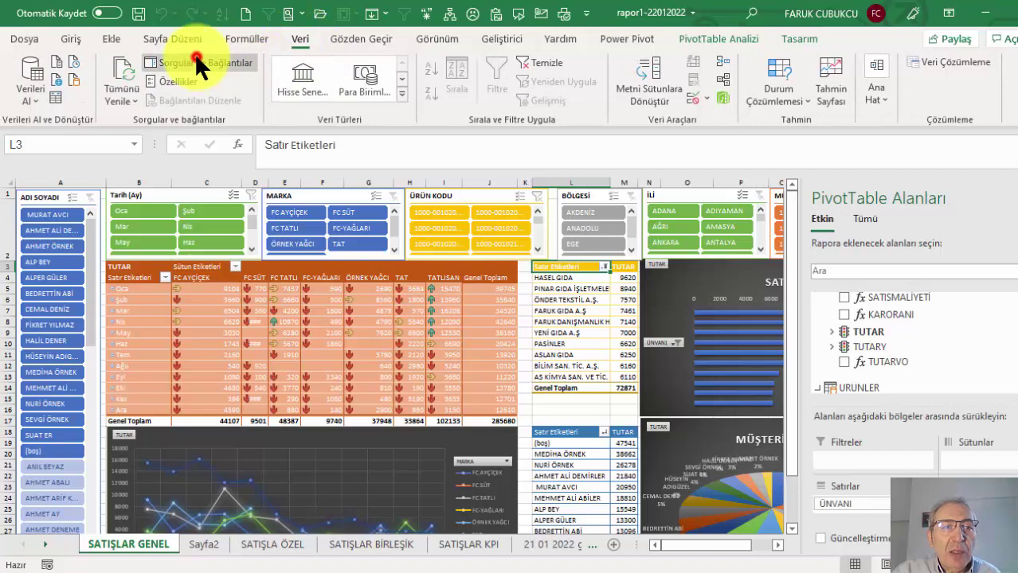
click(199, 62)
scroll(826, 421, down, 1)
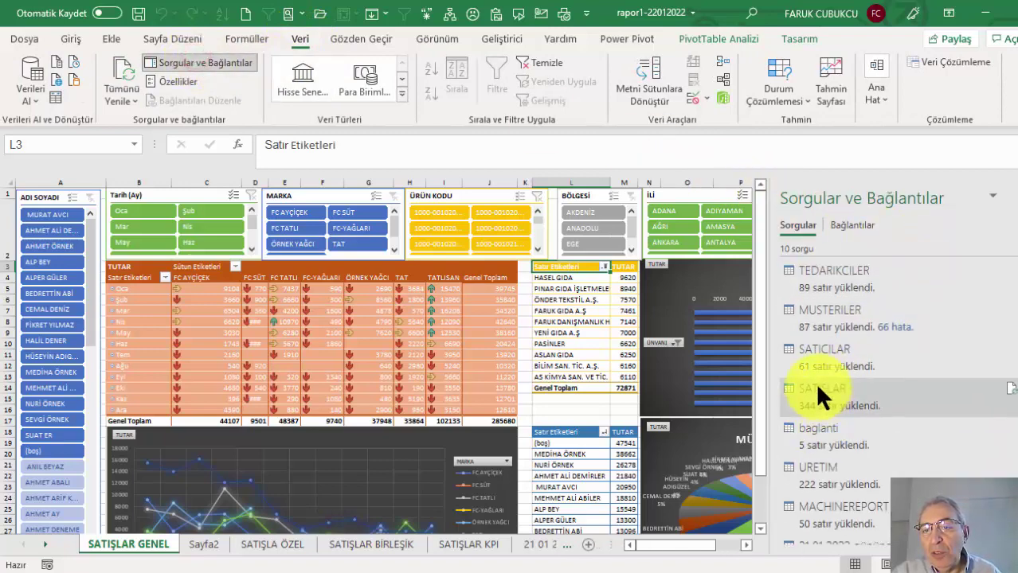
scroll(853, 414, up, 1)
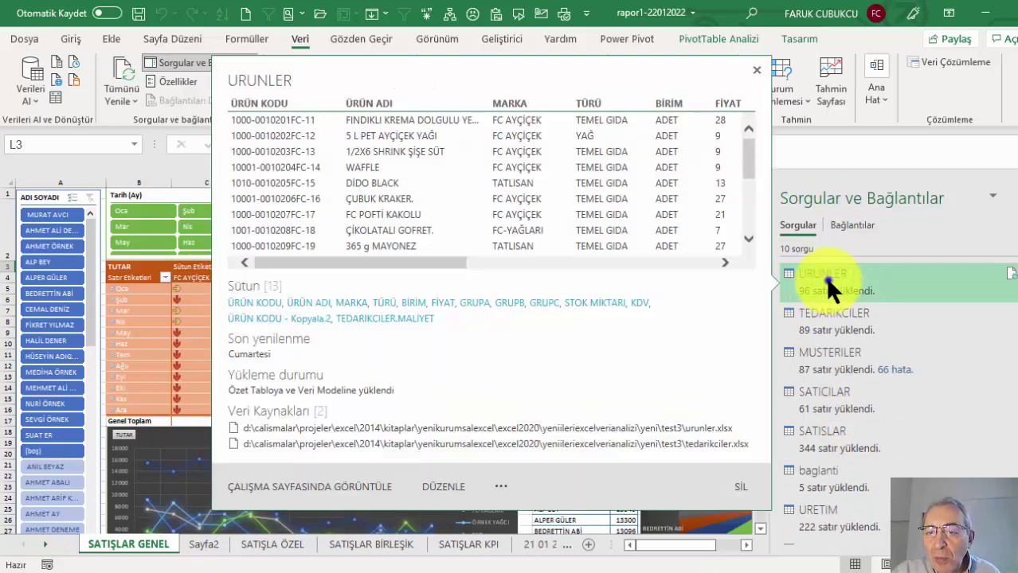
right_click(824, 275)
- Inspect the URUNLER and MACHINEREPORT queries in Power Query, then close and load them
click(869, 292)
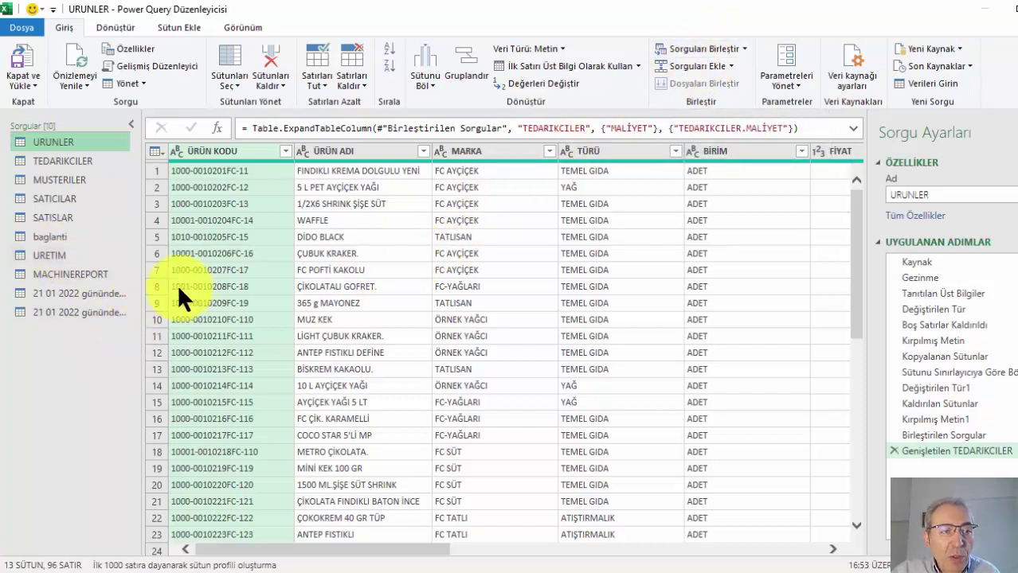
click(88, 276)
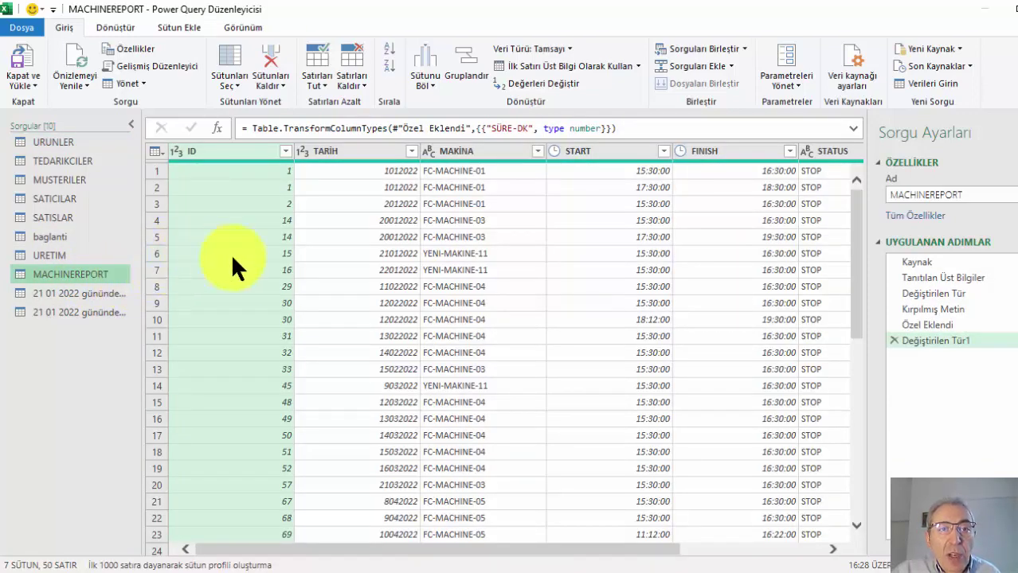
click(27, 80)
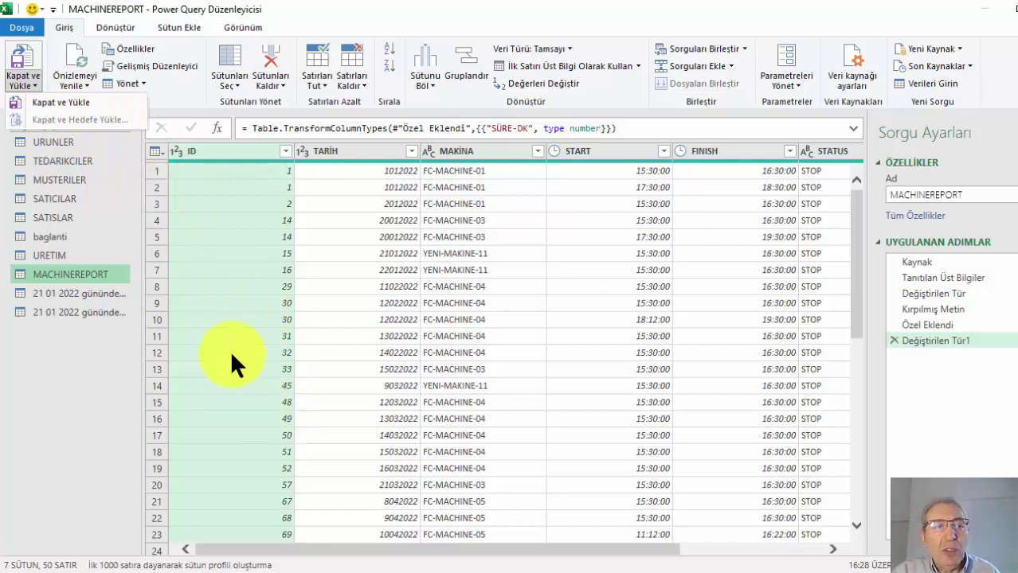
click(26, 83)
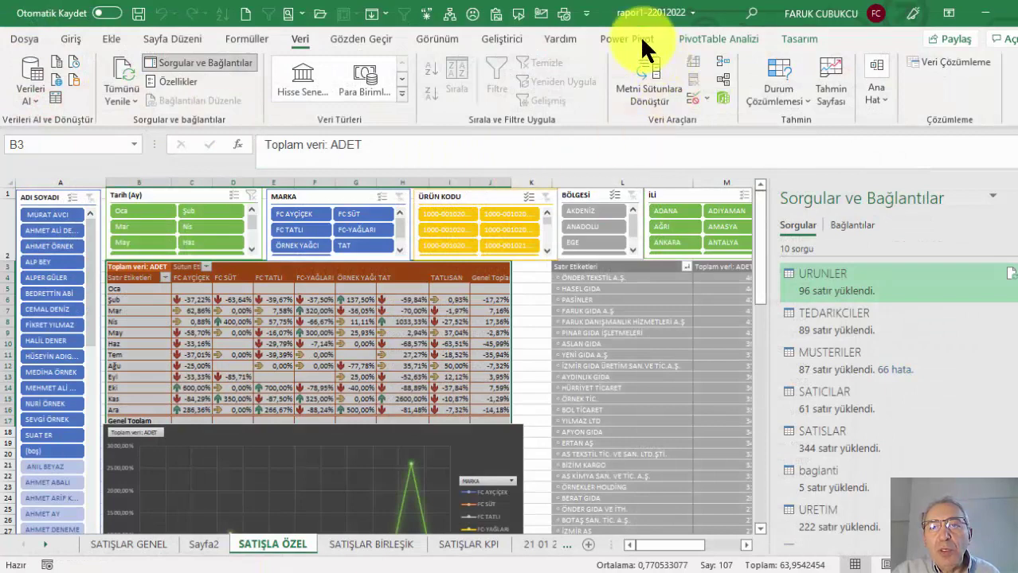
- Reopen the Power Pivot data model in diagram view, then close it via Dosya > Kapat
click(639, 35)
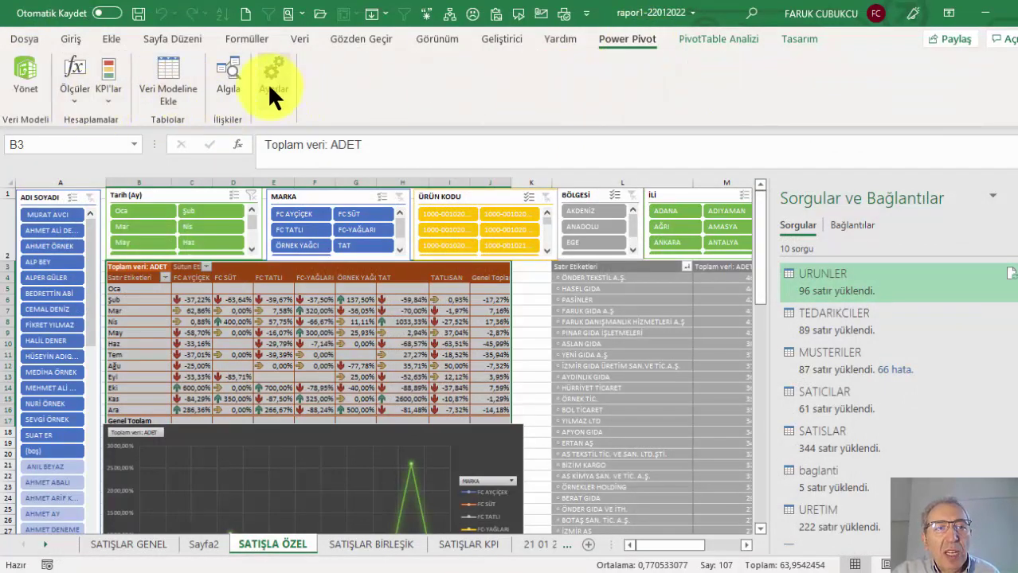
click(17, 72)
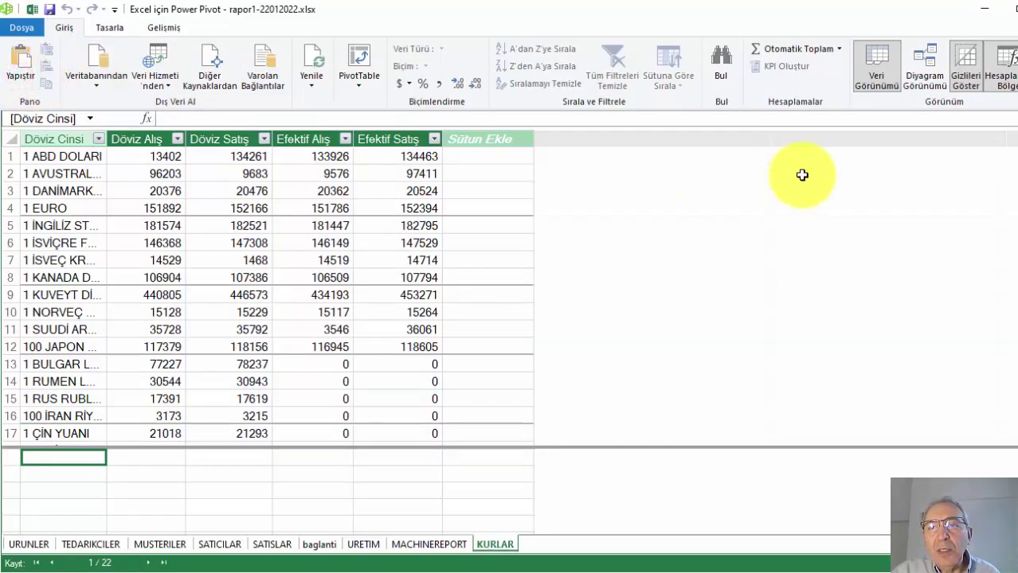
click(926, 67)
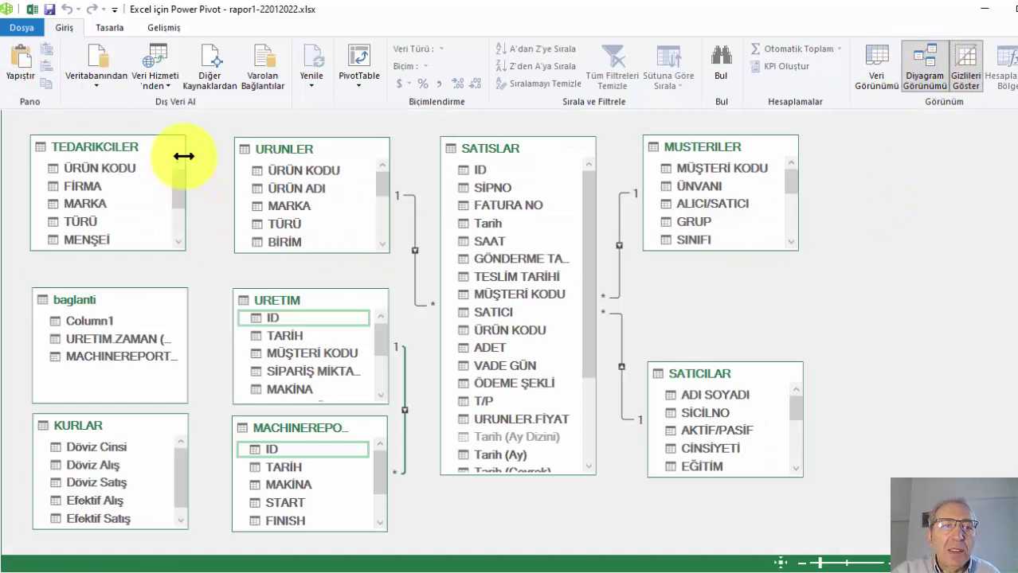
click(360, 84)
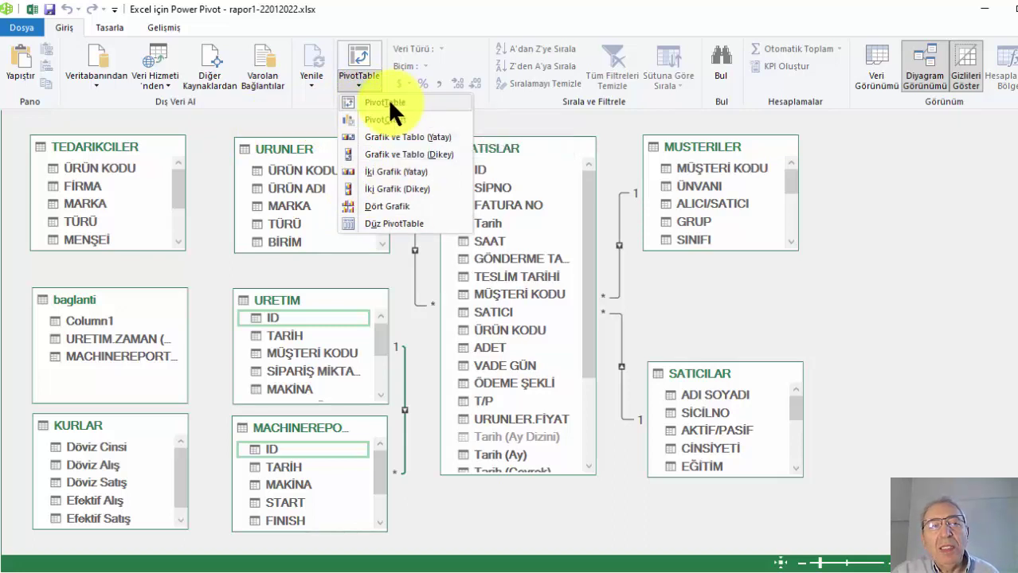
click(21, 28)
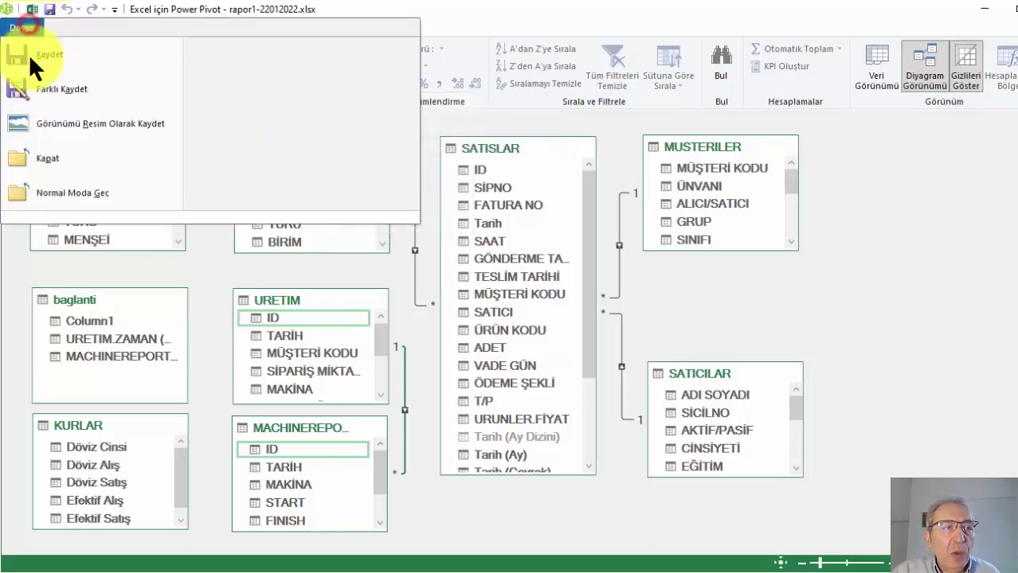
click(50, 159)
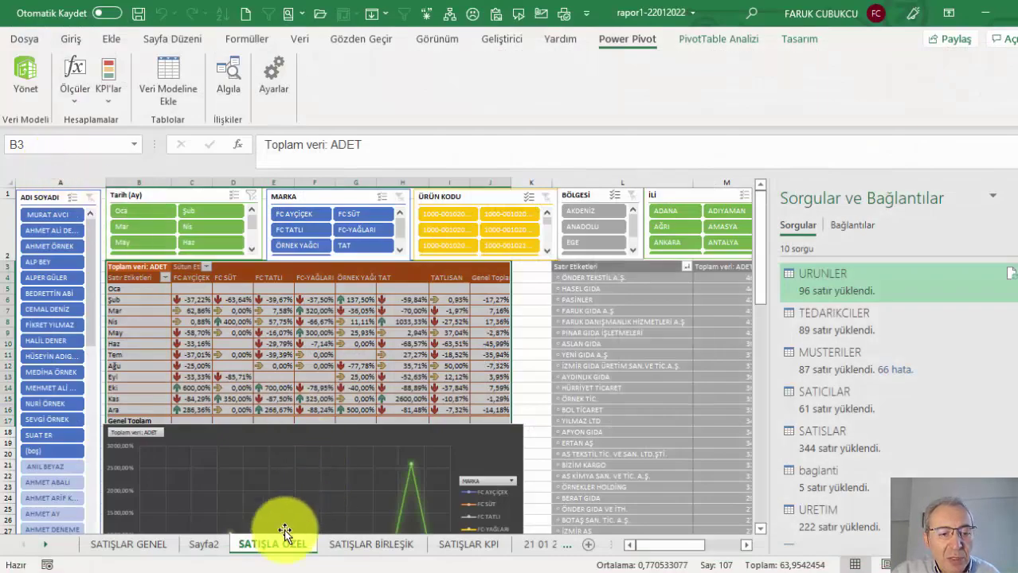
- Close the Sorgular ve Bağlantılar pane and move through the sheets to SATIŞLAR BİRLEŞİK
click(131, 543)
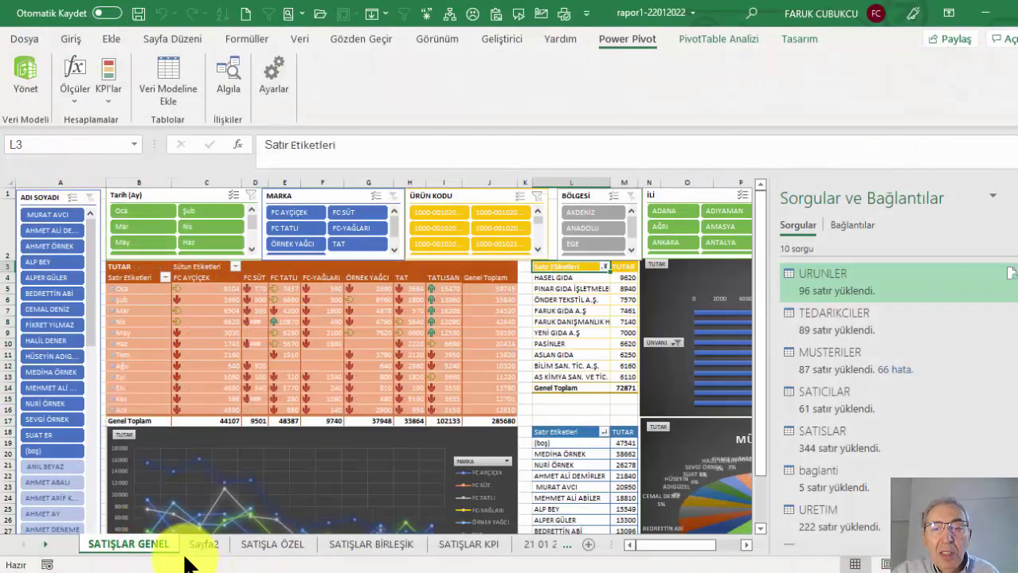
click(1011, 197)
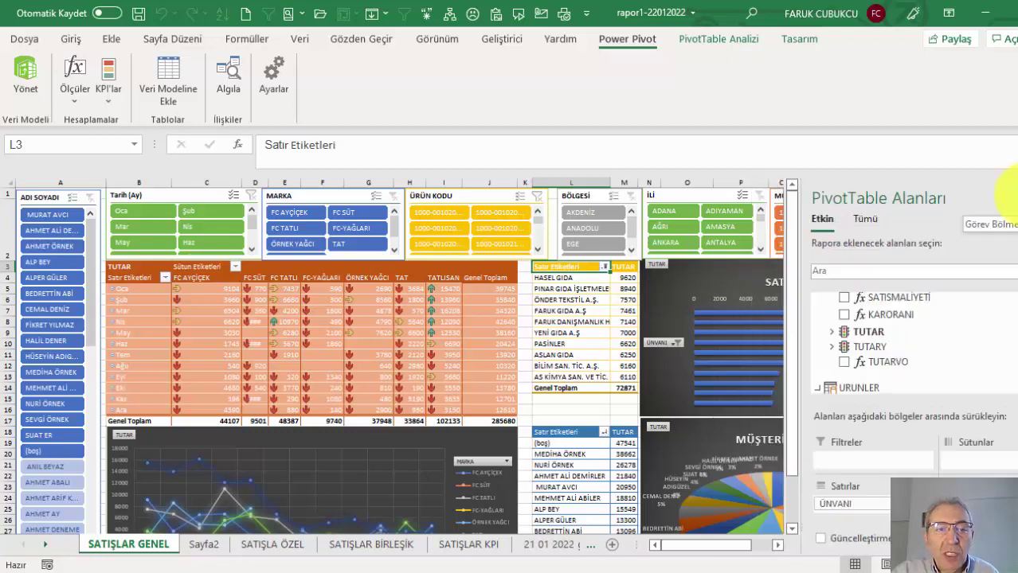
click(271, 545)
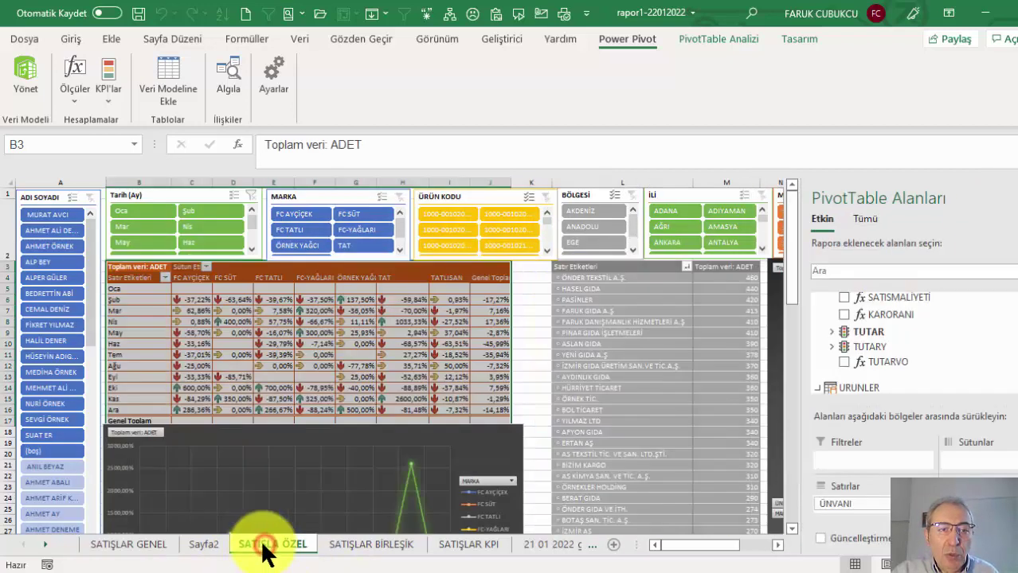
click(361, 545)
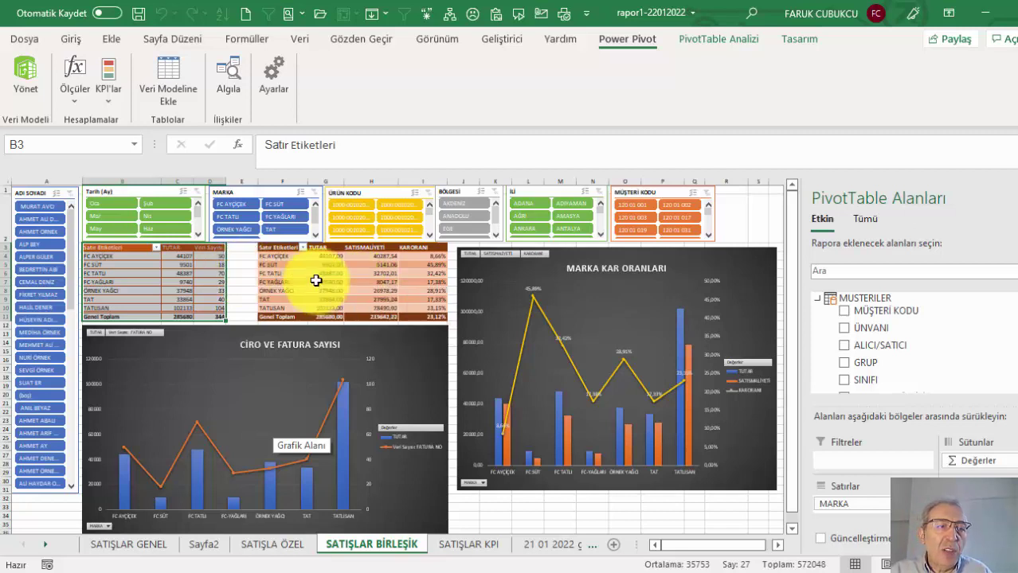
click(112, 202)
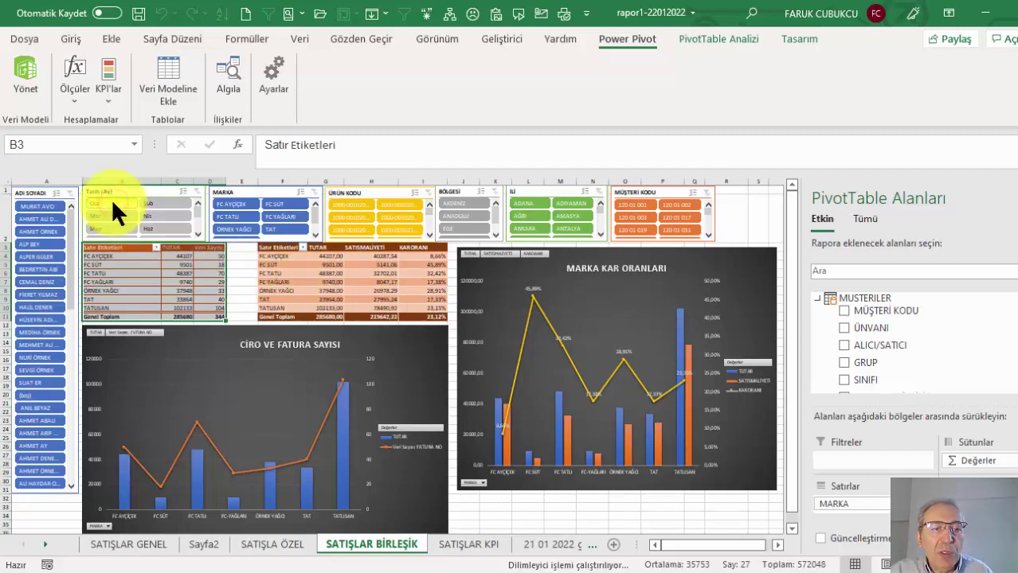
click(198, 191)
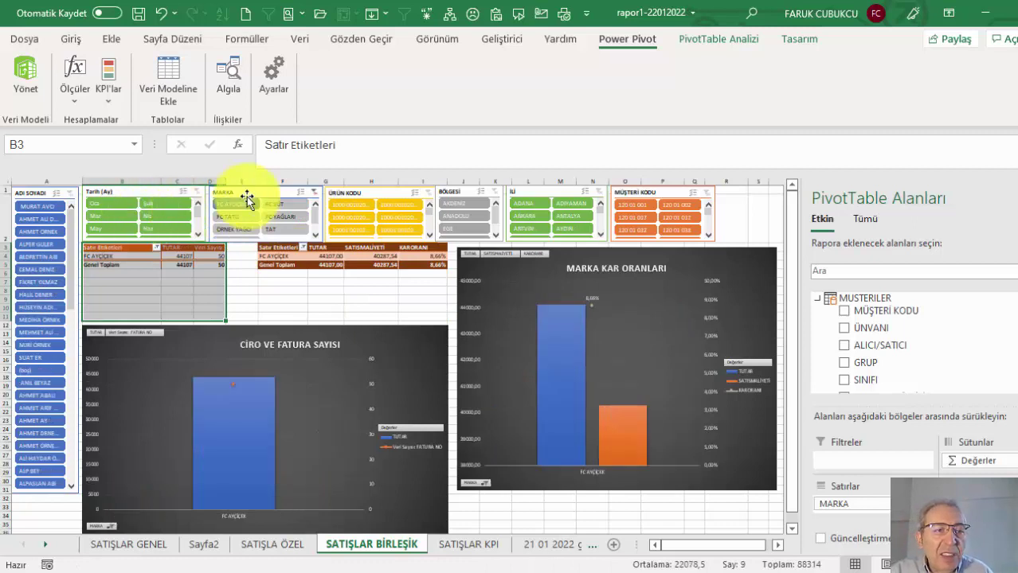
click(314, 191)
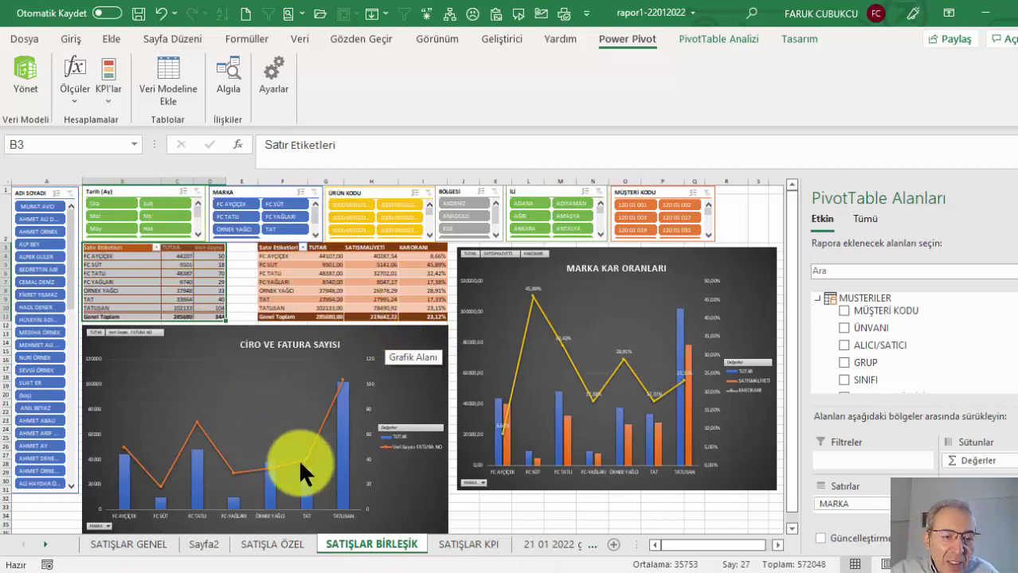
- Add PivotTable8 to the Tarih (Ay) slicer's report connections alongside PivotTable1
right_click(157, 197)
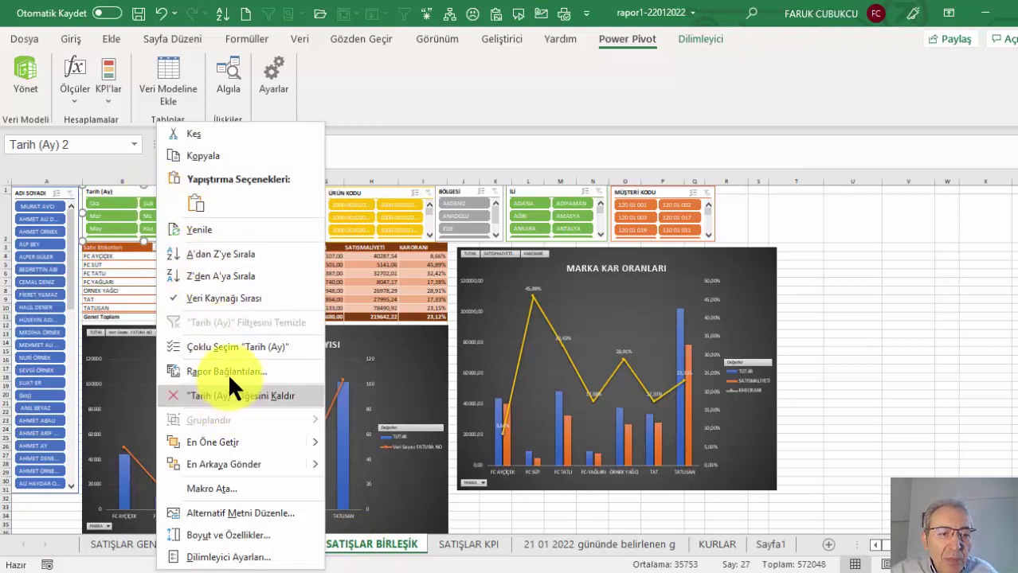
click(228, 371)
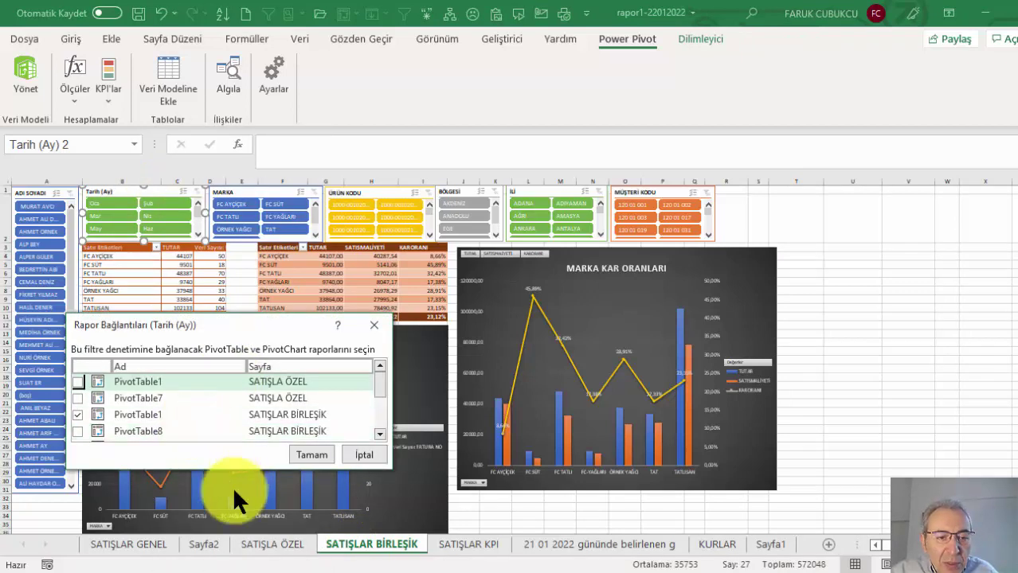
click(80, 430)
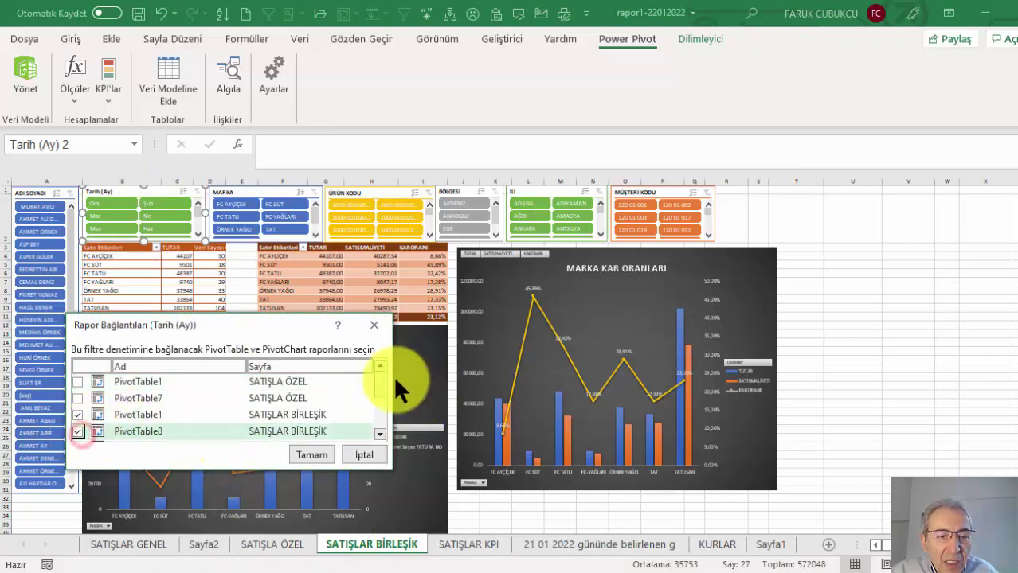
drag(375, 377, 373, 403)
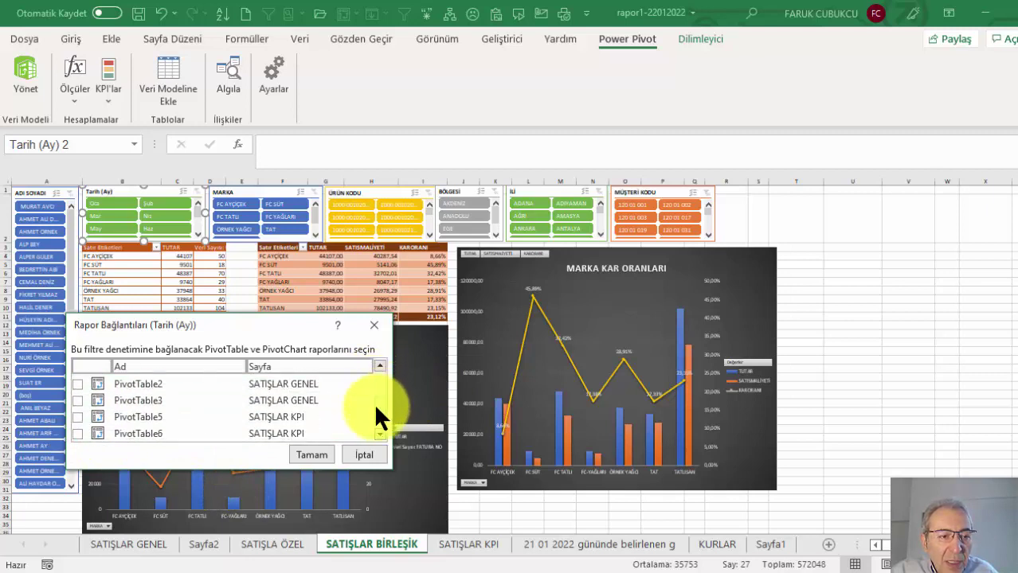
click(315, 454)
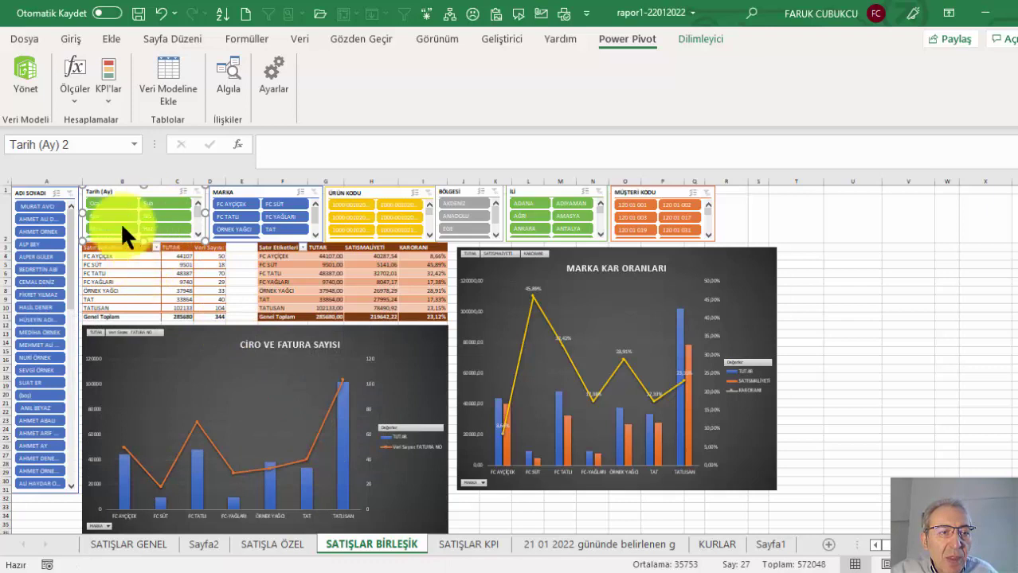
click(110, 202)
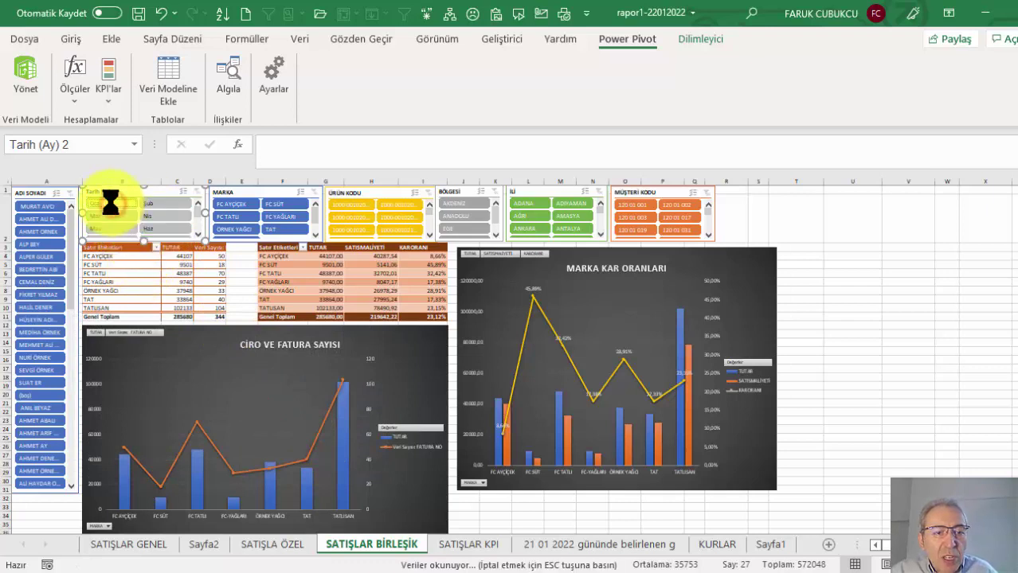
click(153, 202)
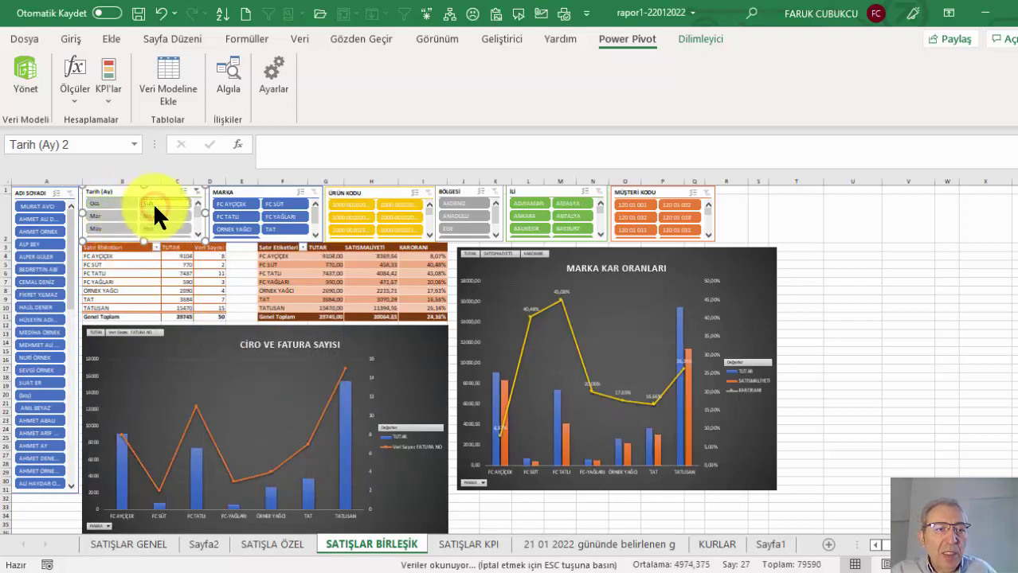
click(117, 200)
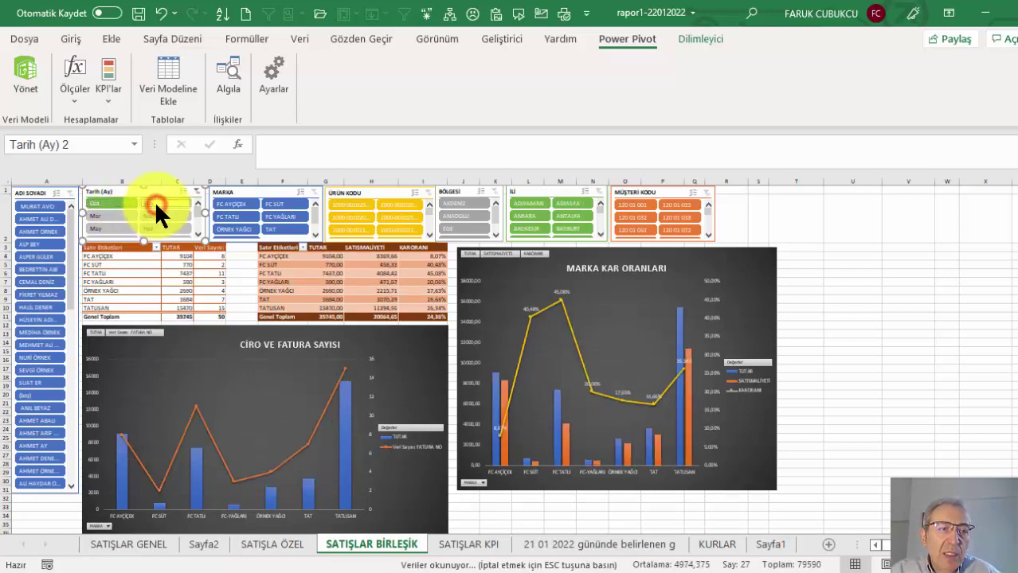
click(197, 192)
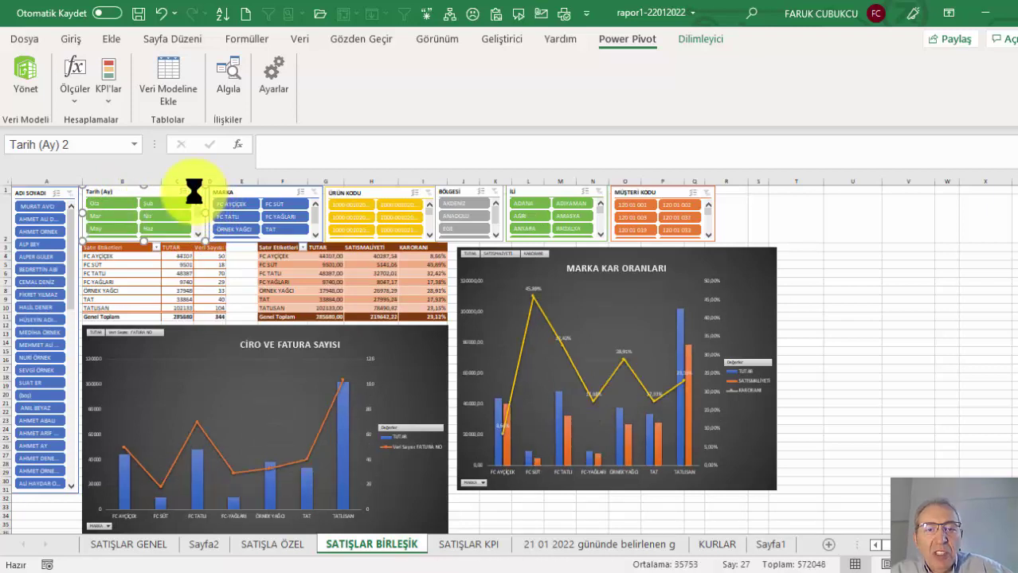
click(117, 203)
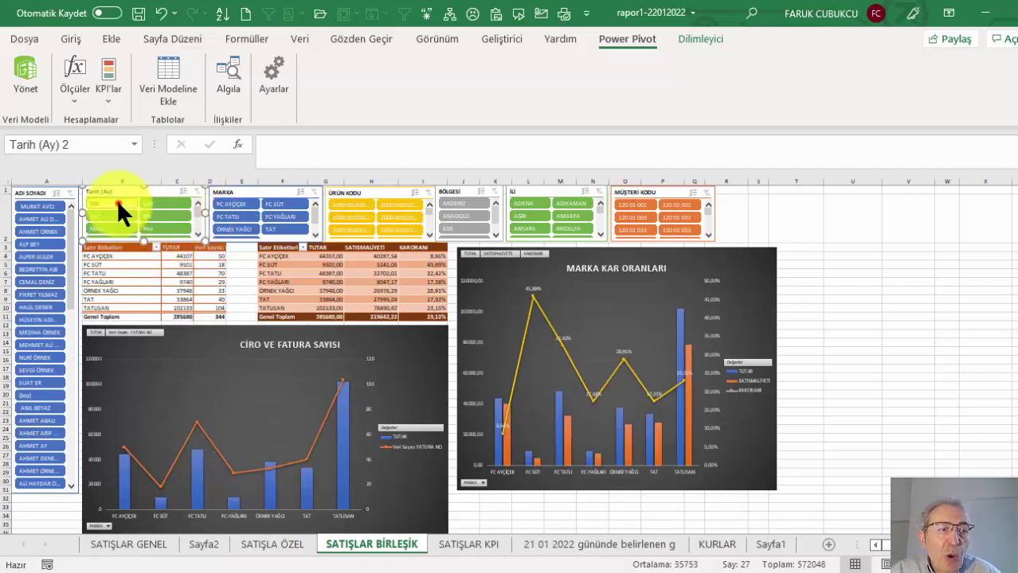
click(232, 204)
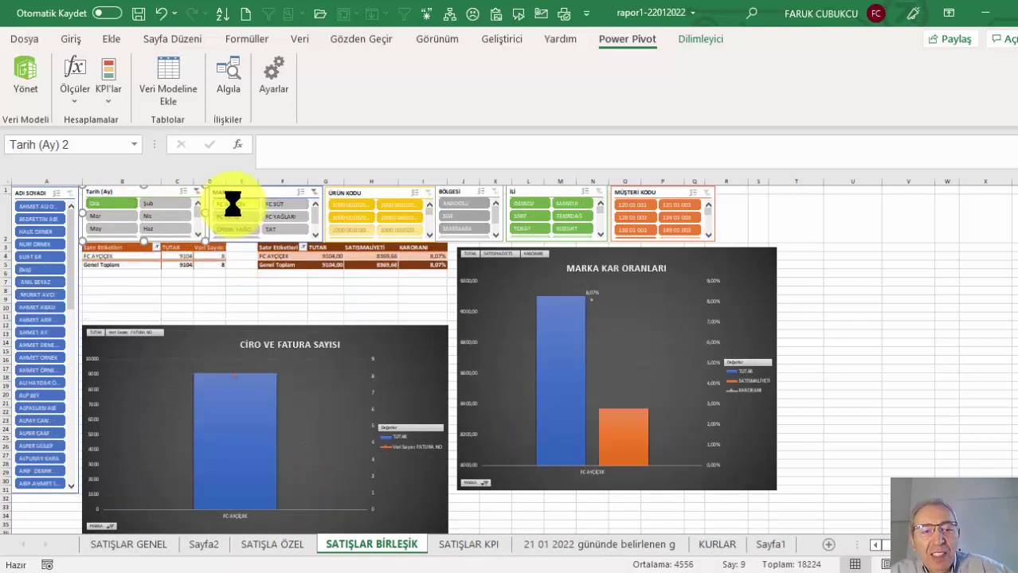
click(313, 192)
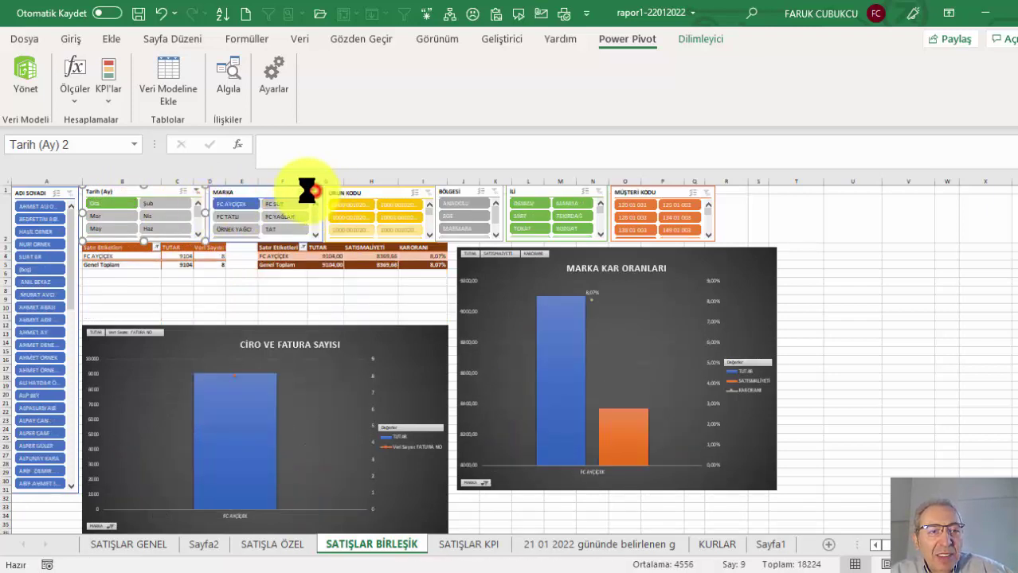
click(200, 195)
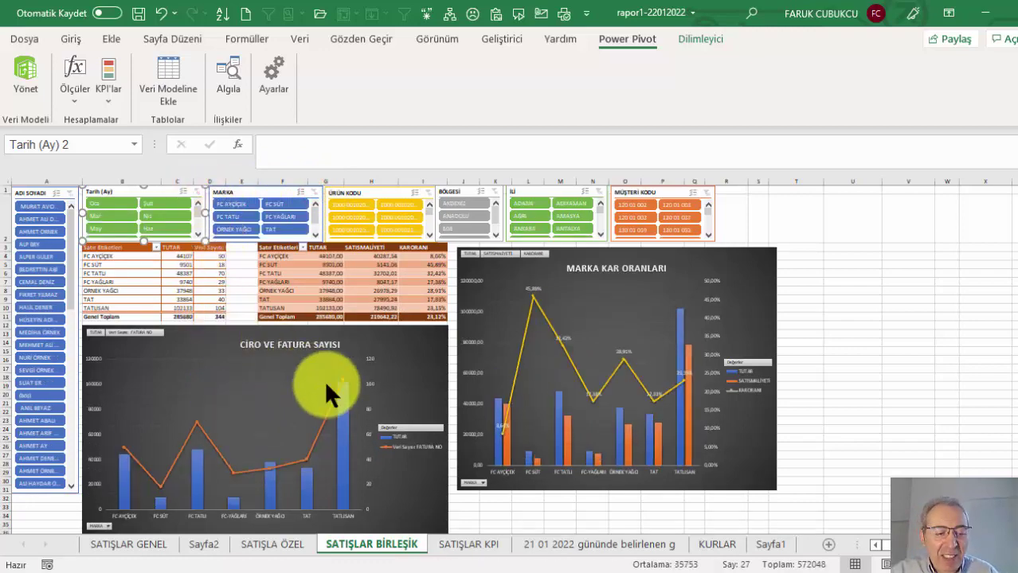
key(alt+Tab)
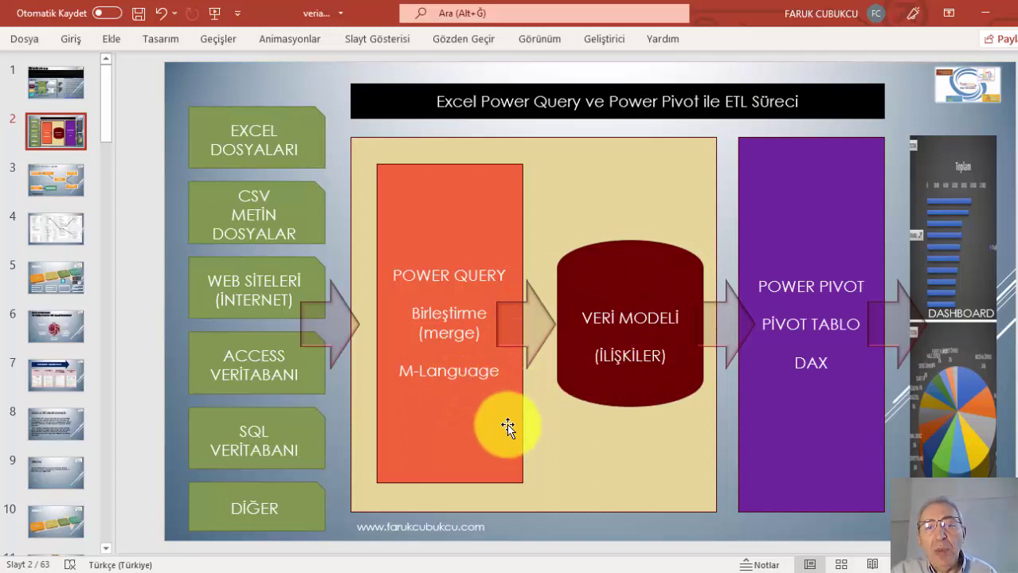
key(alt+Tab)
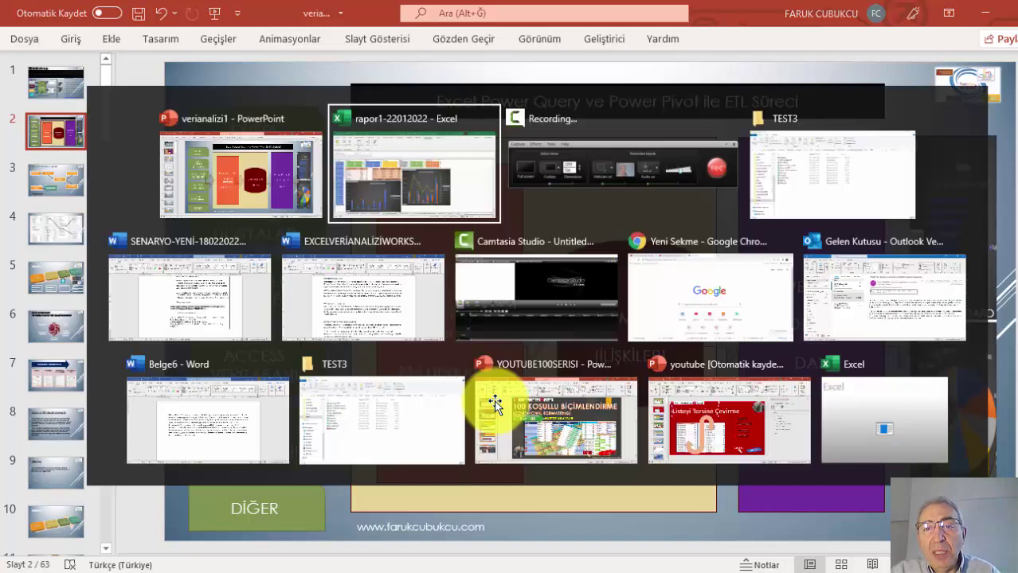
key(alt+Tab)
key(alt+Tab)
key(alt+Tab)
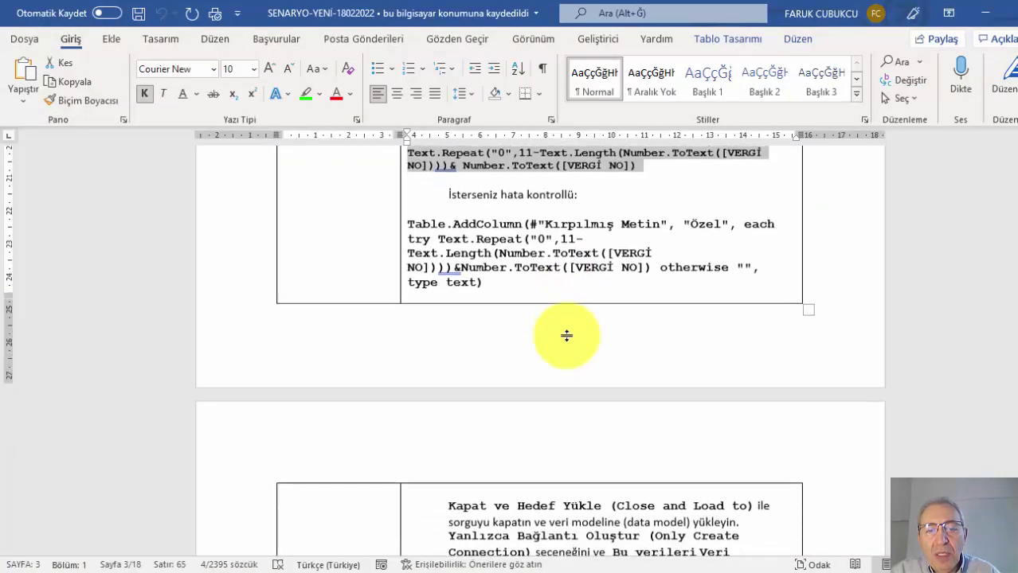
scroll(567, 335, up, 5)
scroll(566, 333, up, 5)
scroll(566, 333, up, 1)
key(alt+Tab)
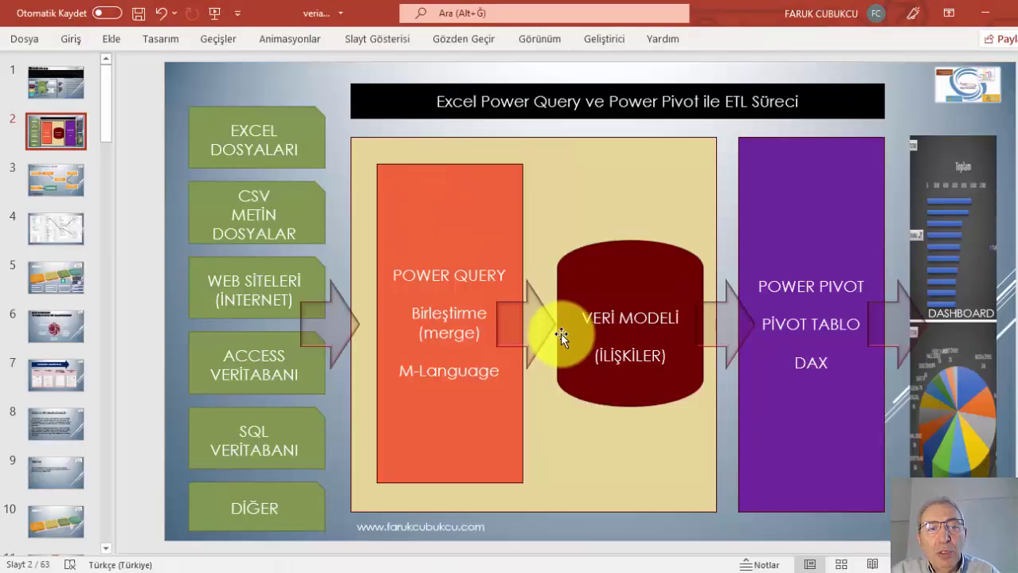